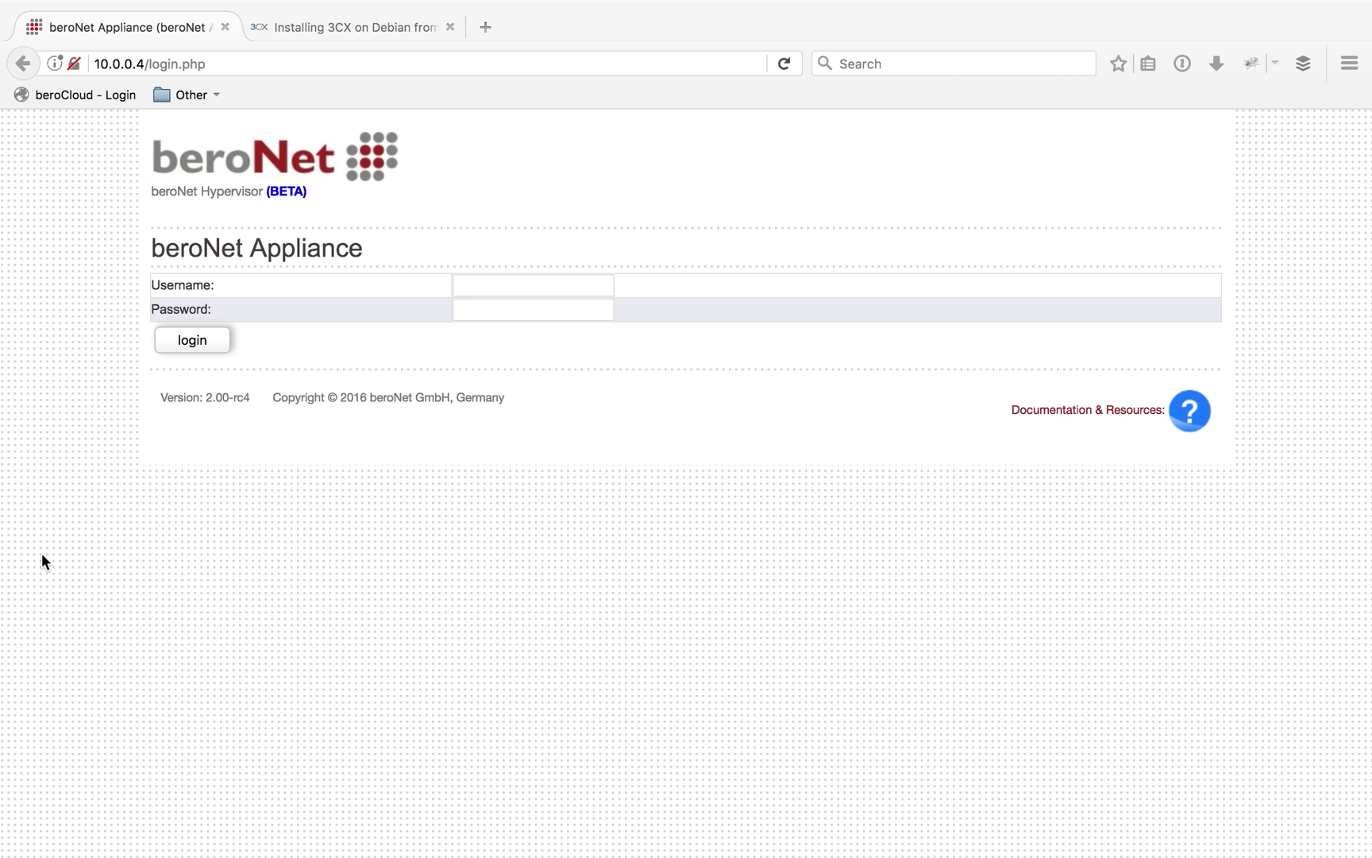
Select the appliance address 10.0.0.4 in the browser's address bar
left_click(566, 551)
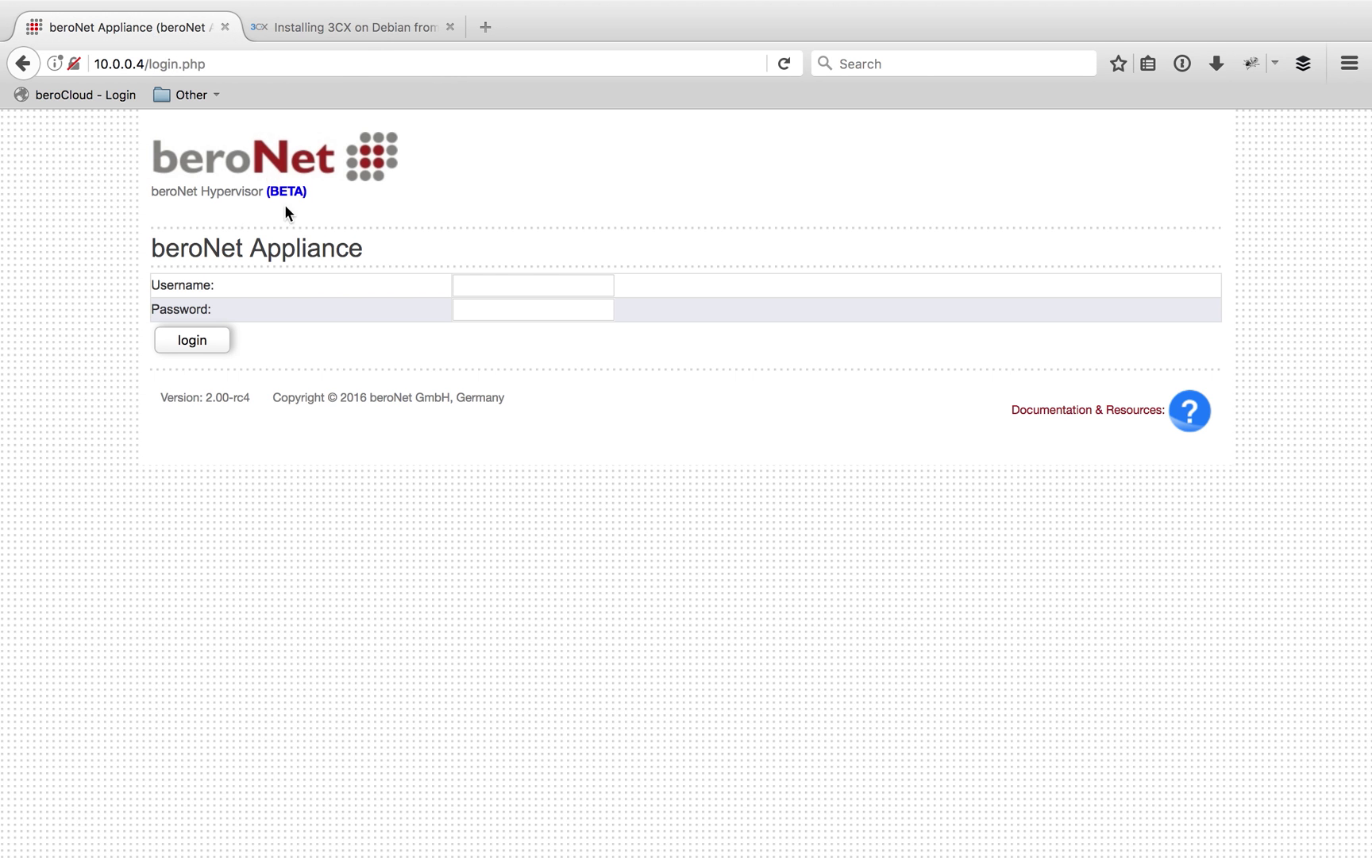
left_click(144, 64)
left_click_drag(144, 64, 92, 65)
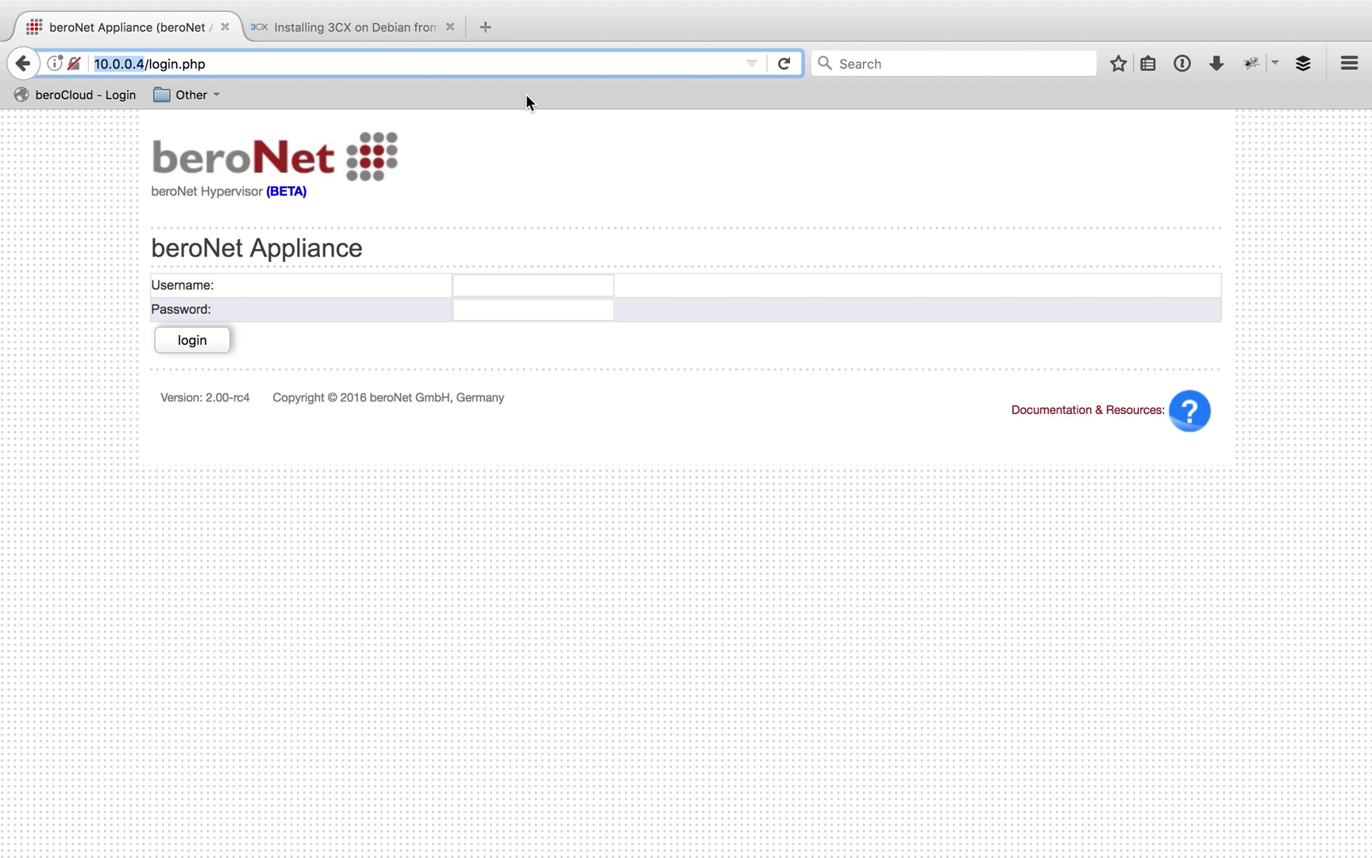
Open wiki.beronet.com in a new tab, view its Recent updates, and return to the appliance tab
left_click(495, 29)
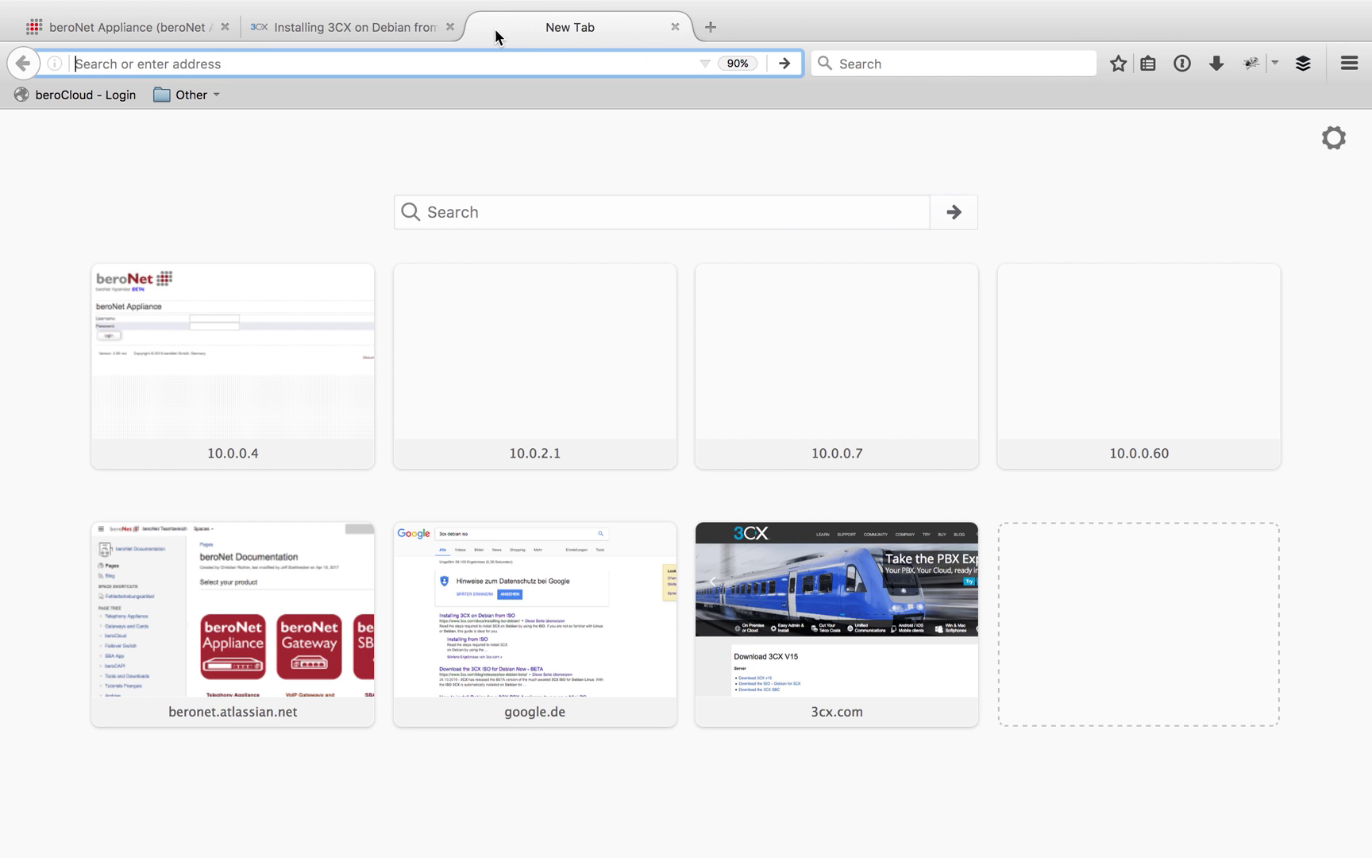
type("wiki.ber")
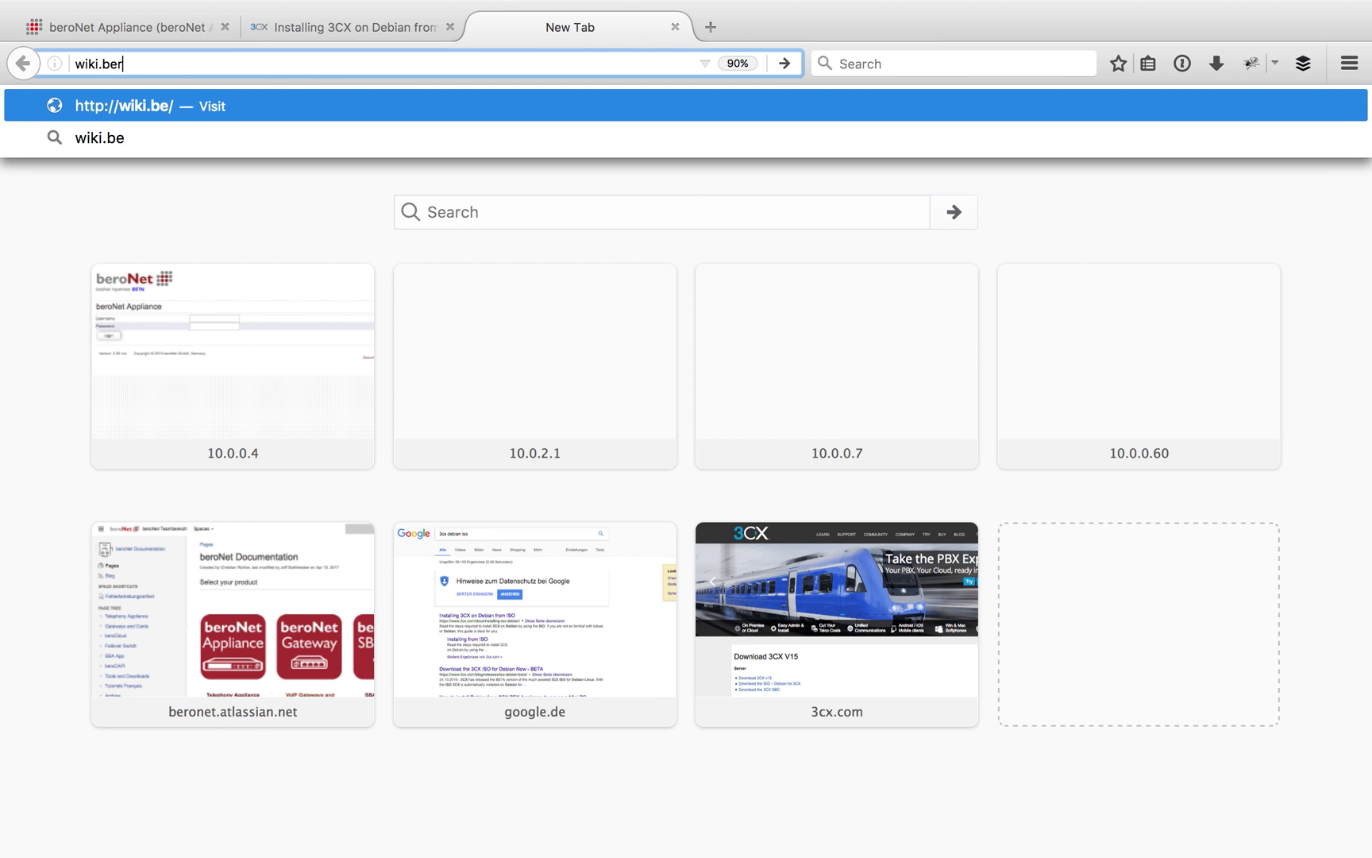
type("onet.com")
key("Return")
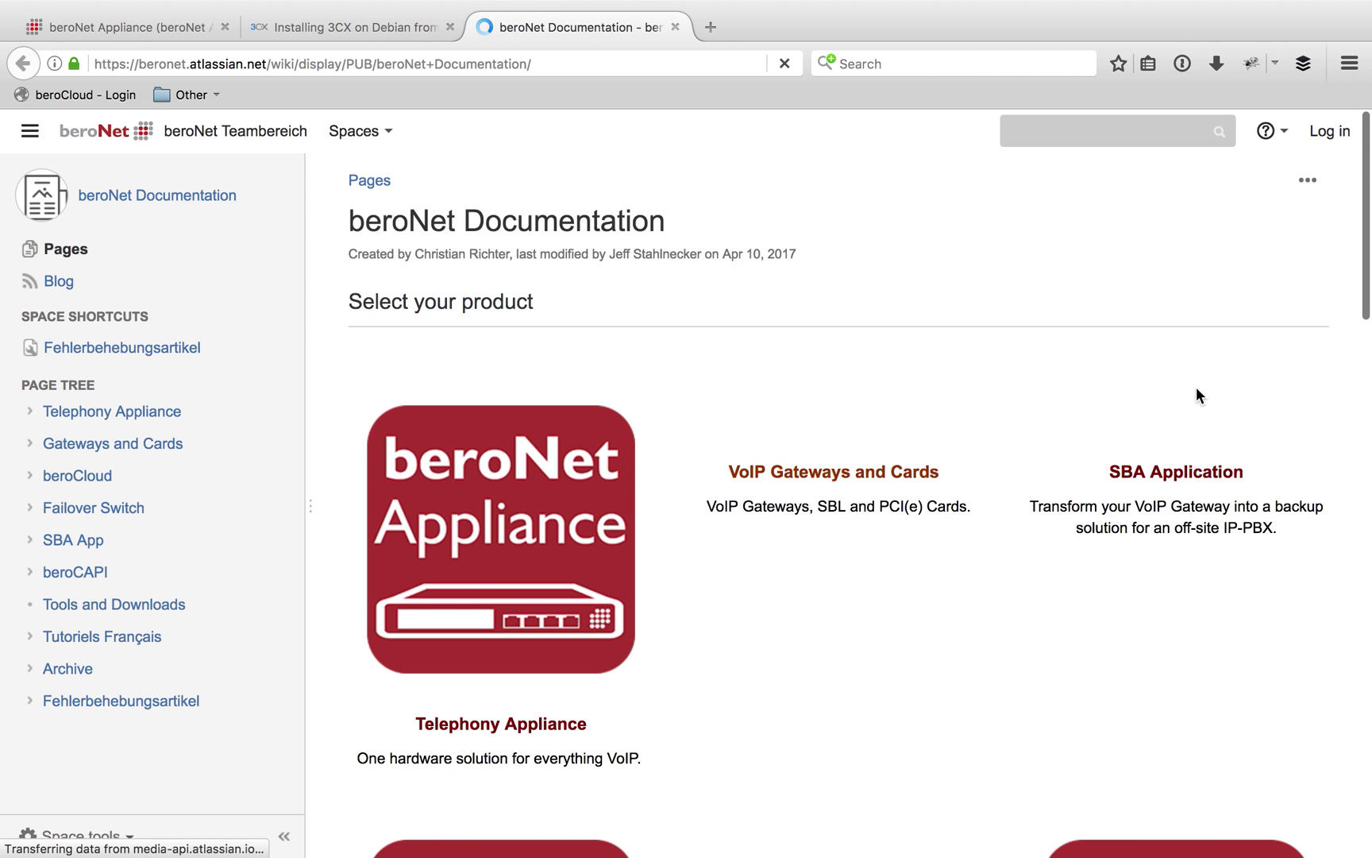
scroll(1187, 389, "down", 12)
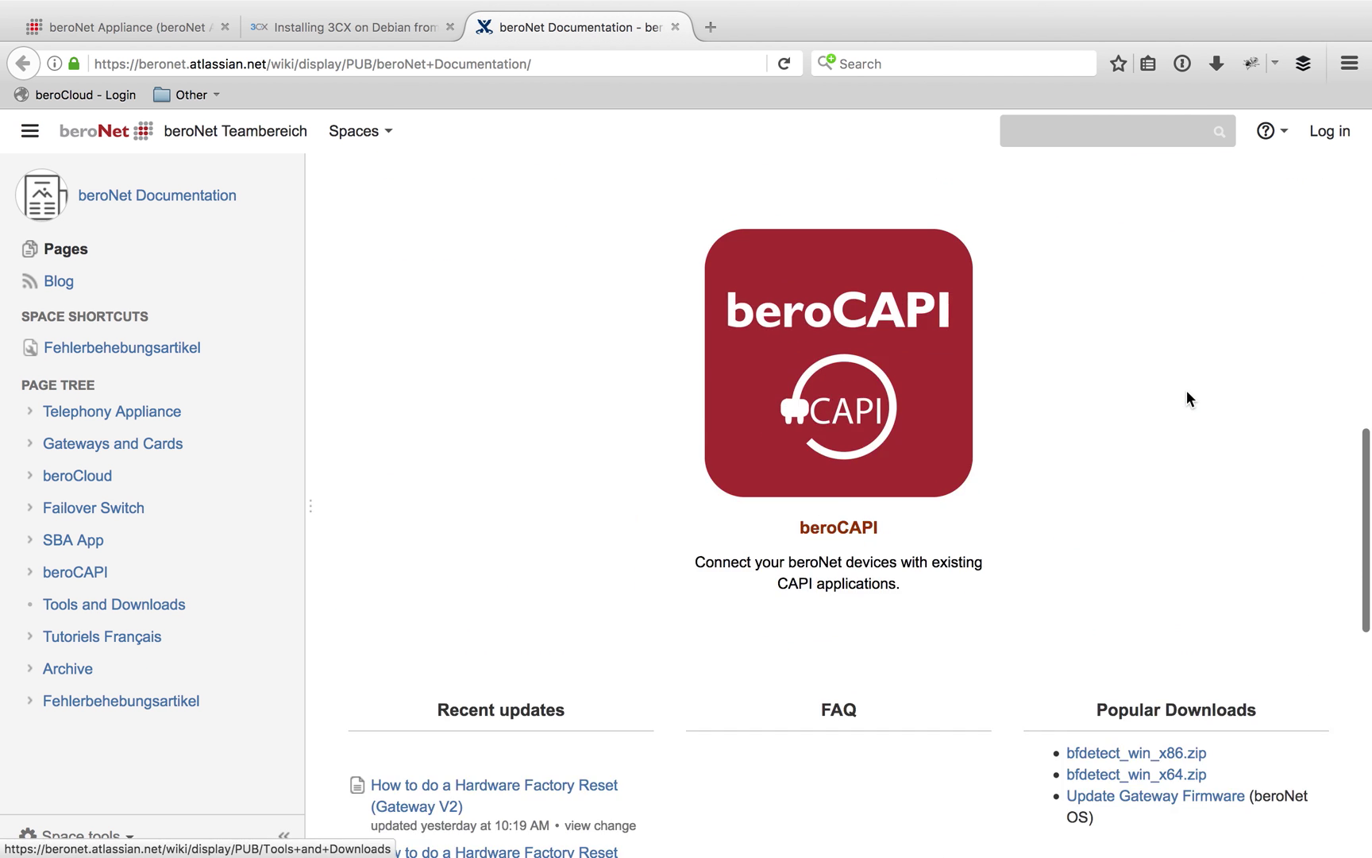
scroll(1186, 389, "down", 10)
scroll(1187, 390, "up", 3)
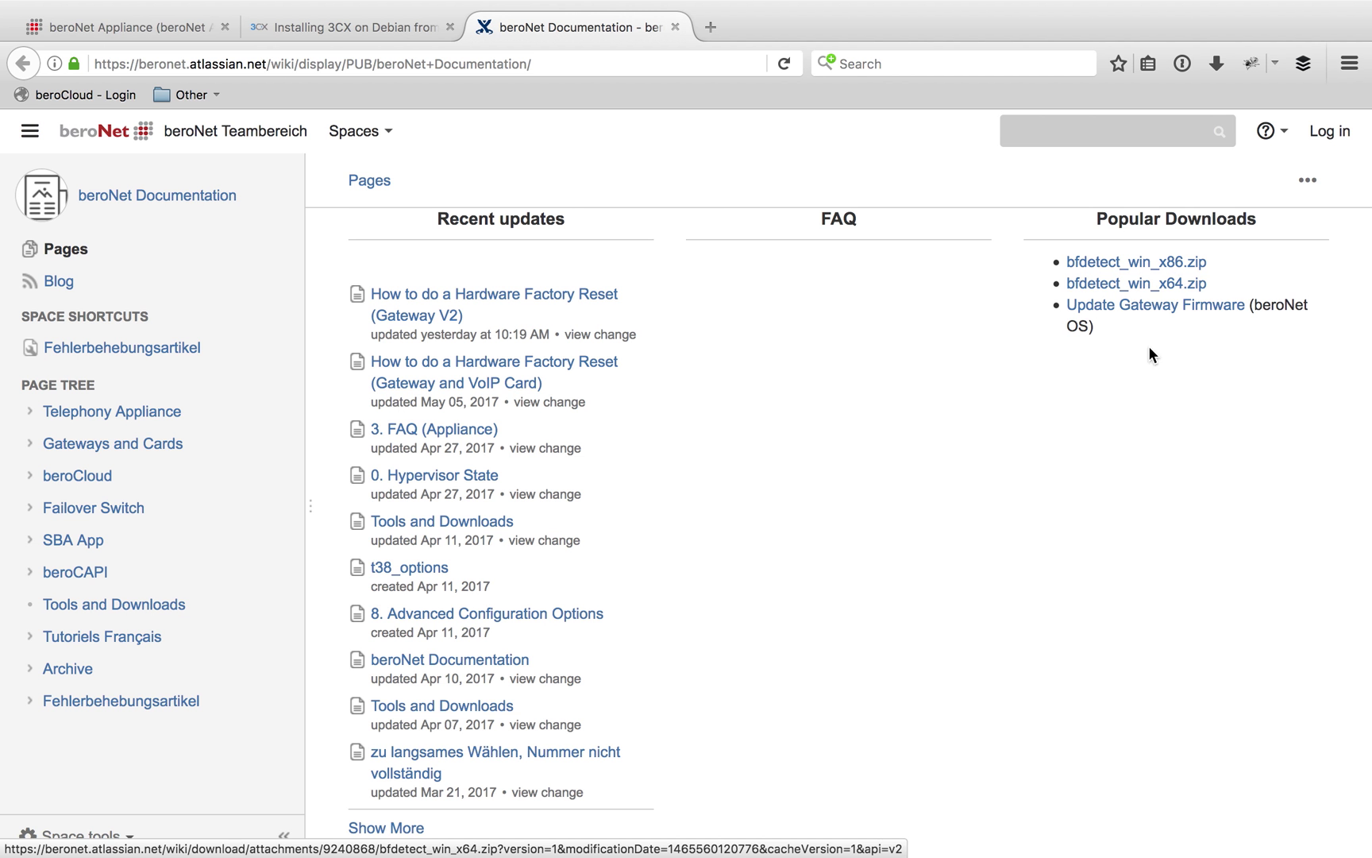
left_click(56, 23)
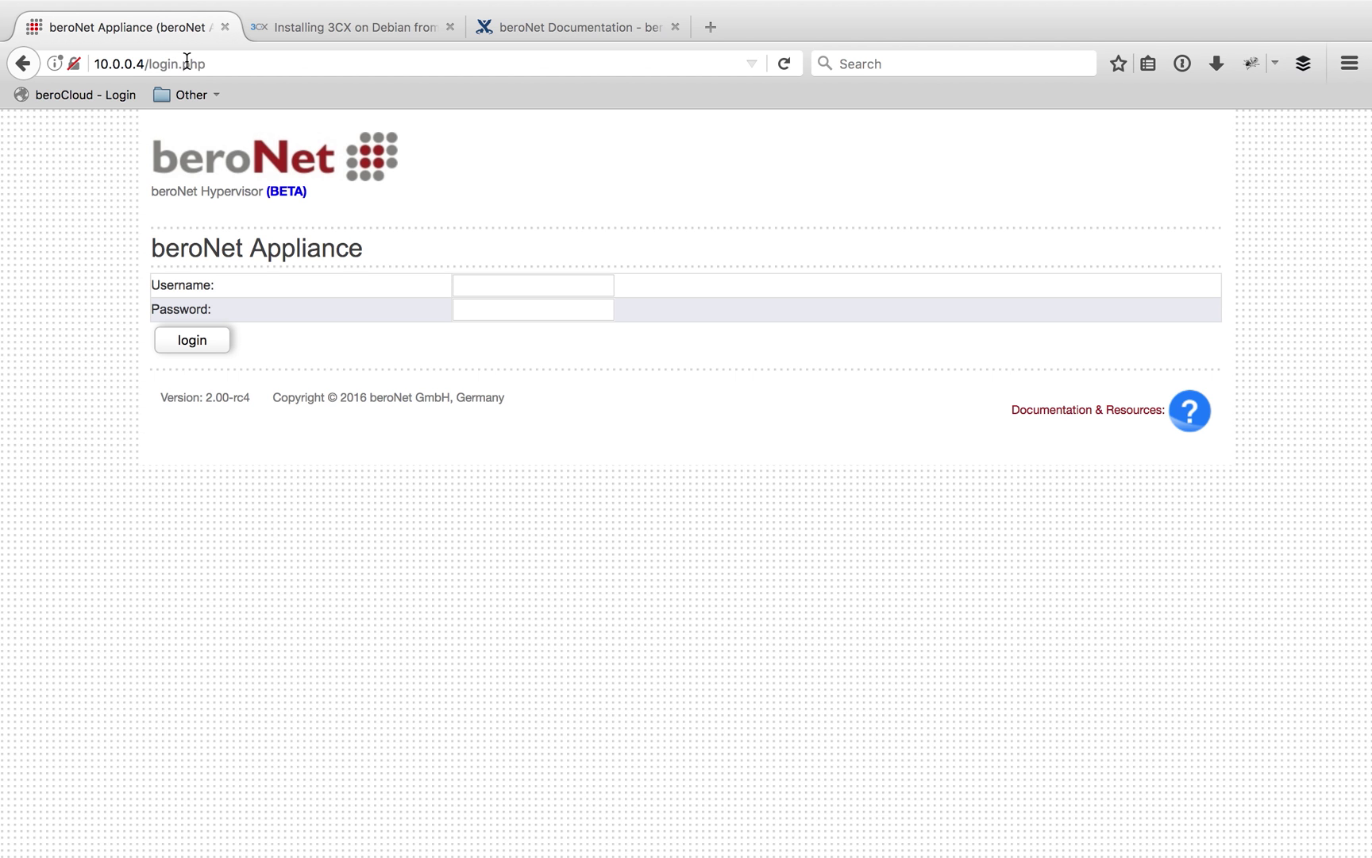
Log in to beroNet Hypervisor as admin with the administrator password
left_click(553, 291)
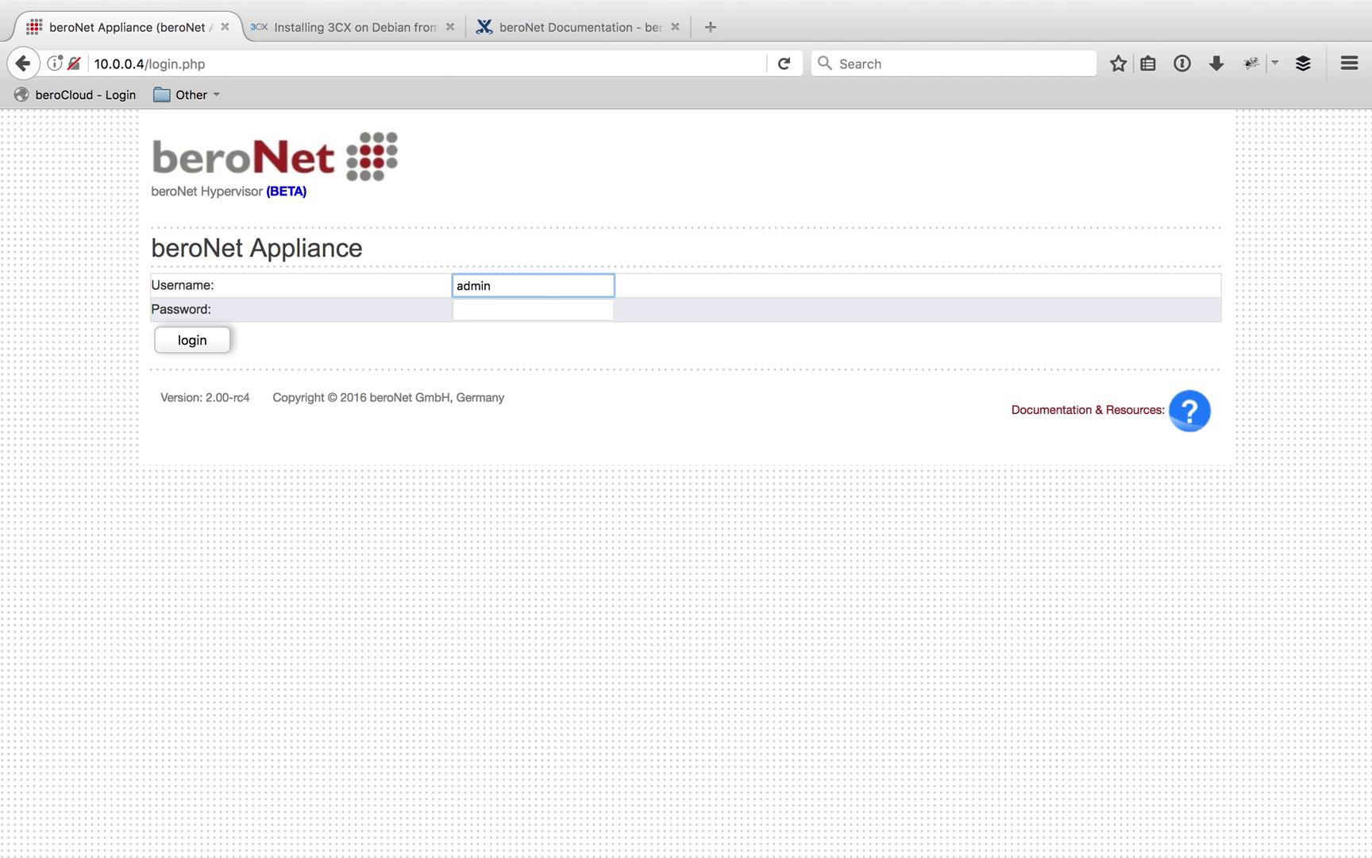
key("Tab")
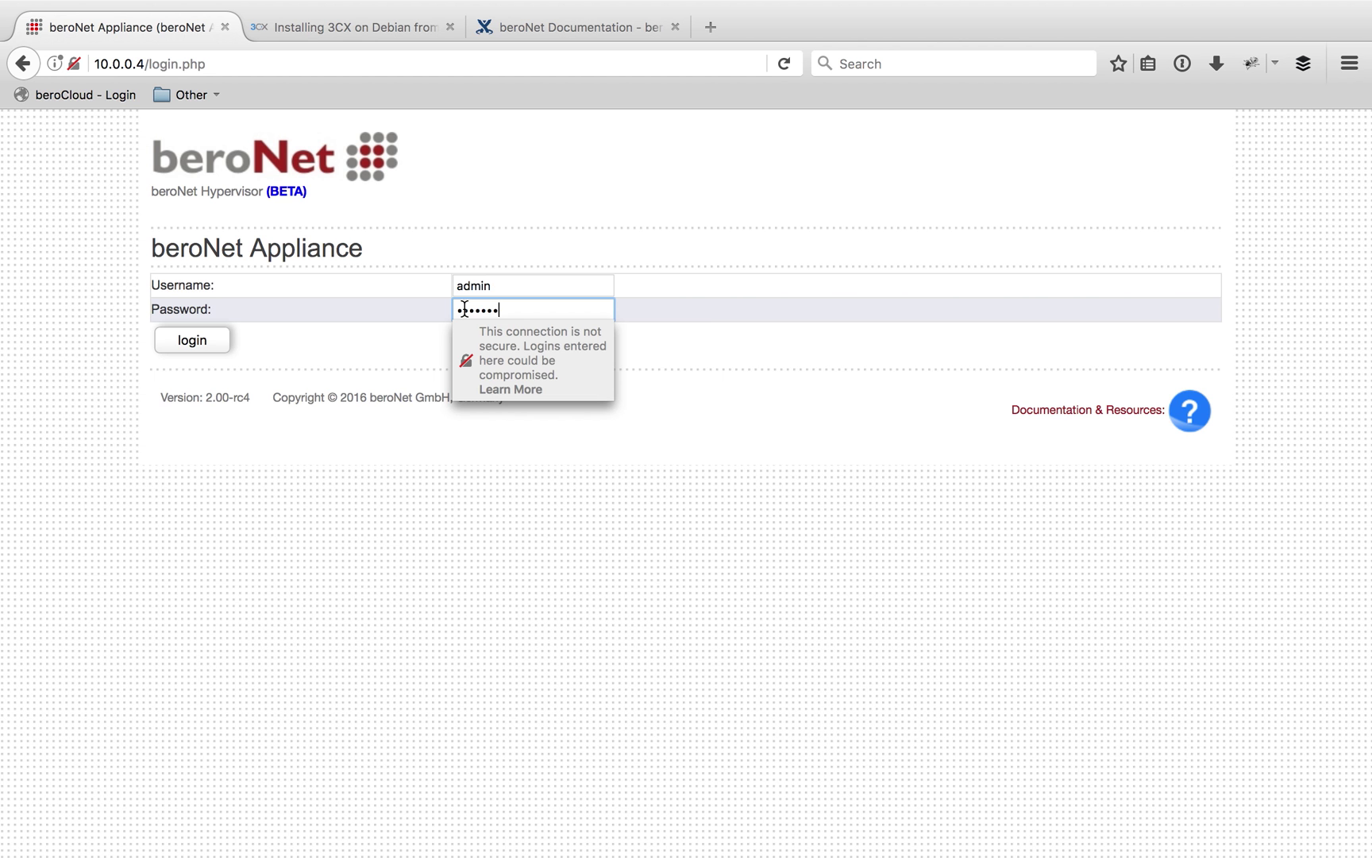
left_click(191, 340)
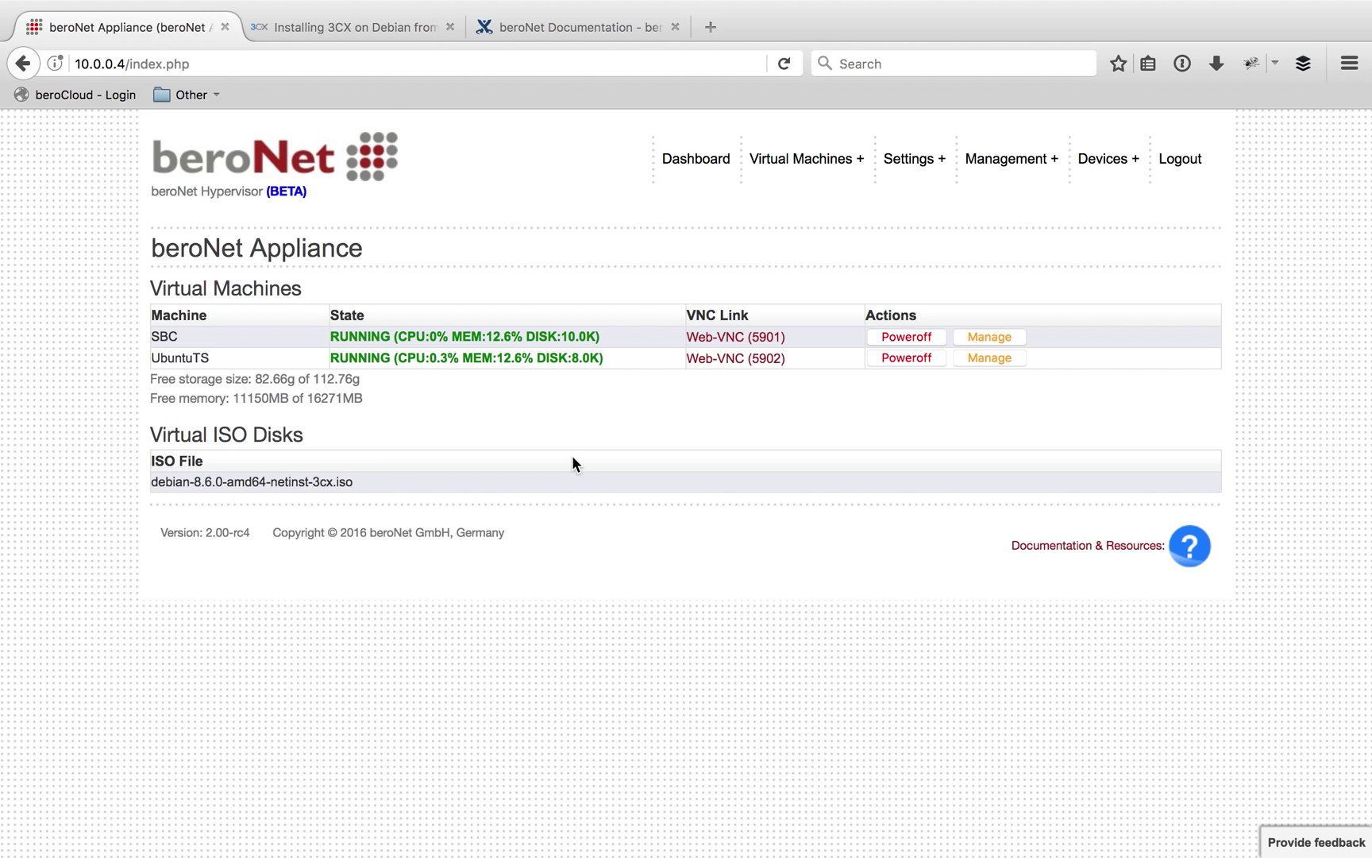
Open the beroNet Market and check that the 3CX-Linux ISO is marked already installed
mouse_move(798, 167)
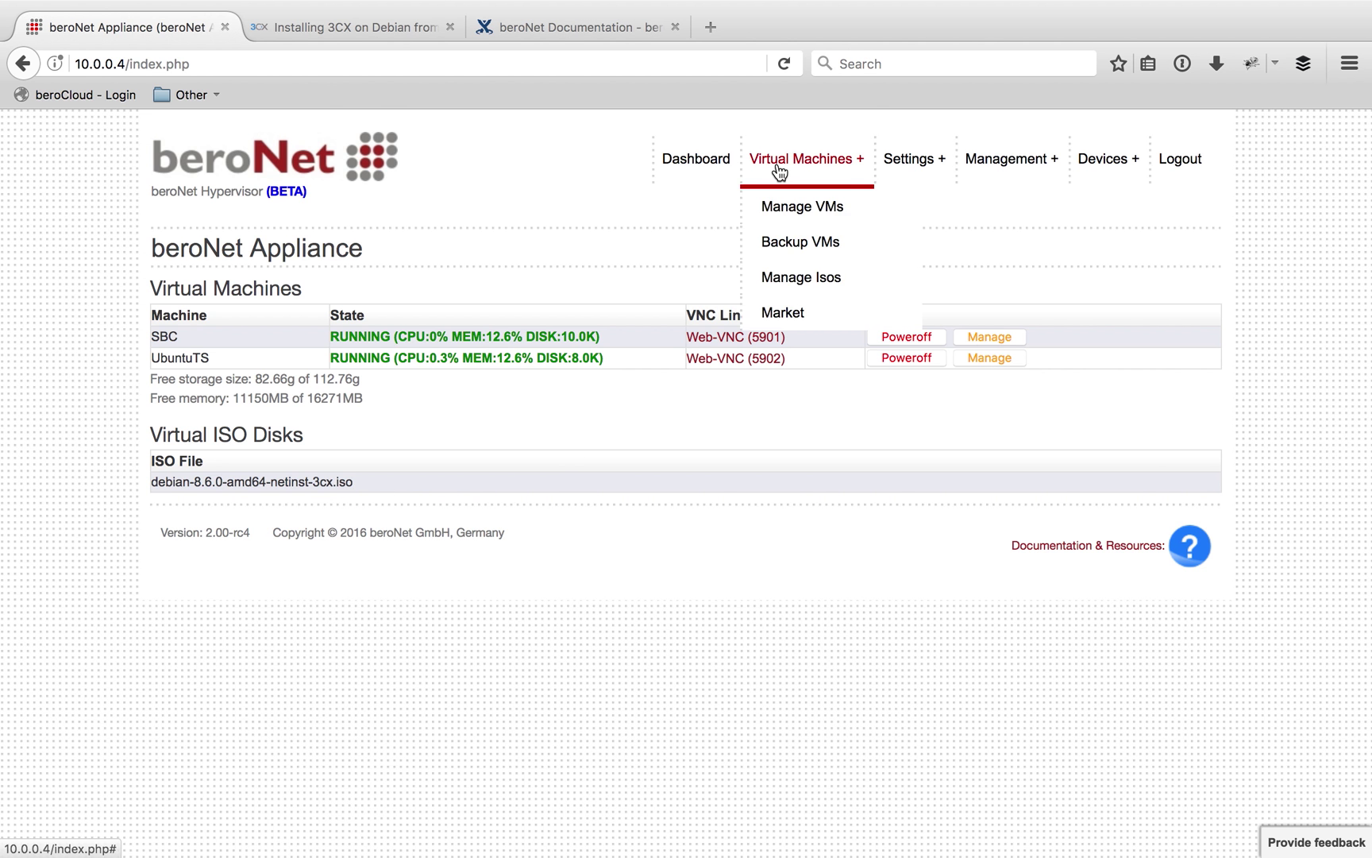
left_click(784, 311)
scroll(757, 375, "down", 5)
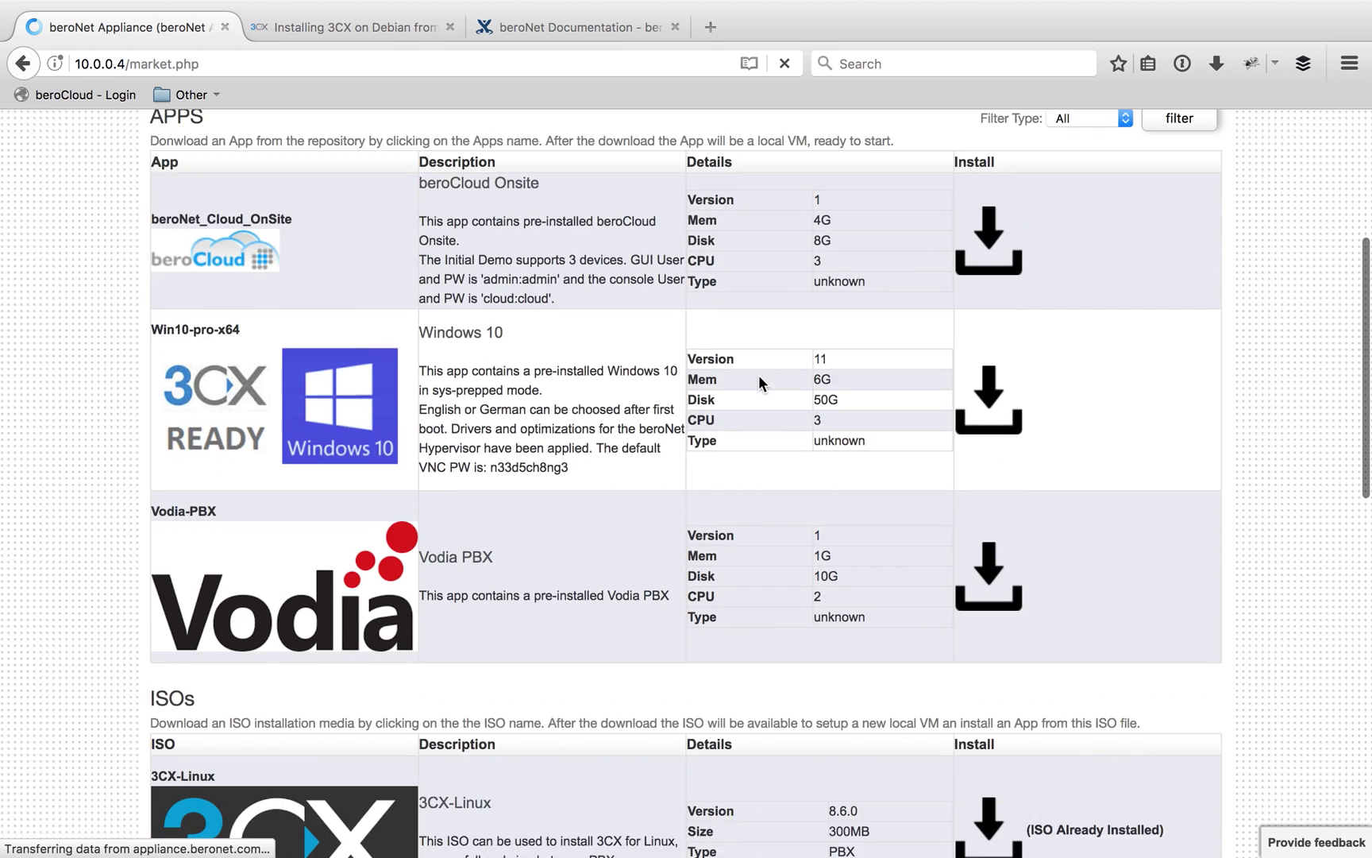
scroll(757, 376, "down", 5)
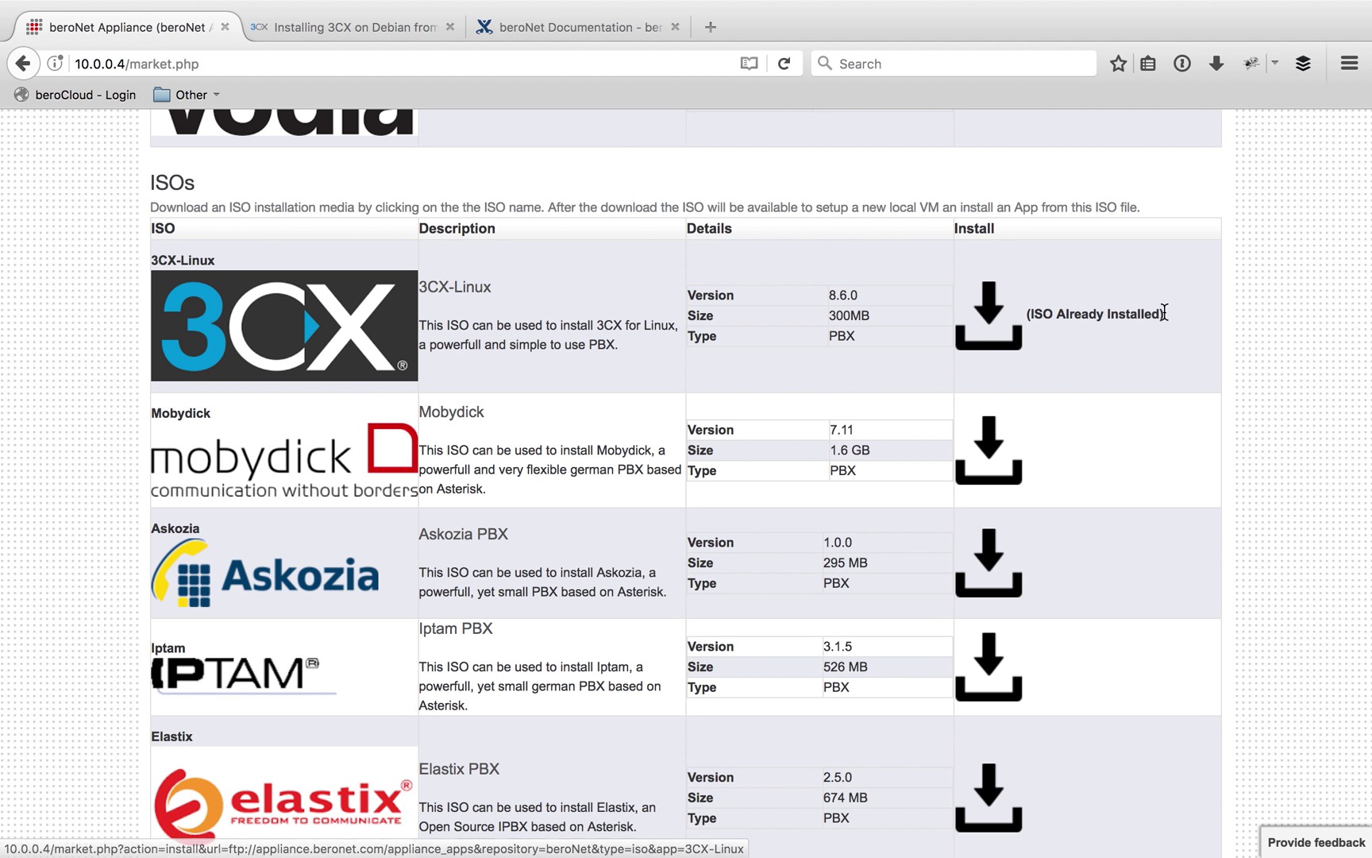
left_click_drag(1172, 316, 880, 317)
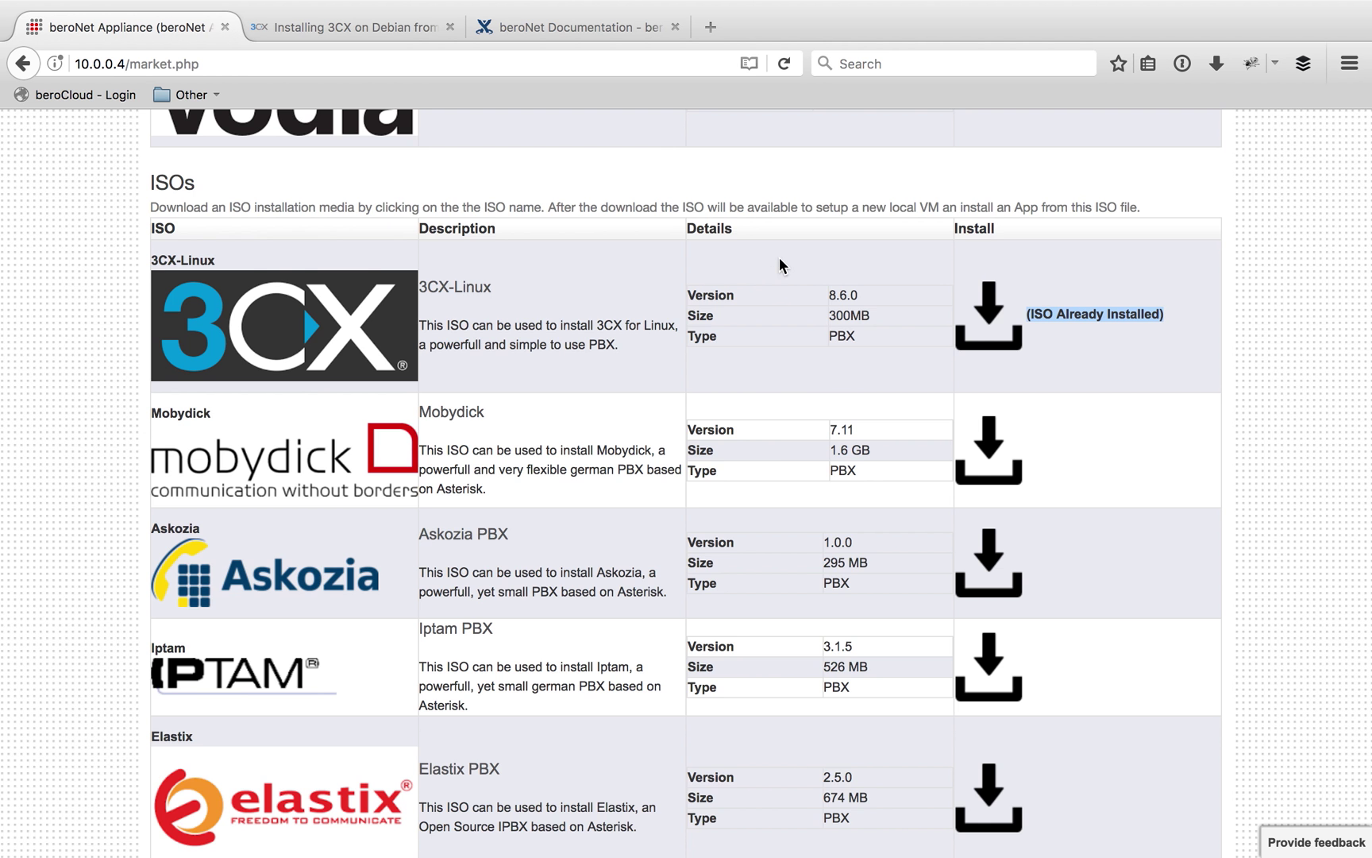
scroll(778, 258, "up", 15)
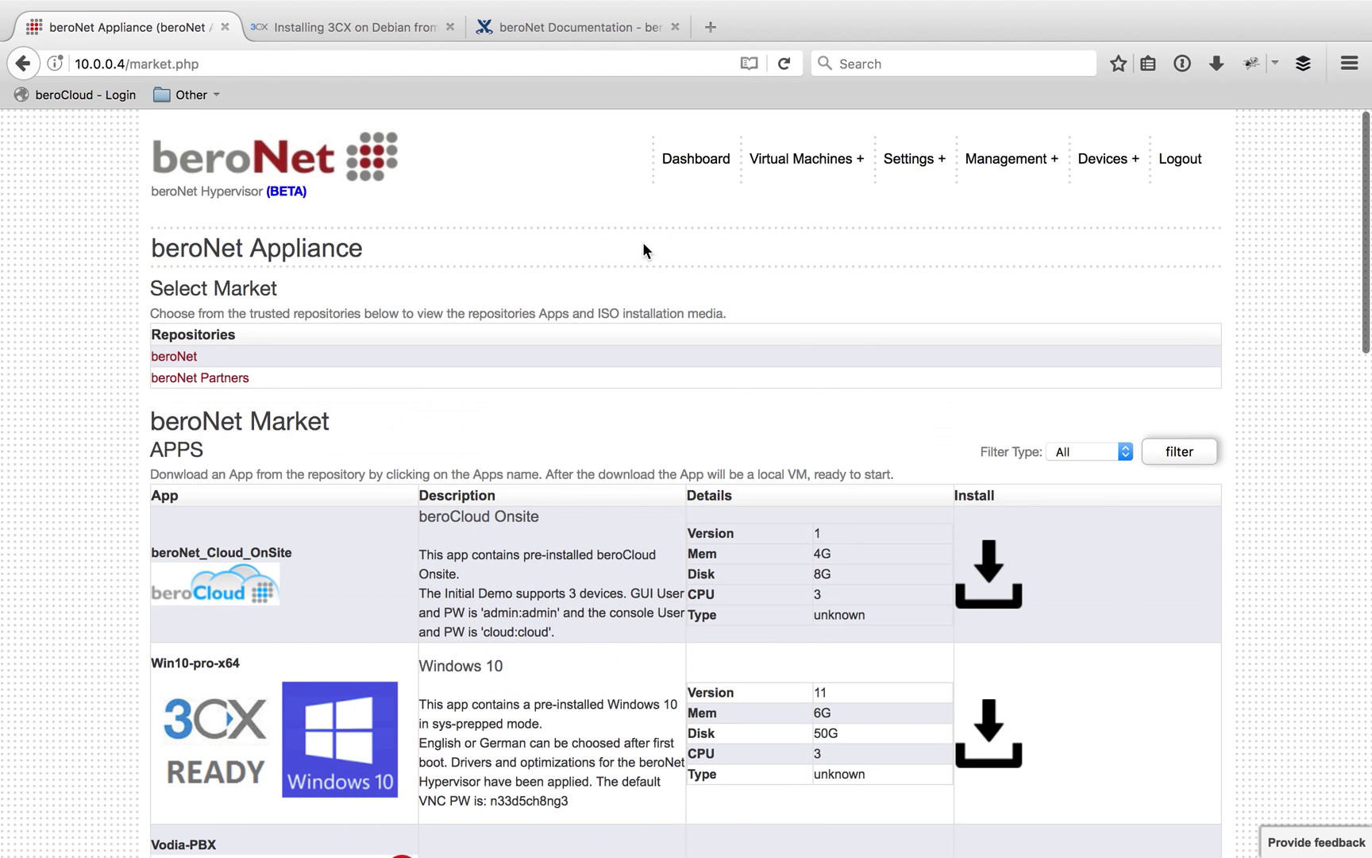
Paste the Debian for 3CX ISO link from the installation guide into Manage Isos Web Download
mouse_move(803, 171)
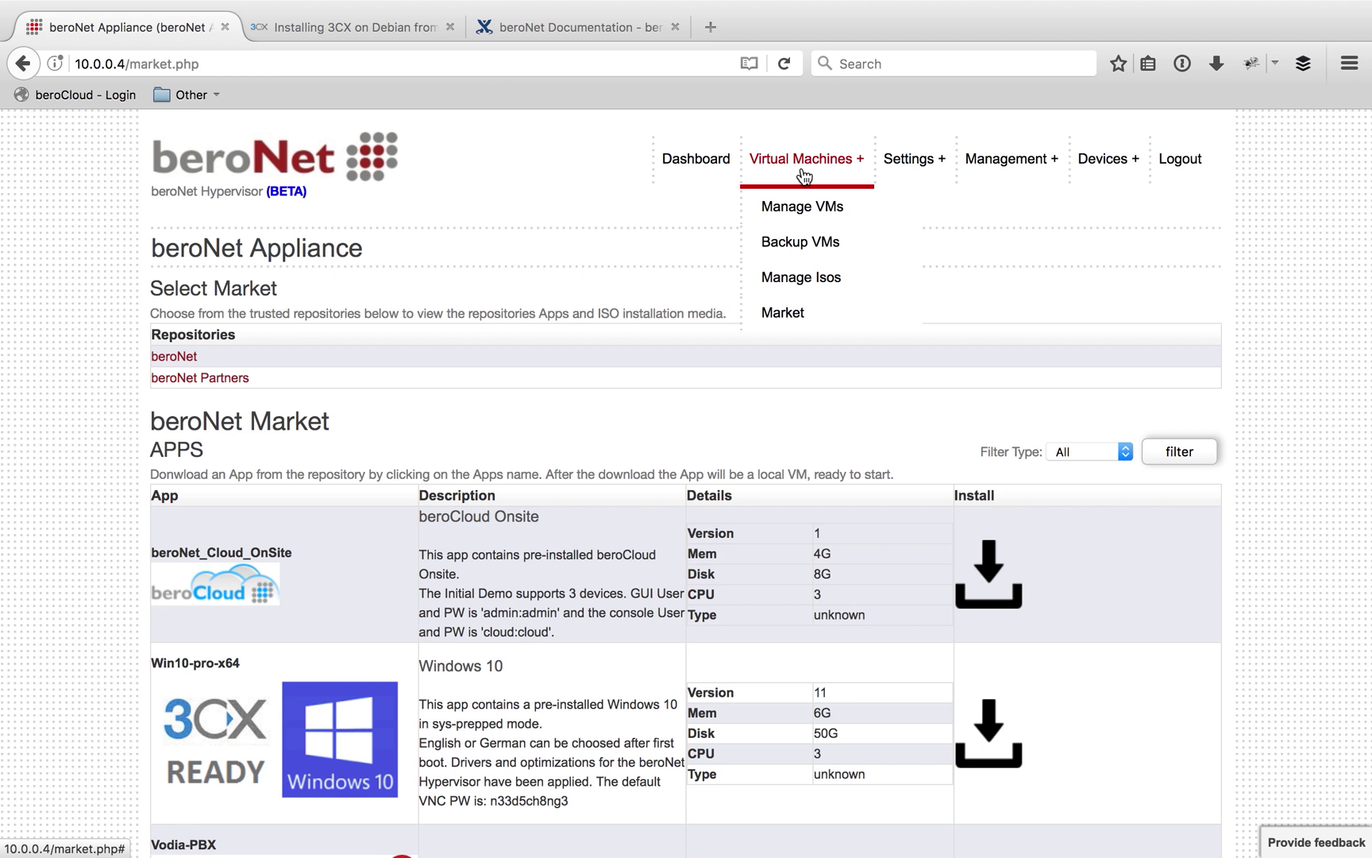
left_click(819, 279)
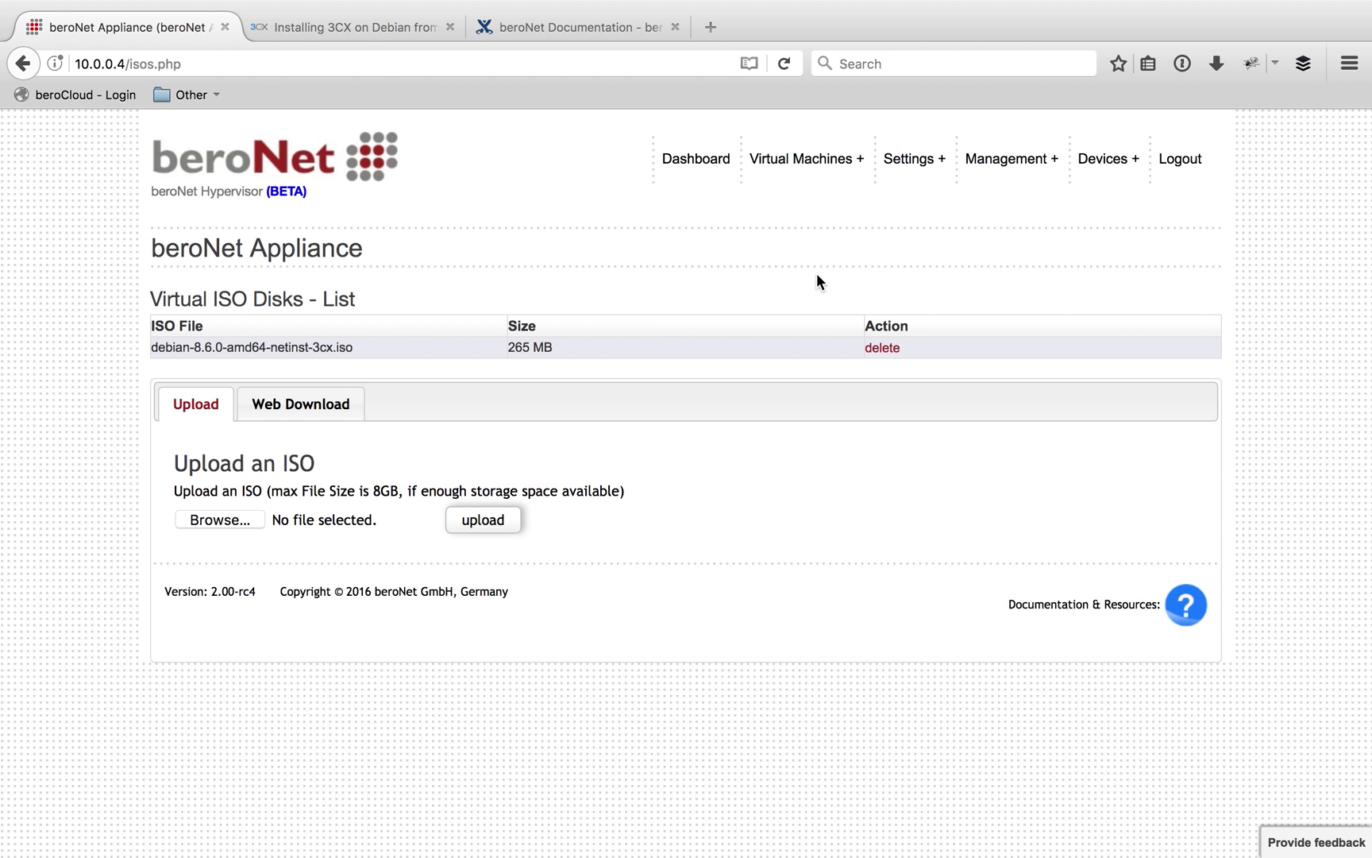
left_click(332, 400)
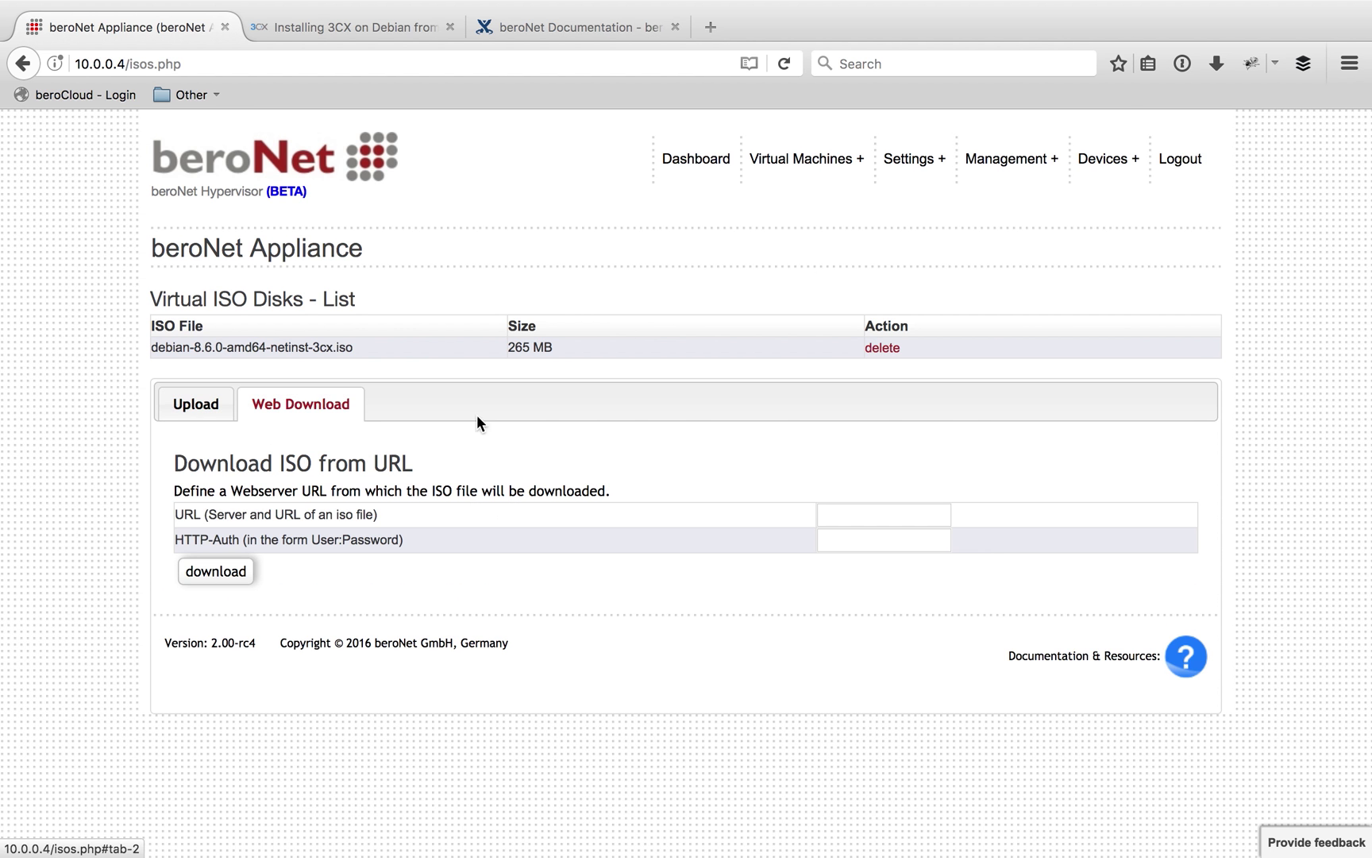
left_click(854, 509)
left_click(304, 30)
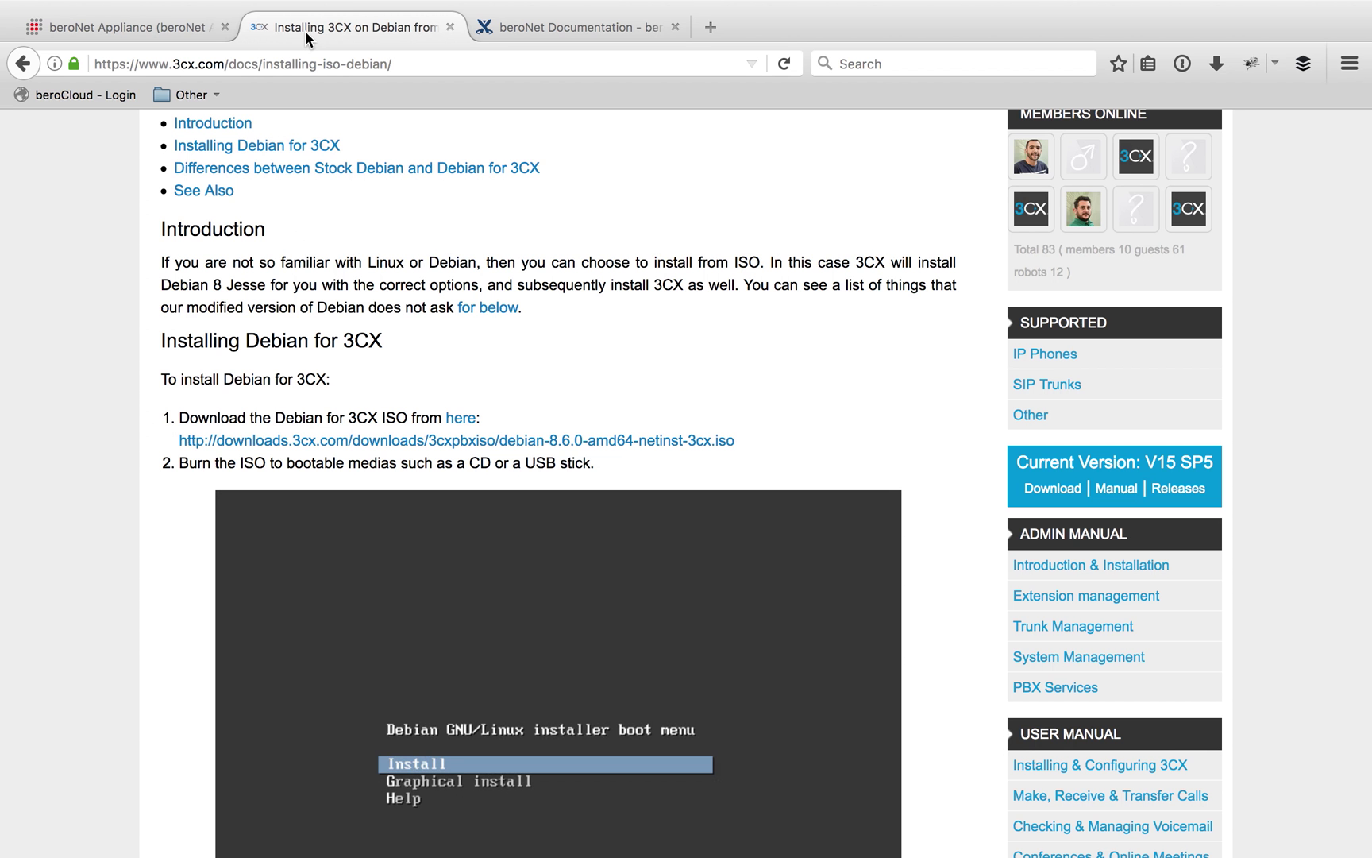
left_click_drag(735, 441, 181, 440)
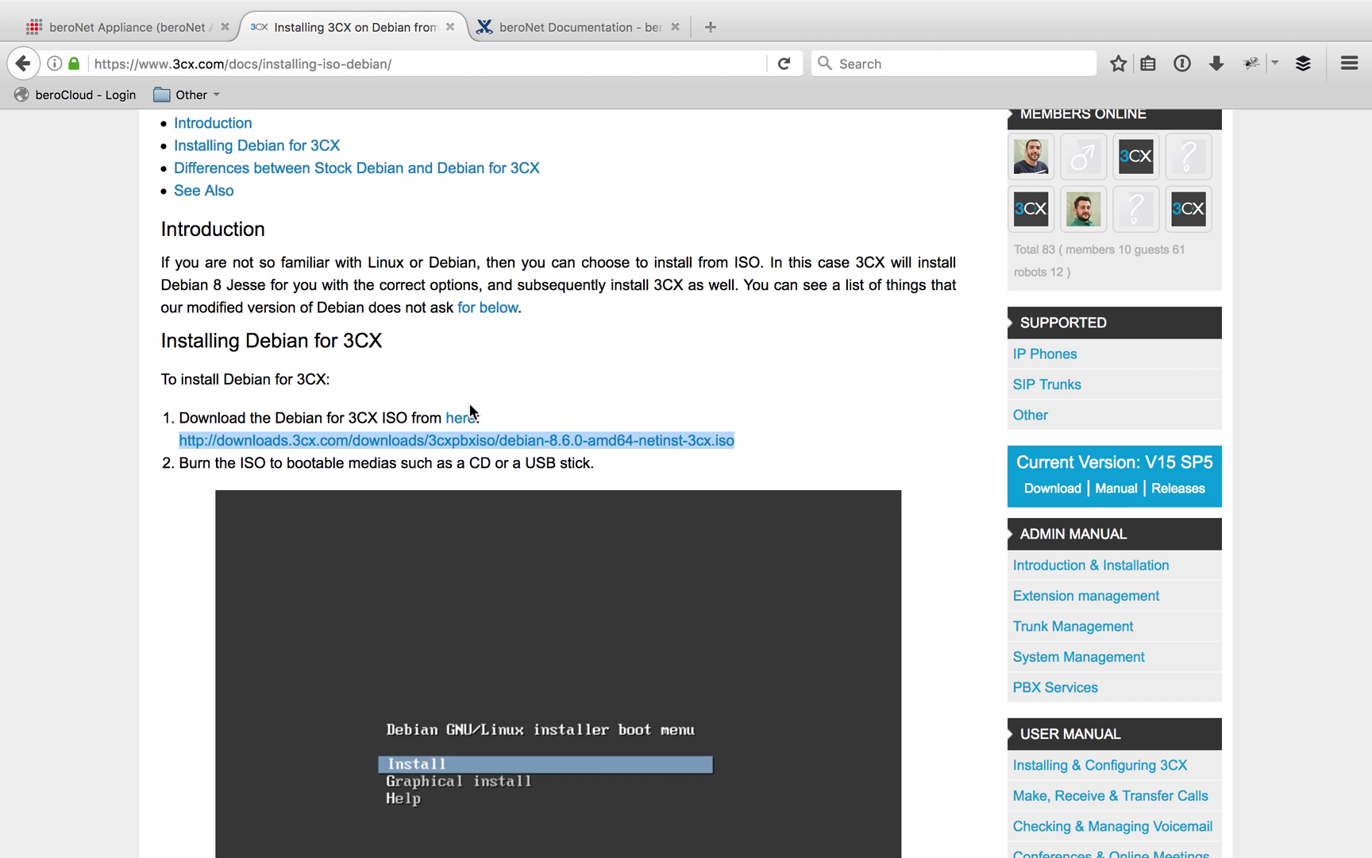
left_click(119, 27)
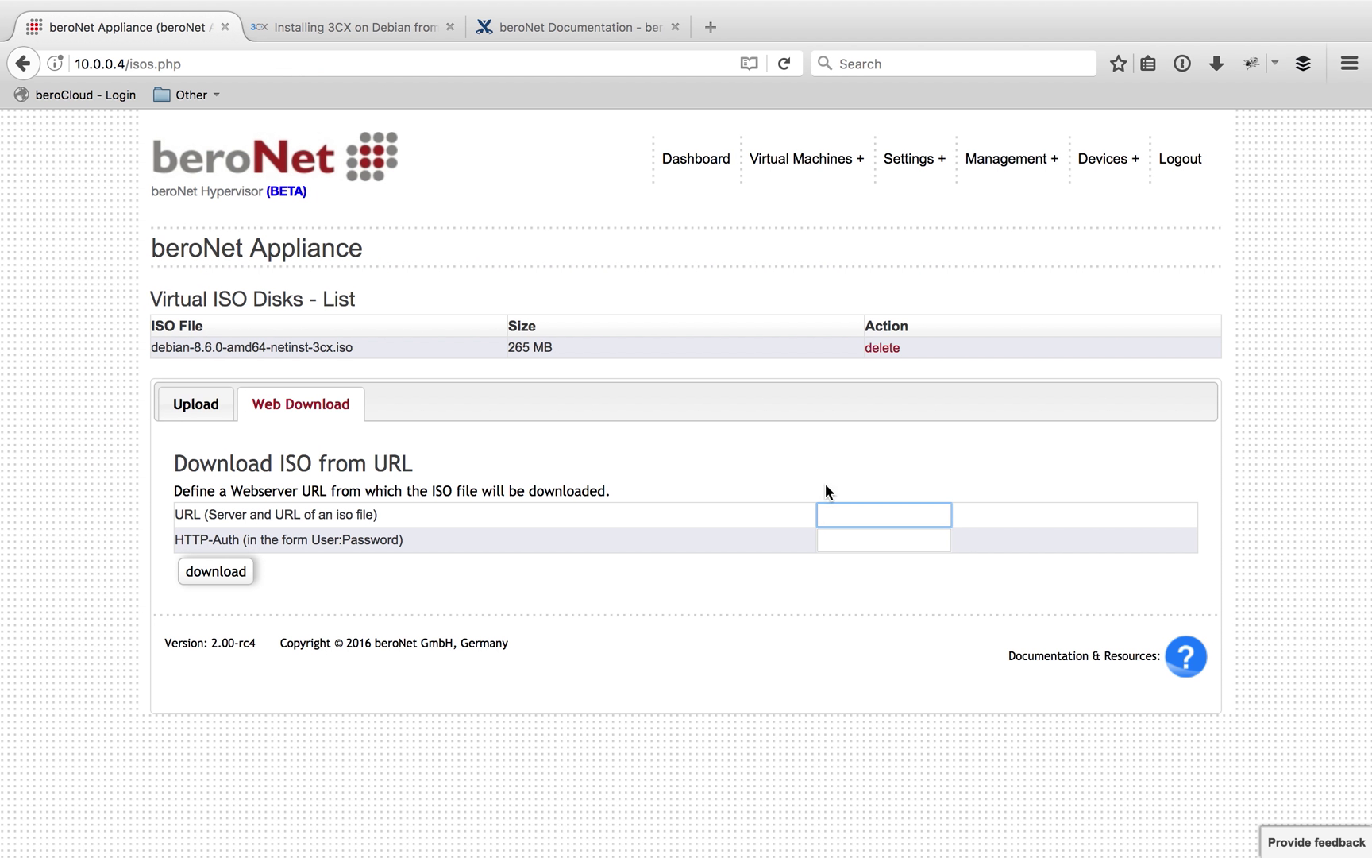
key("super+v")
Return to Upload and locate debian-8.6.0-amd64-netinst-3cx.iso in the Virtual ISO Disks list
left_click(207, 415)
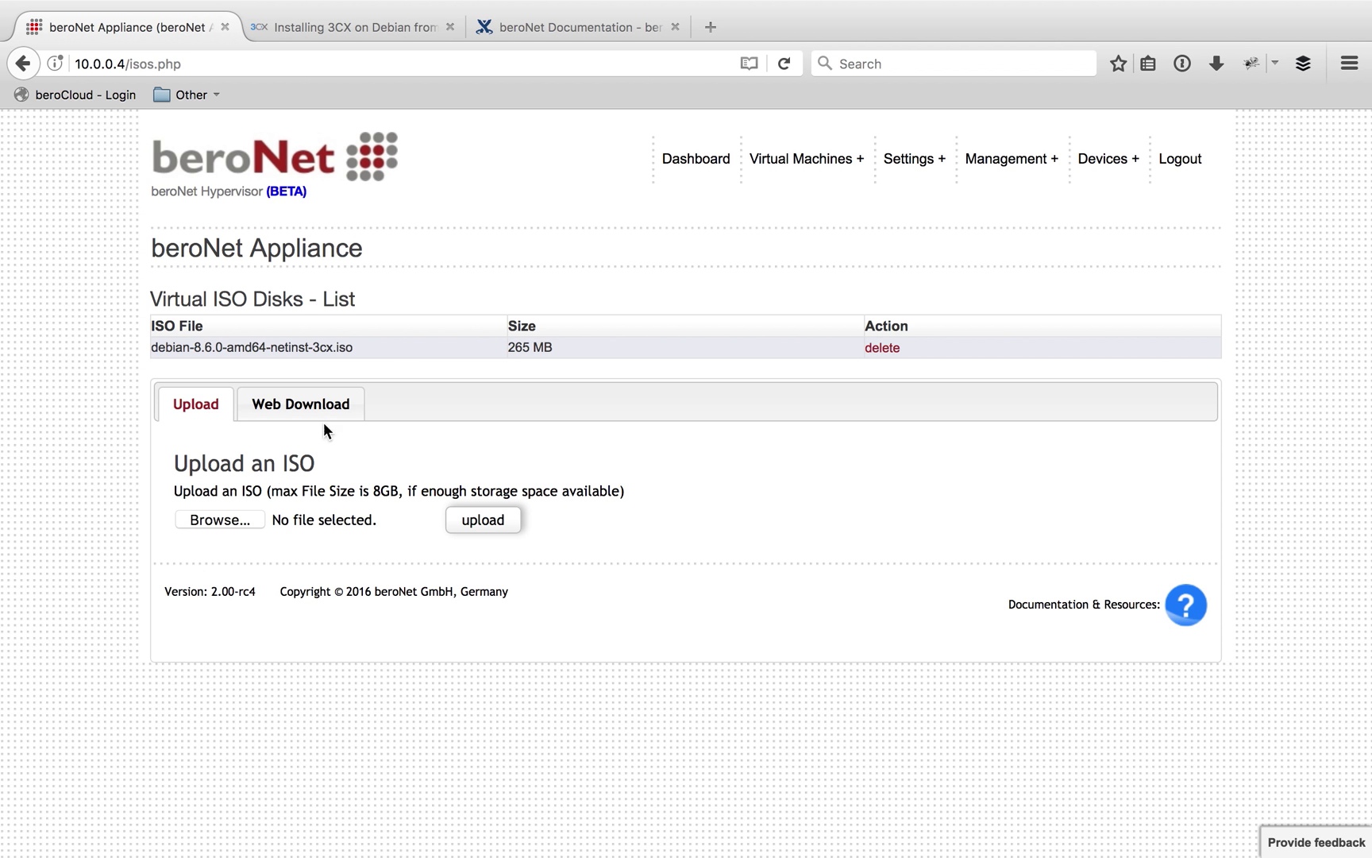
left_click_drag(383, 350, 155, 348)
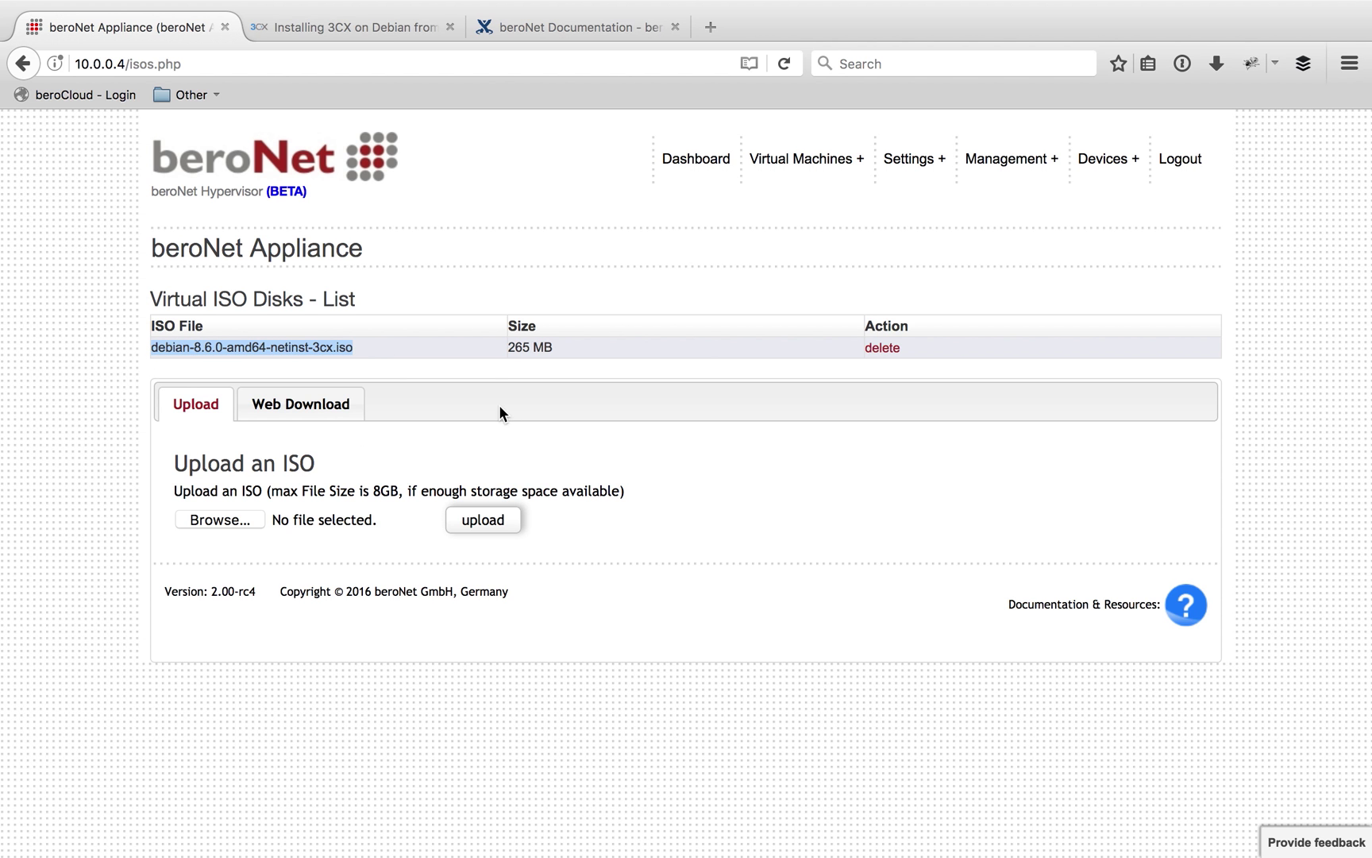
left_click(801, 213)
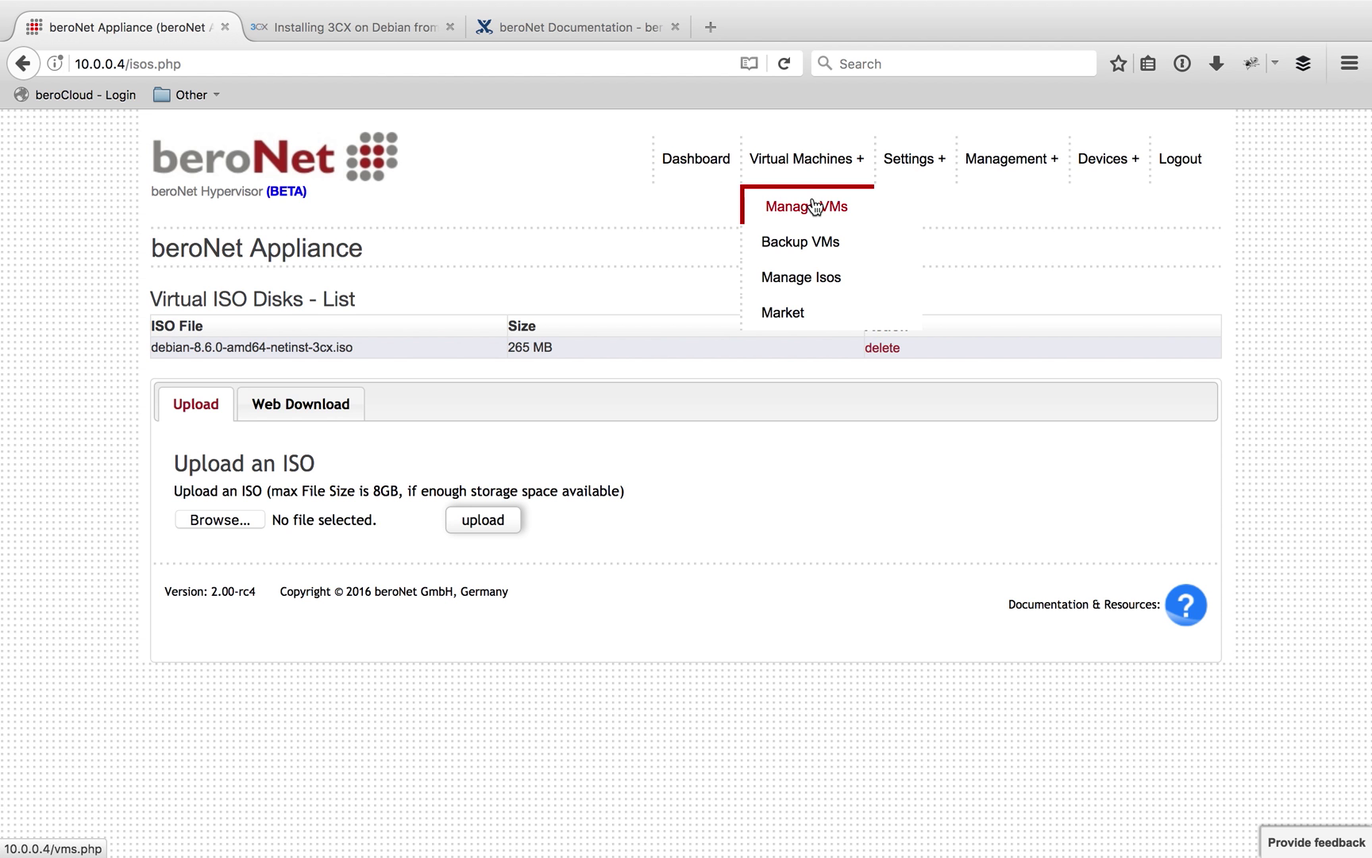
Start a new VM named 3CX-Debian with 3 CPUs and memory raised to 4096 MB
left_click(814, 207)
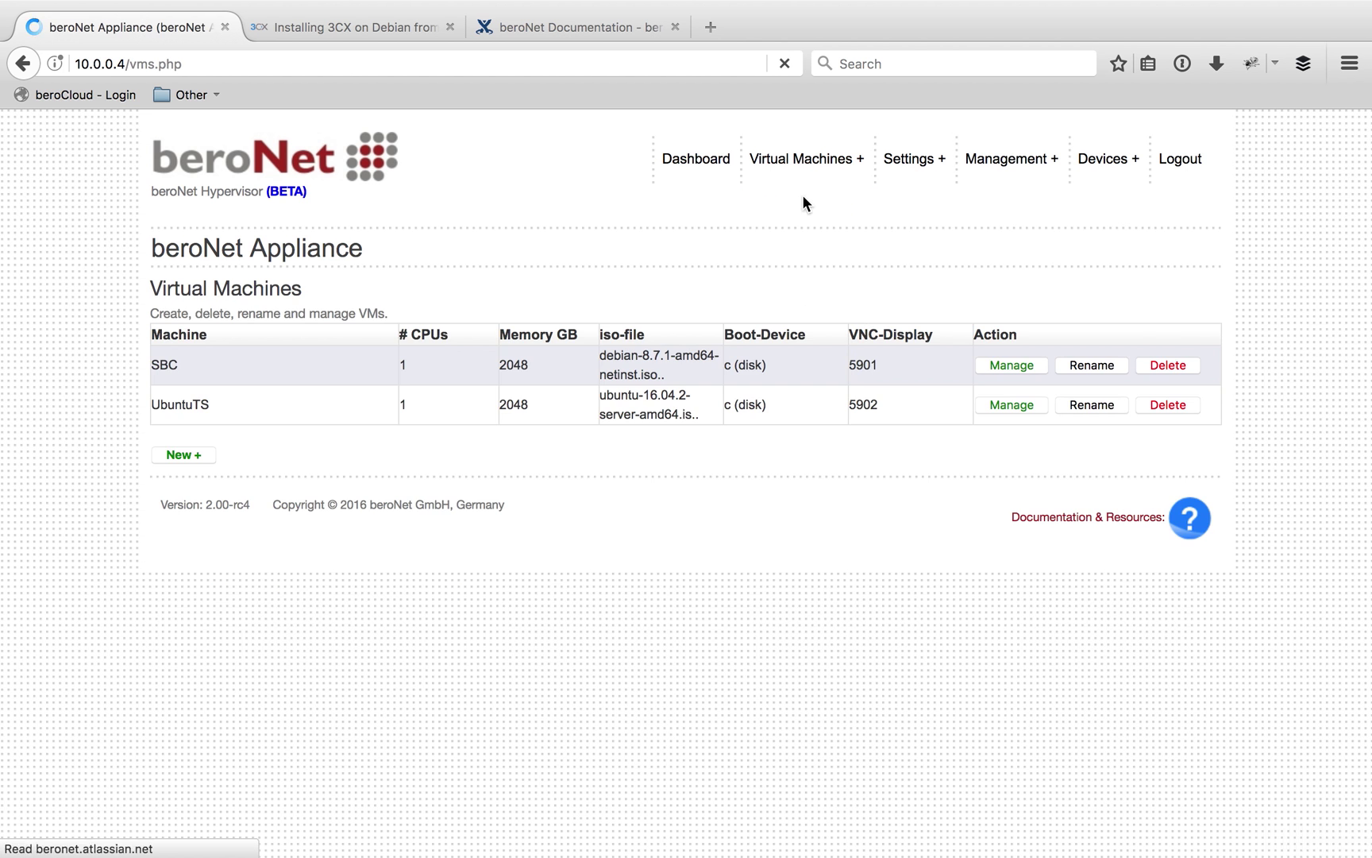
left_click(176, 454)
left_click(385, 489)
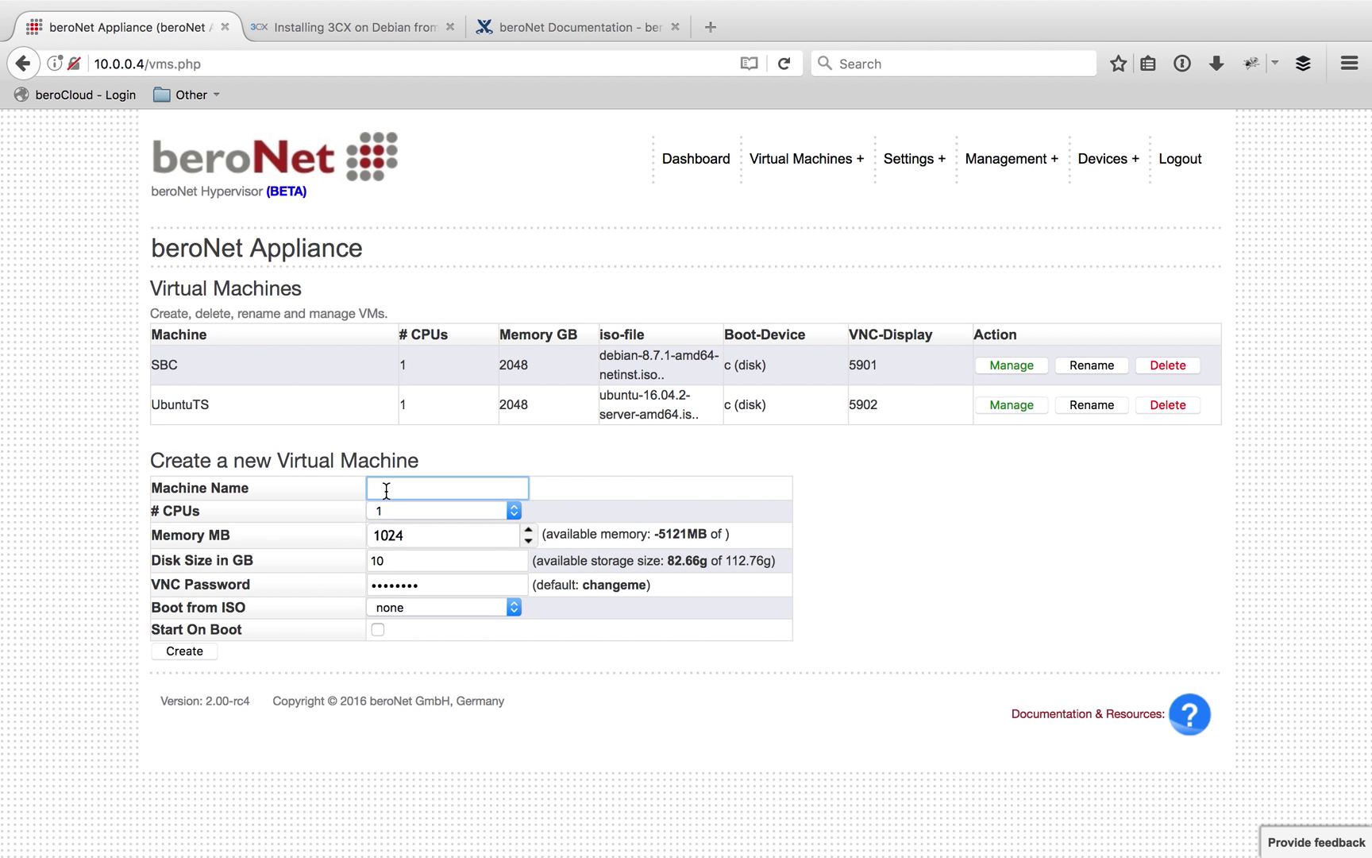
type("3CX-Debian")
left_click(459, 510)
left_click(391, 554)
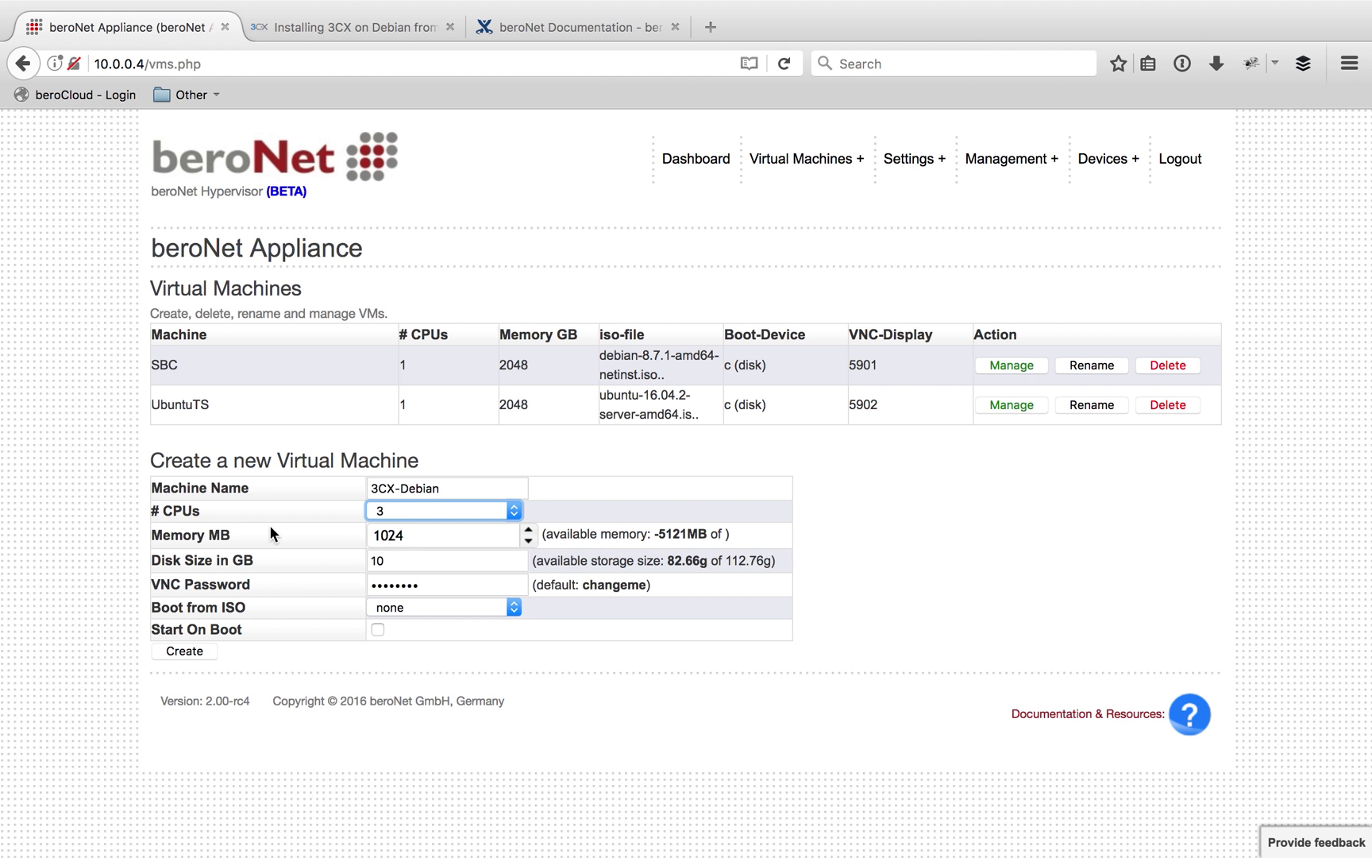
left_click(529, 530)
left_click(529, 529)
left_click(529, 530)
left_click(529, 530)
left_click(529, 529)
left_click(529, 529)
left_click(529, 529)
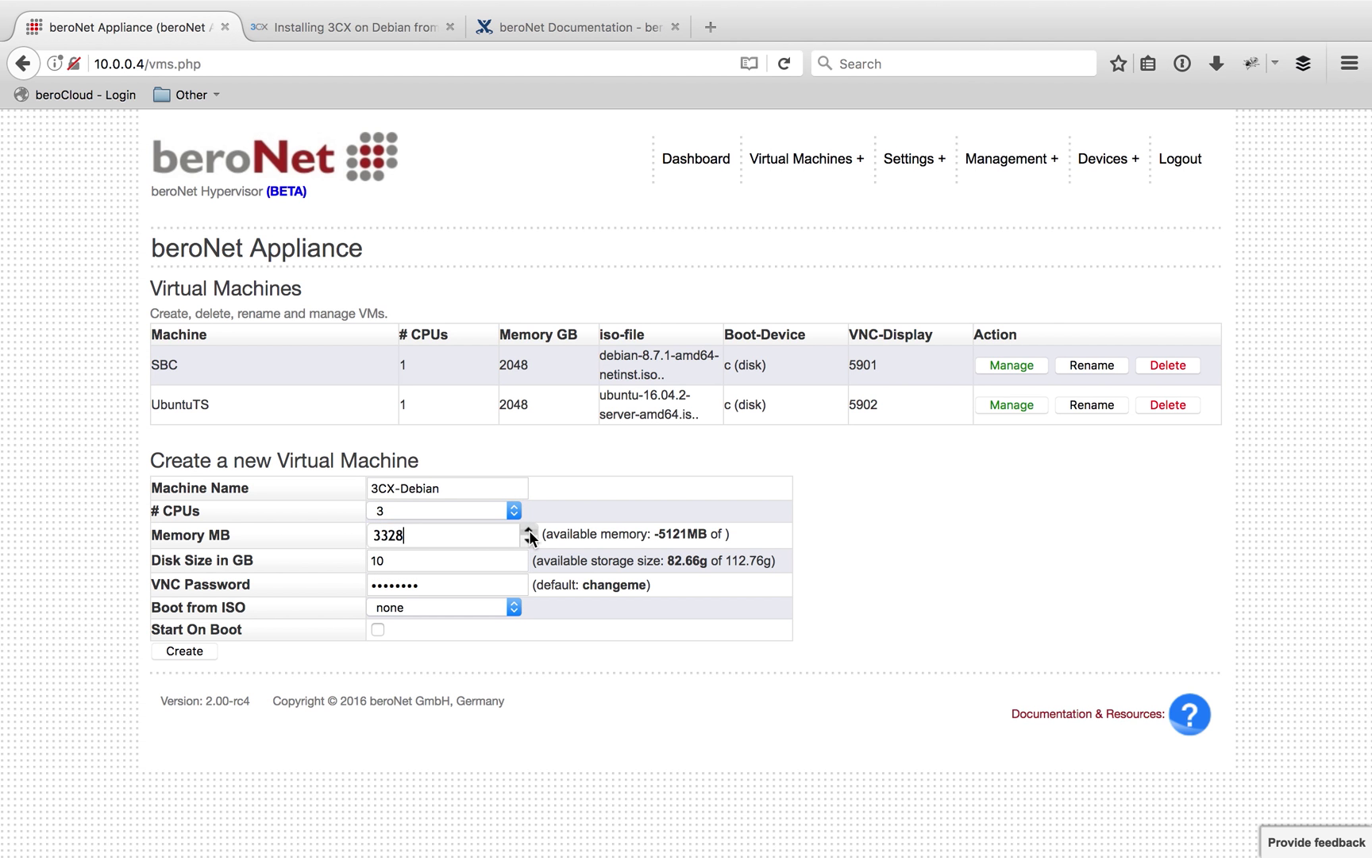
left_click(529, 530)
left_click(529, 529)
Give it a 20 GB disk, the debian-8.6.0-amd64-netinst-3cx.iso boot image, Start On Boot, and create it
key("Tab")
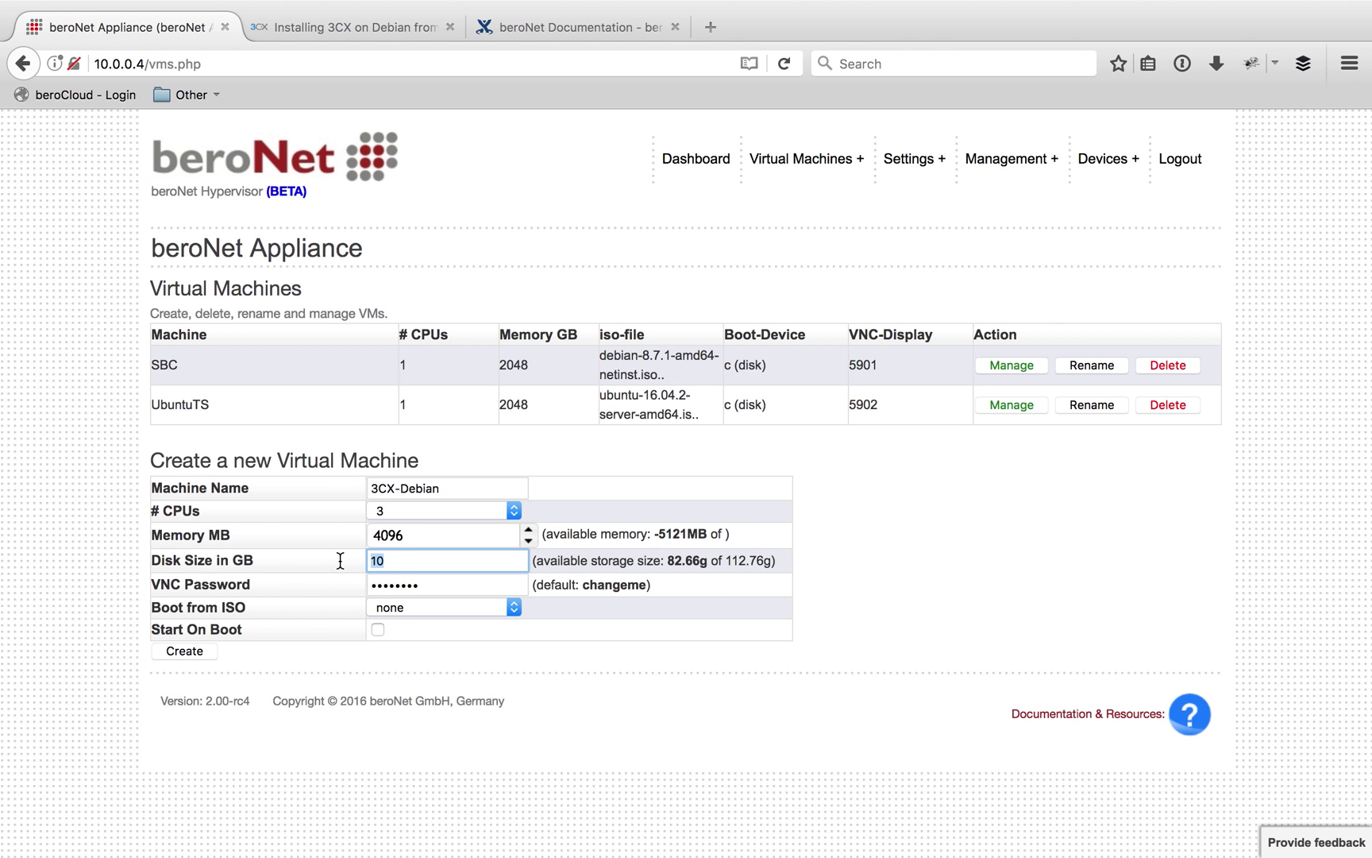
type("20")
left_click(299, 561)
left_click(440, 562)
left_click(429, 599)
left_click_drag(647, 585, 586, 586)
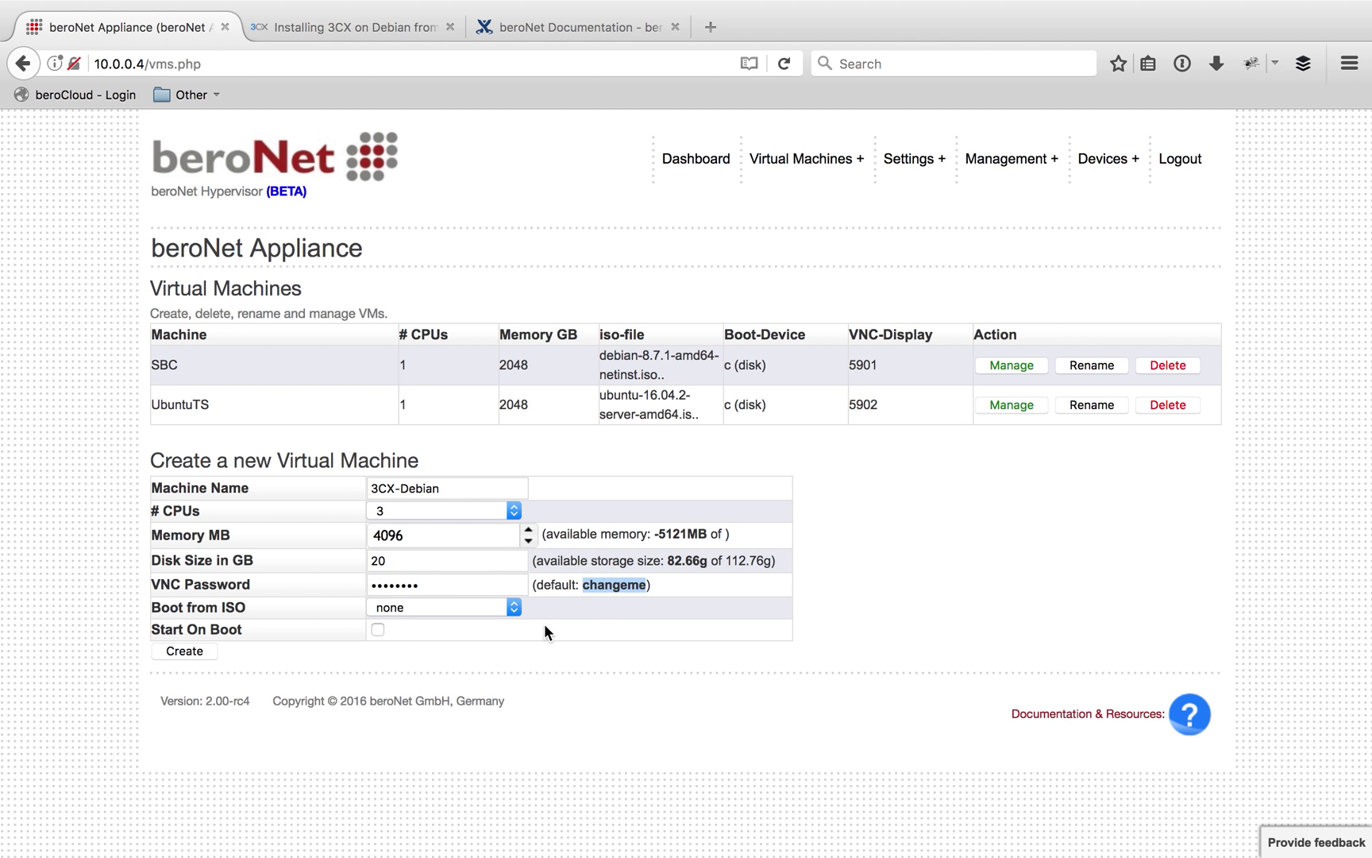
left_click(400, 609)
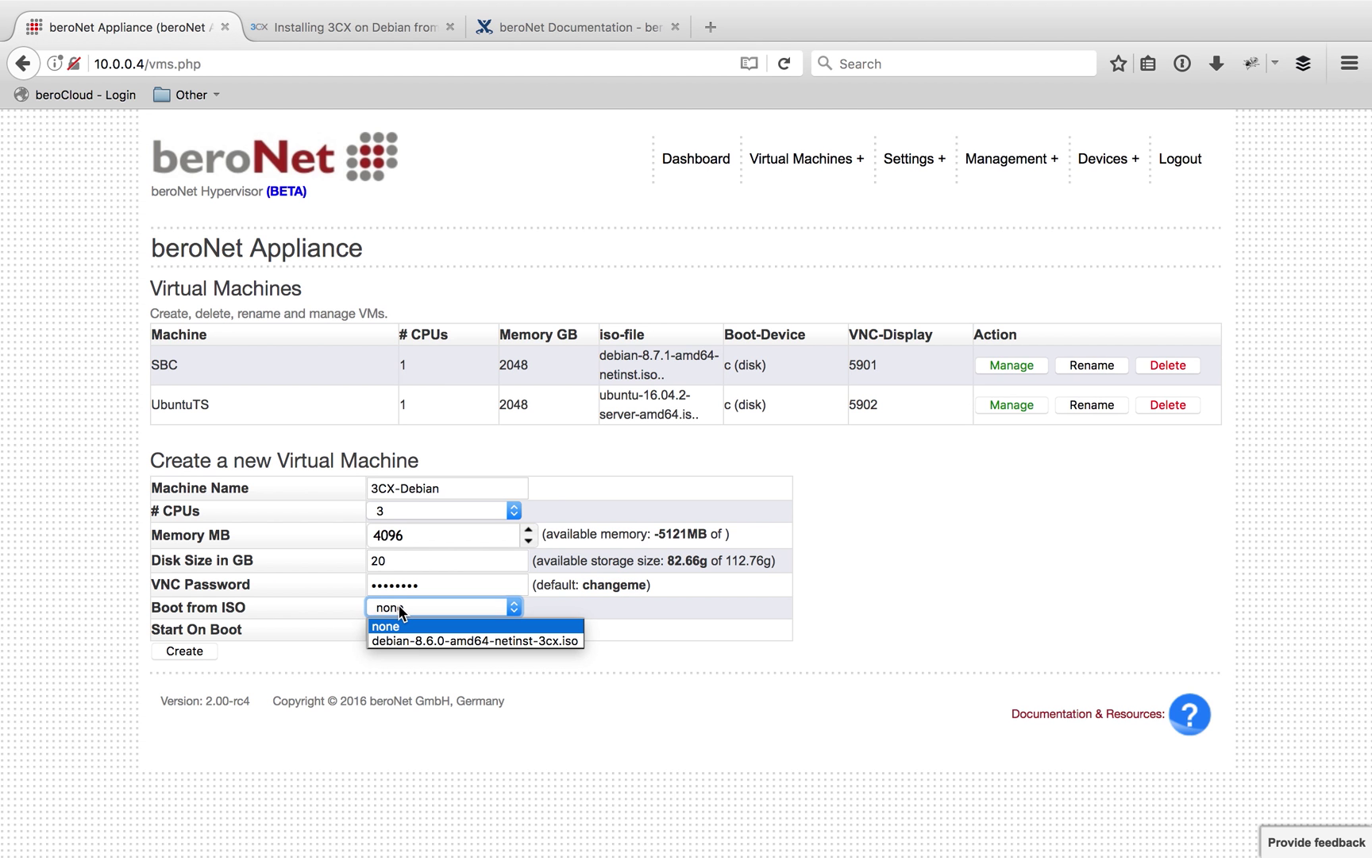
left_click(418, 637)
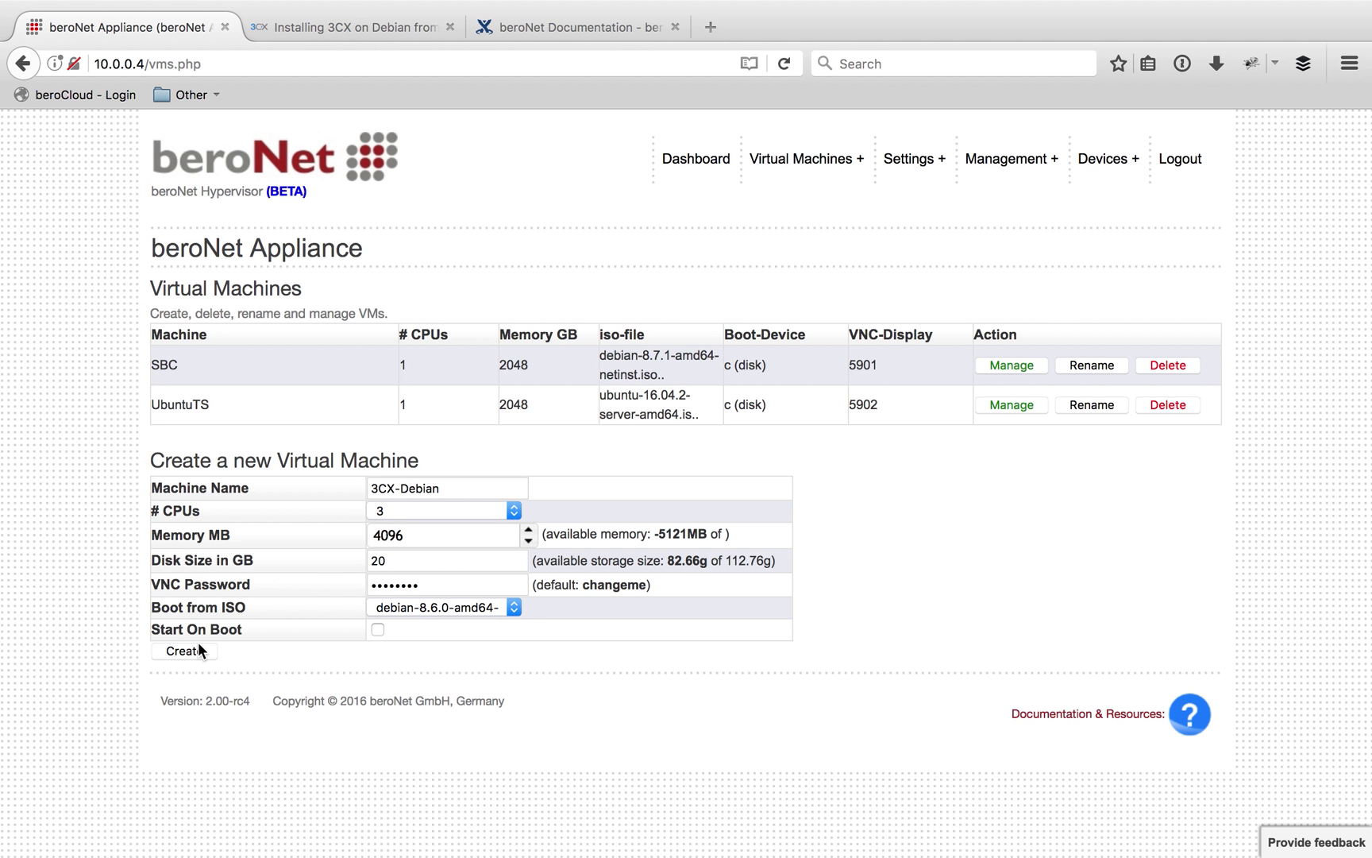
left_click_drag(151, 630, 247, 629)
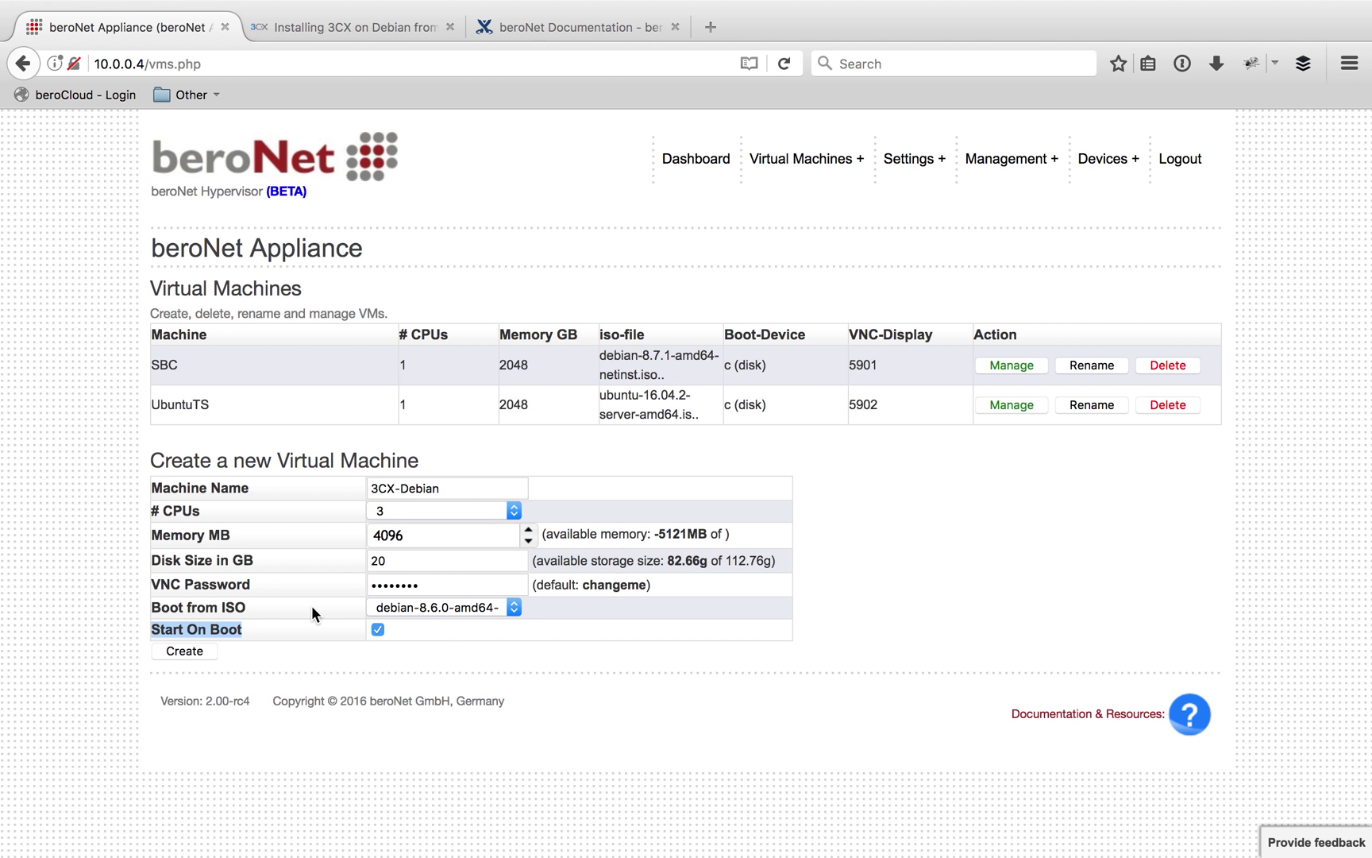
left_click(212, 649)
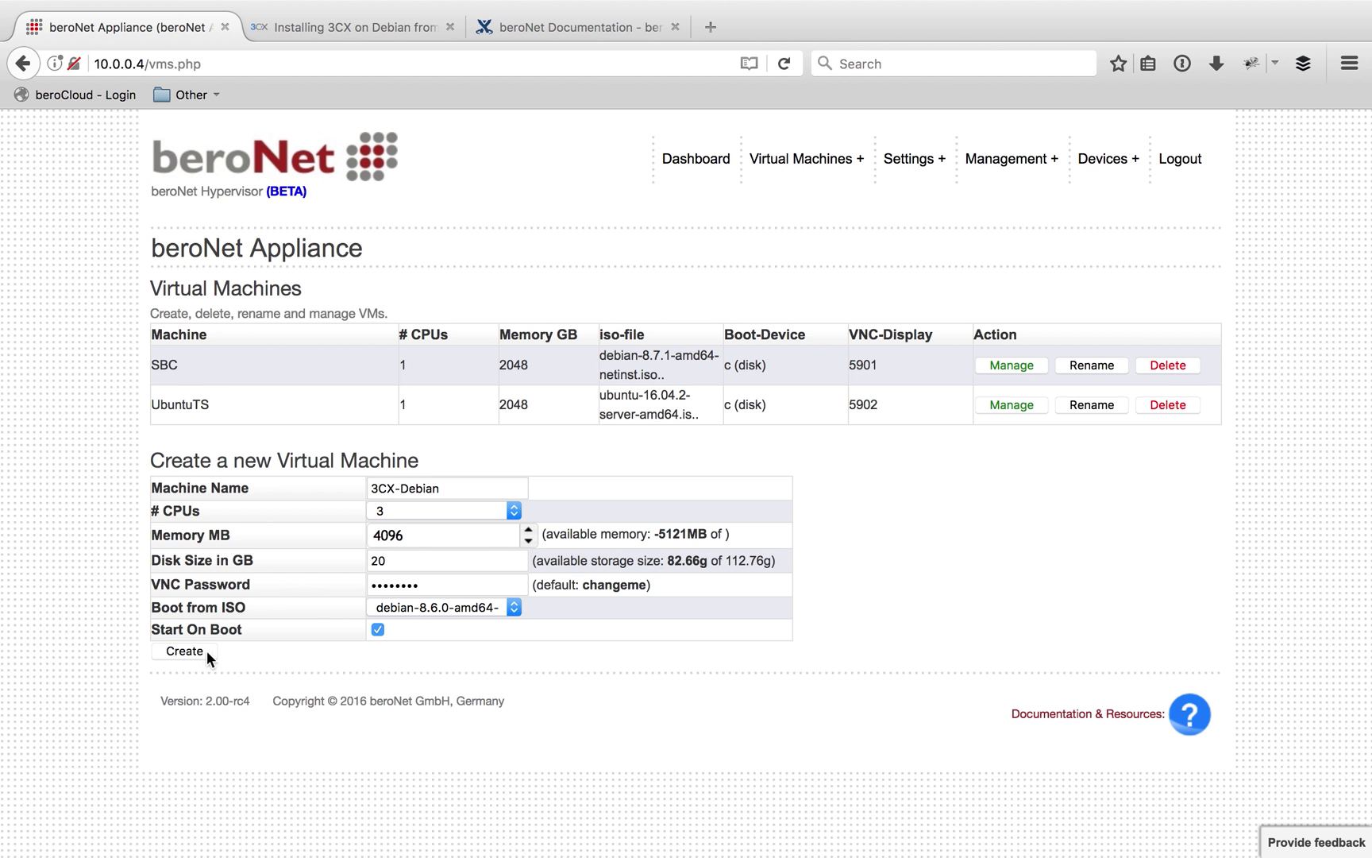
left_click(203, 649)
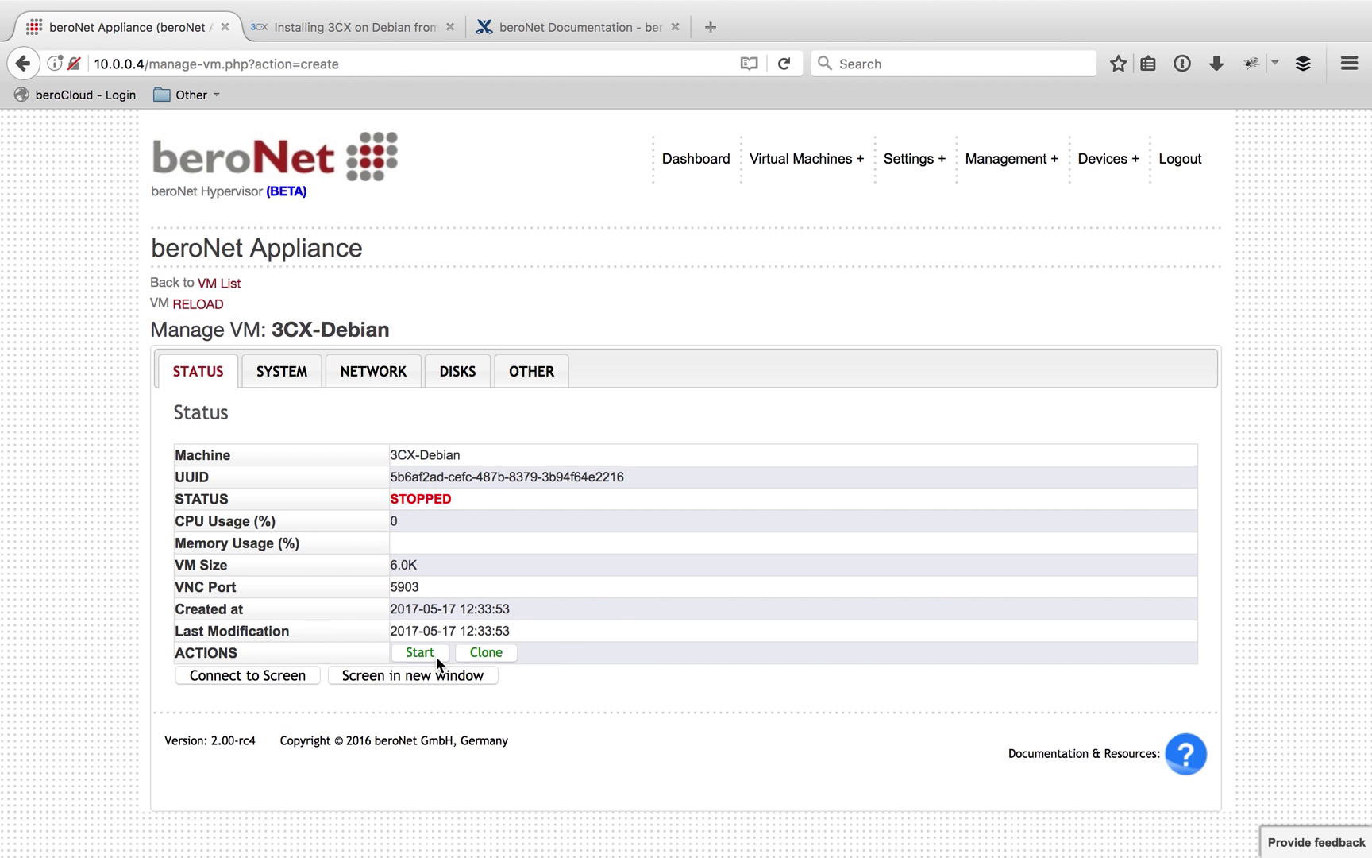
Start the 3CX-Debian VM and open its screen in a noVNC console window
left_click(429, 651)
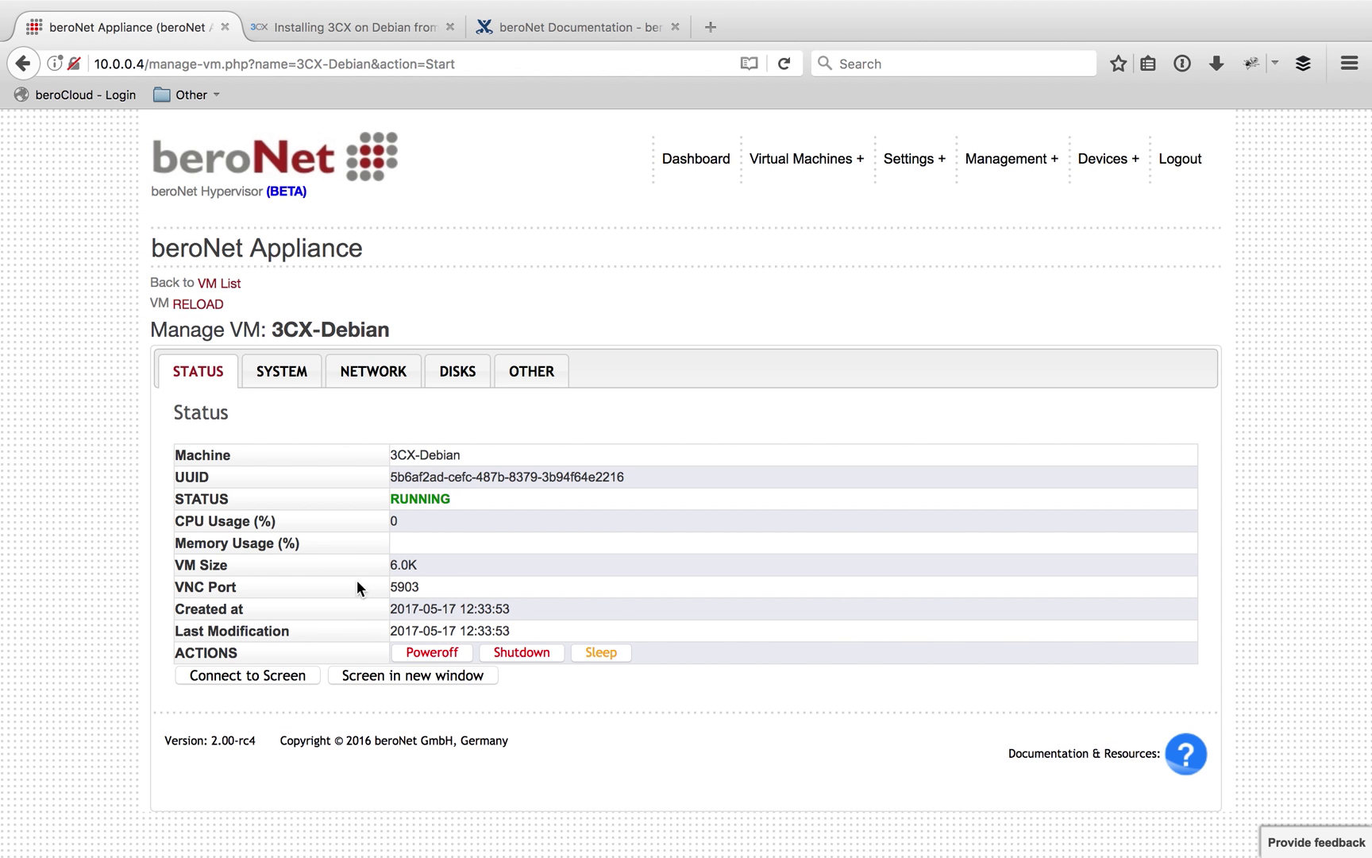
left_click(378, 676)
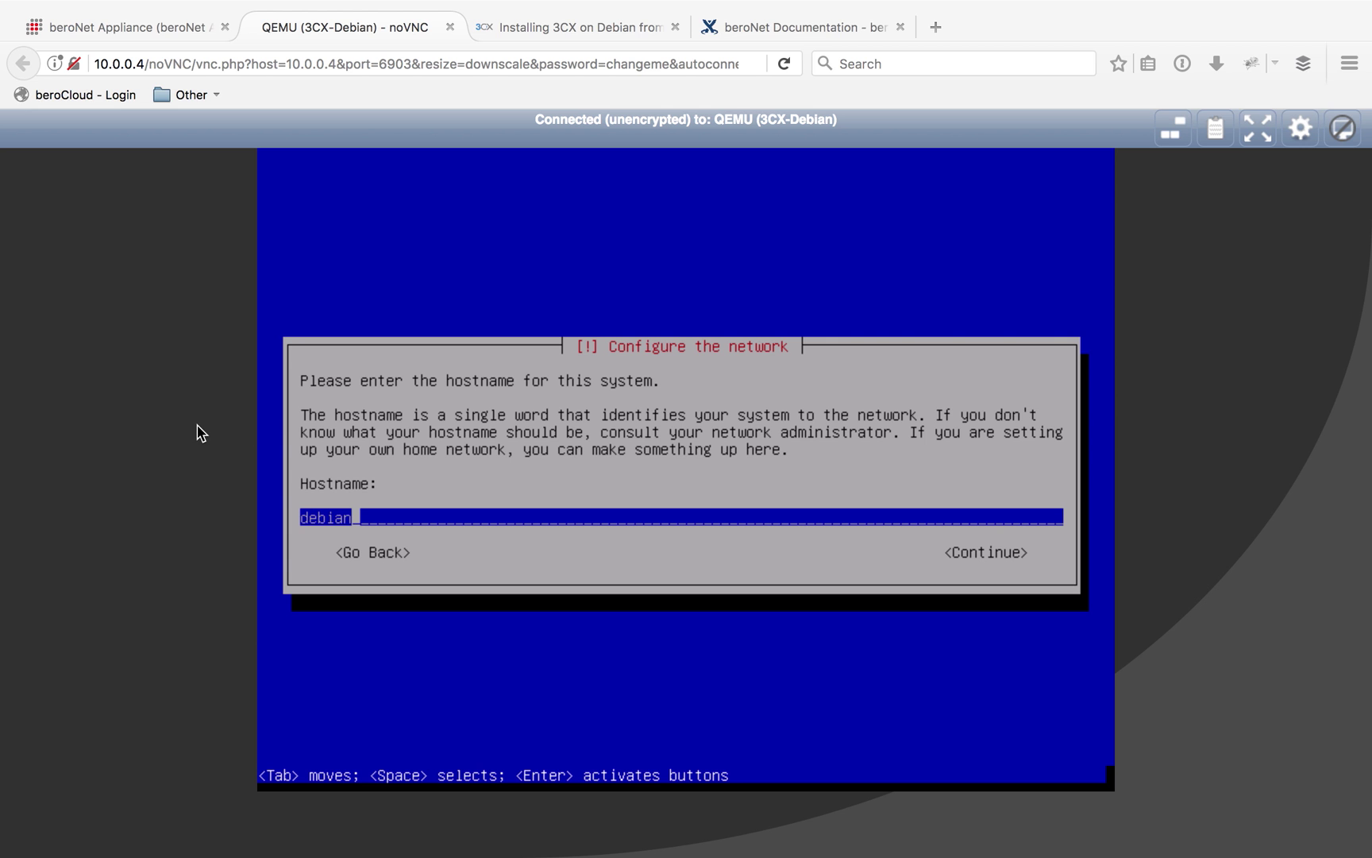
left_click(200, 429)
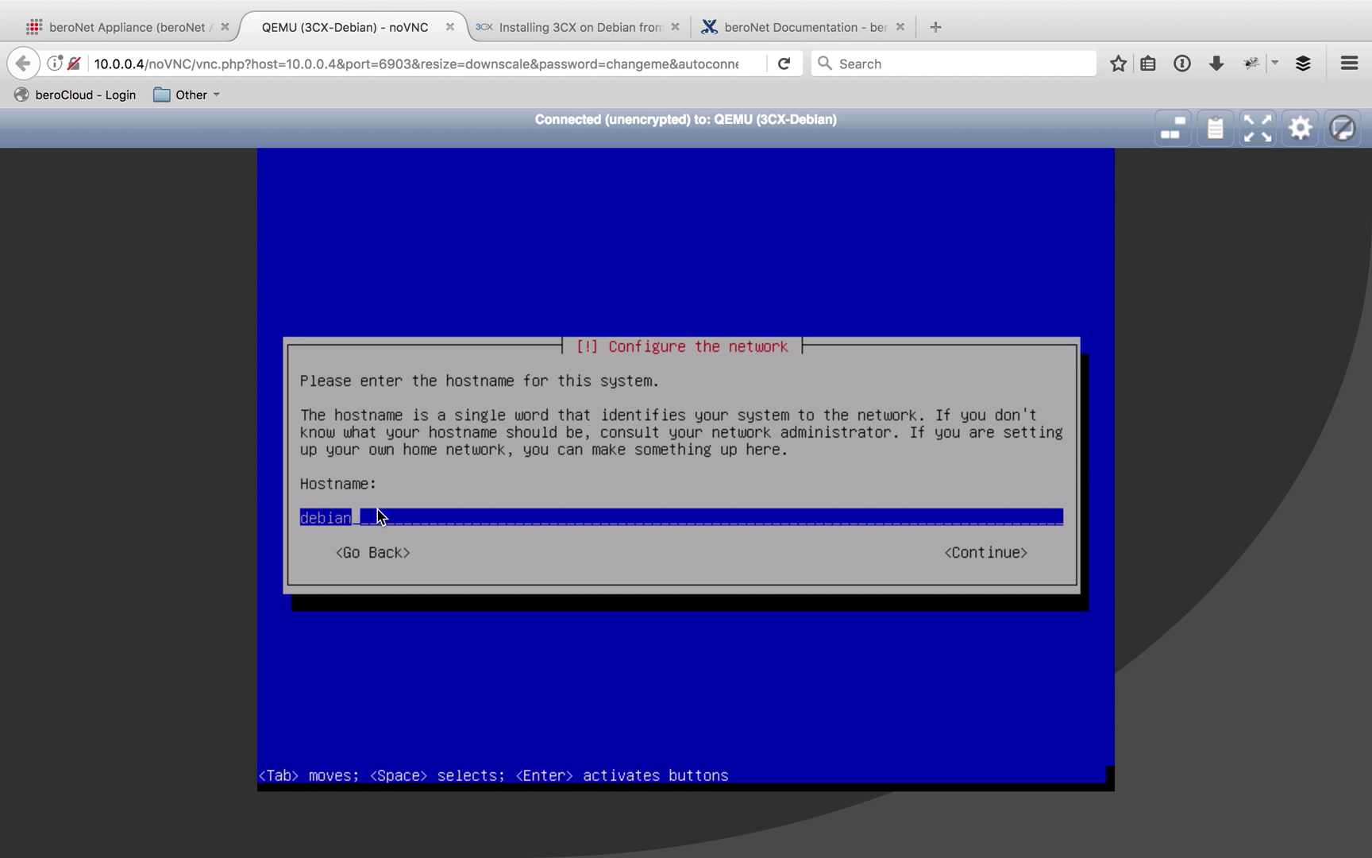
Replace the default hostname debian with 3CX-Debian and continue
key("BackSpace")
key("BackSpace")
key("BackSpace")
key("BackSpace")
key("BackSpace")
key("BackSpace")
type("3CX-Debian")
key("Tab")
key("Return")
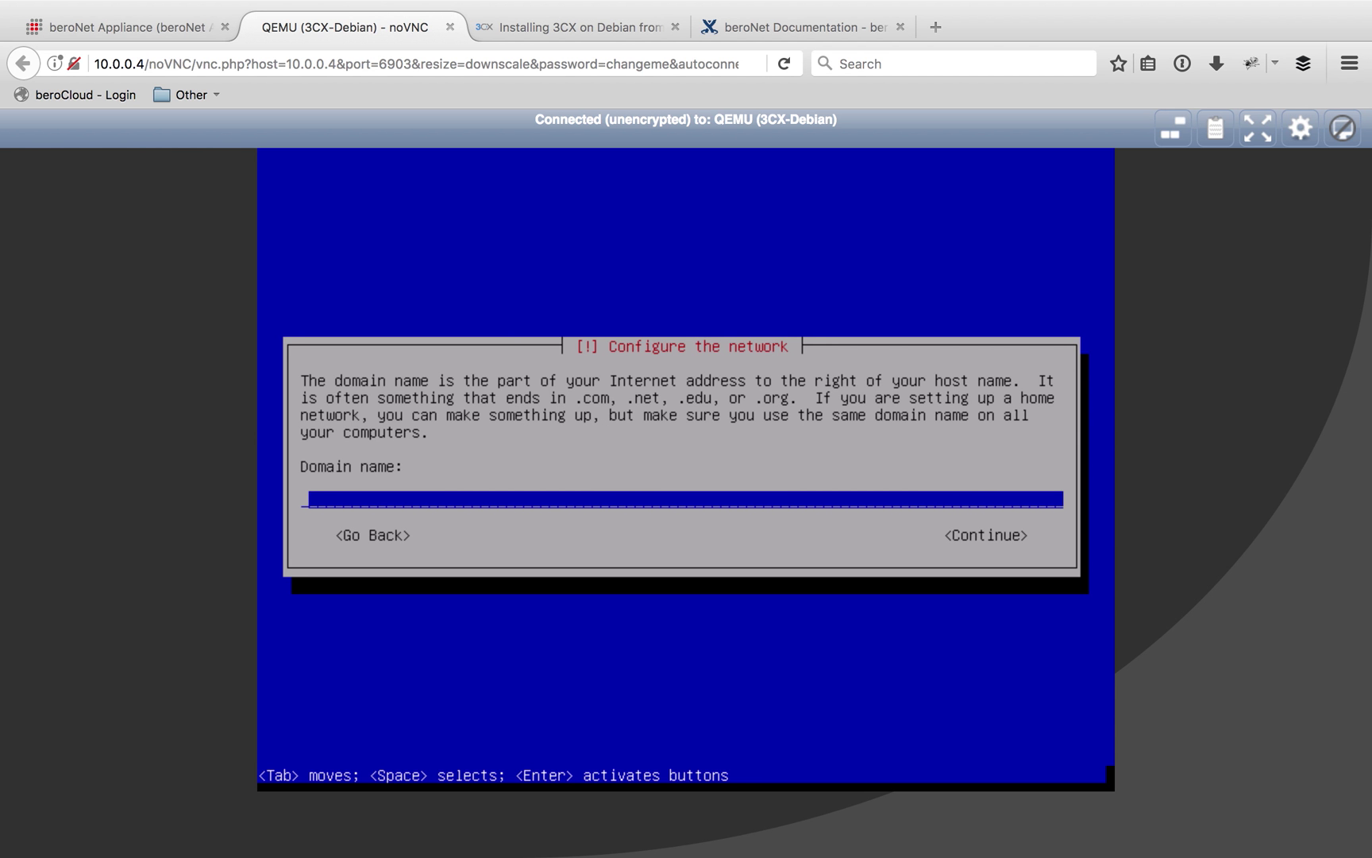
Leave the domain name empty, choose Europe > Germany as location, and accept the en_US.UTF-8 locale
key("Tab")
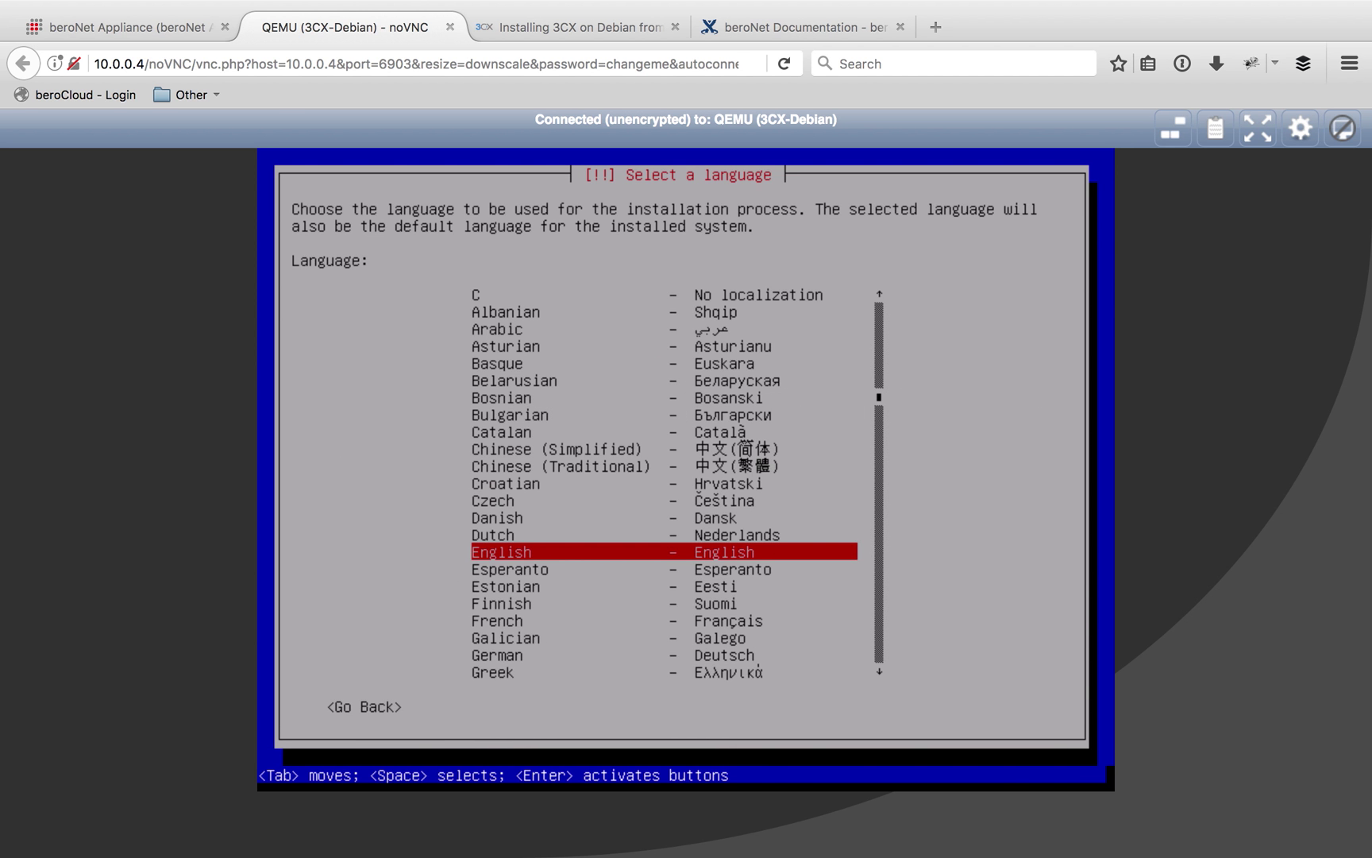
key("Return")
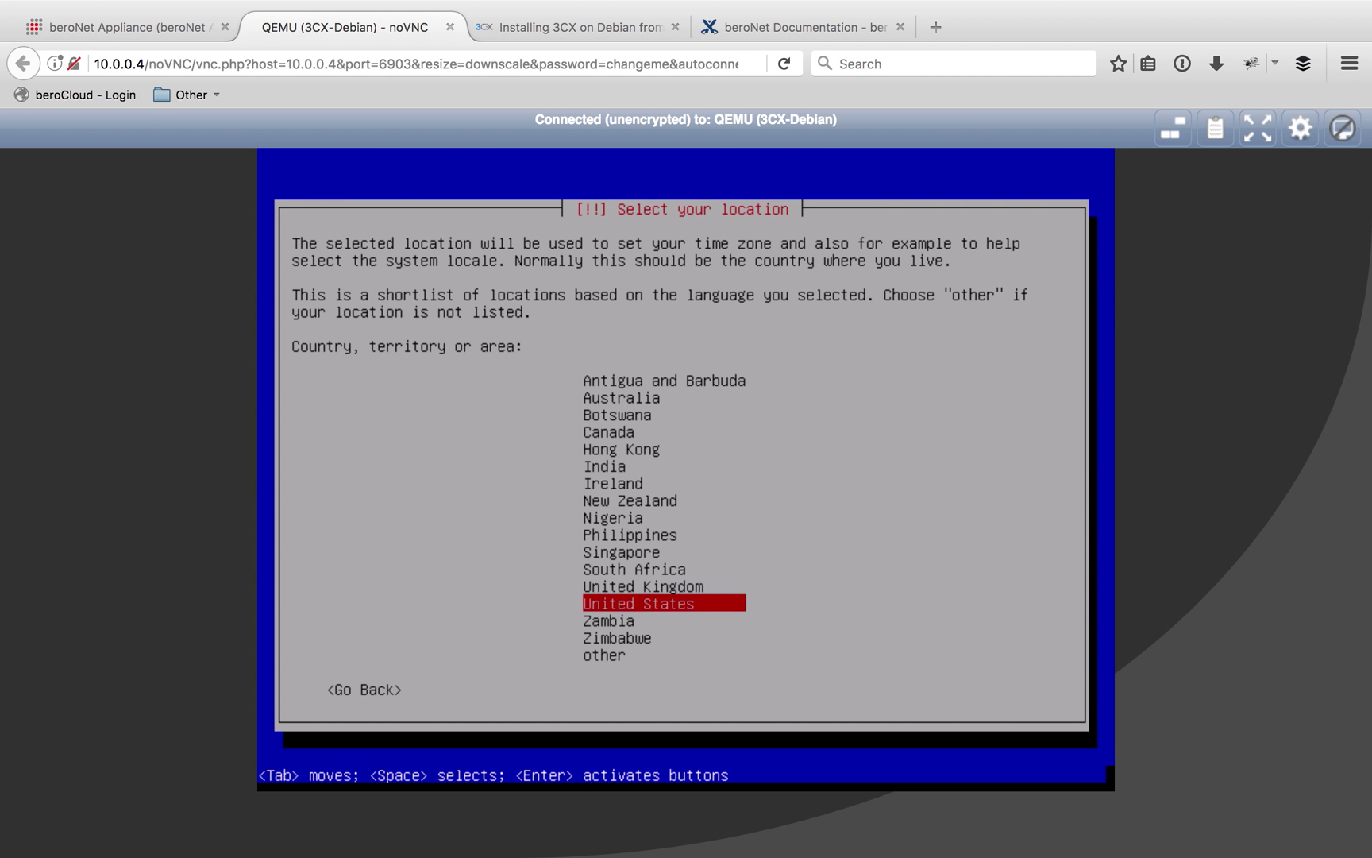
key("Down")
key("Down")
key("Down")
key("Return")
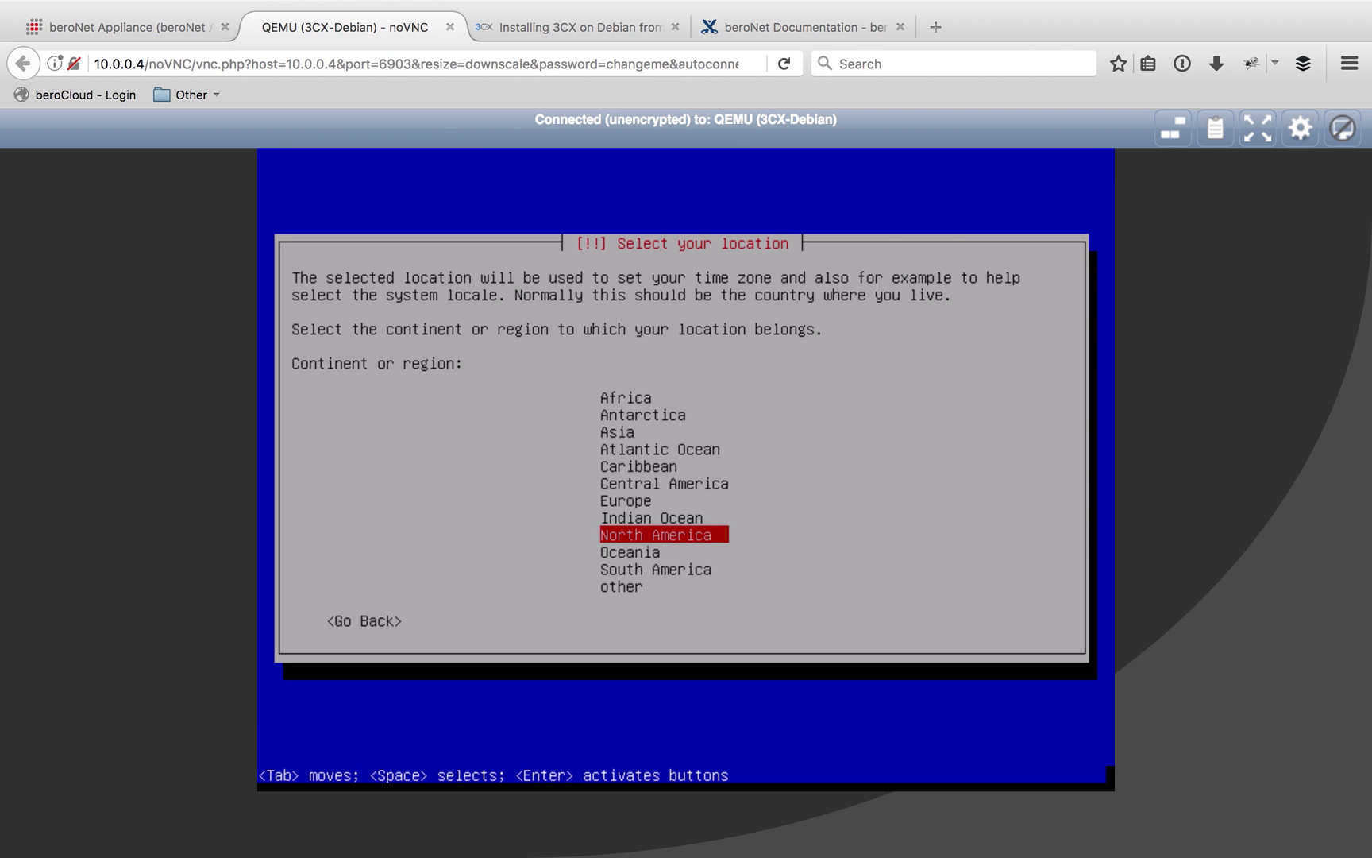
key("Up")
key("Up")
key("Up")
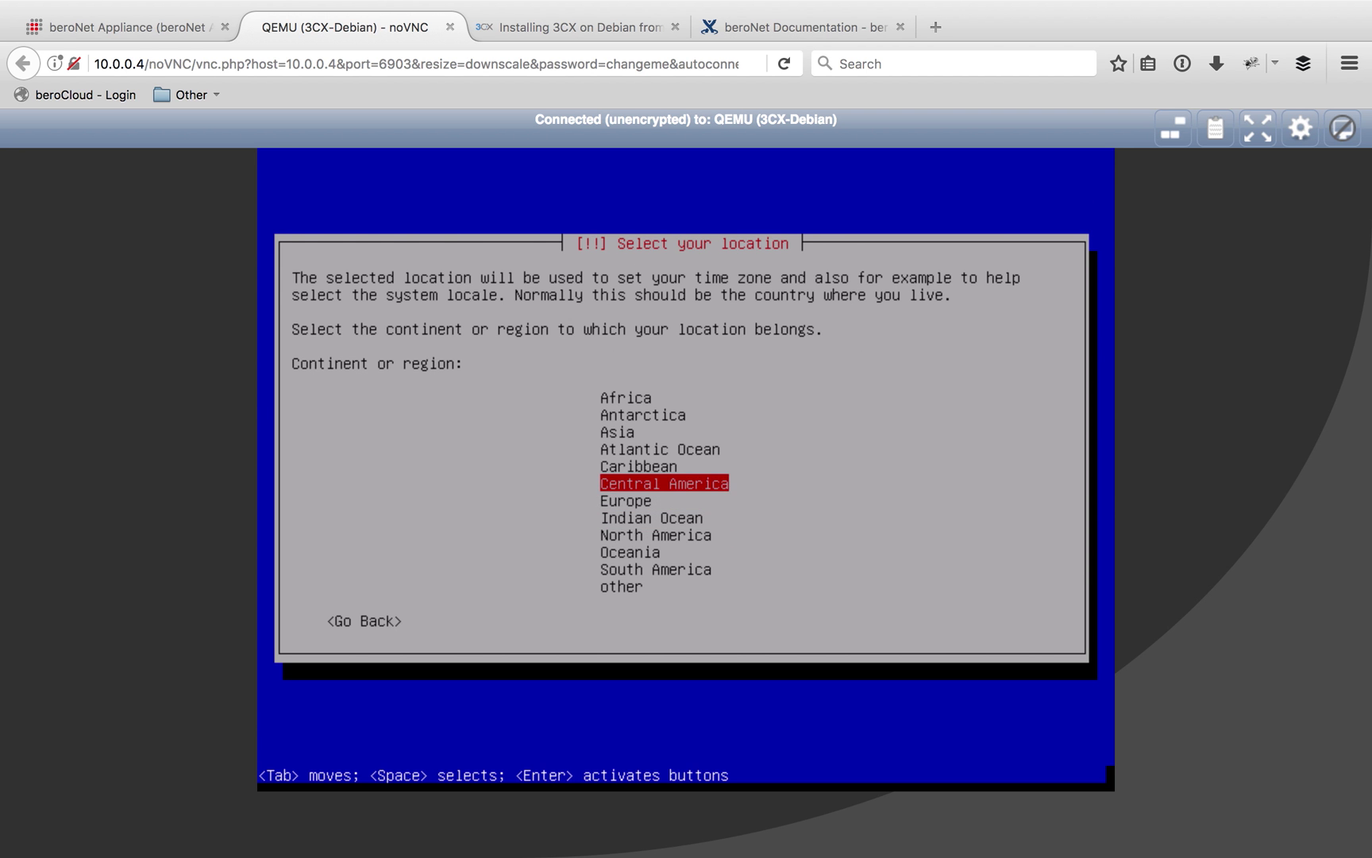
key("Down")
key("Down")
key("Down")
key("Down")
key("Up")
key("Up")
key("Up")
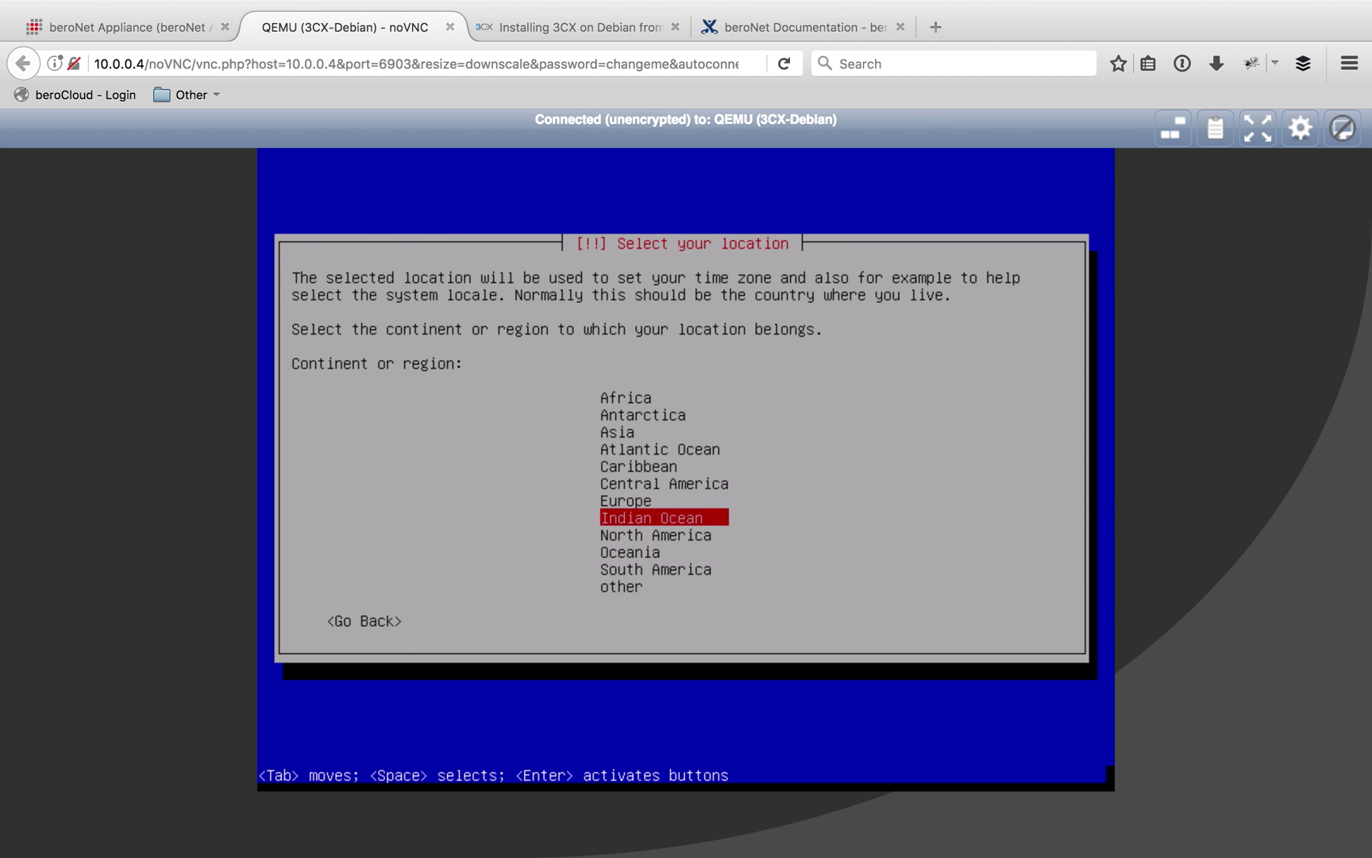
key("Return")
key("Down")
key("Down")
key("Down")
key("Down")
key("Down")
key("Down")
key("Down")
key("Down")
key("Down")
key("Down")
key("Down")
key("Down")
key("Down")
key("Down")
key("Down")
key("Down")
key("Down")
key("Down")
key("Return")
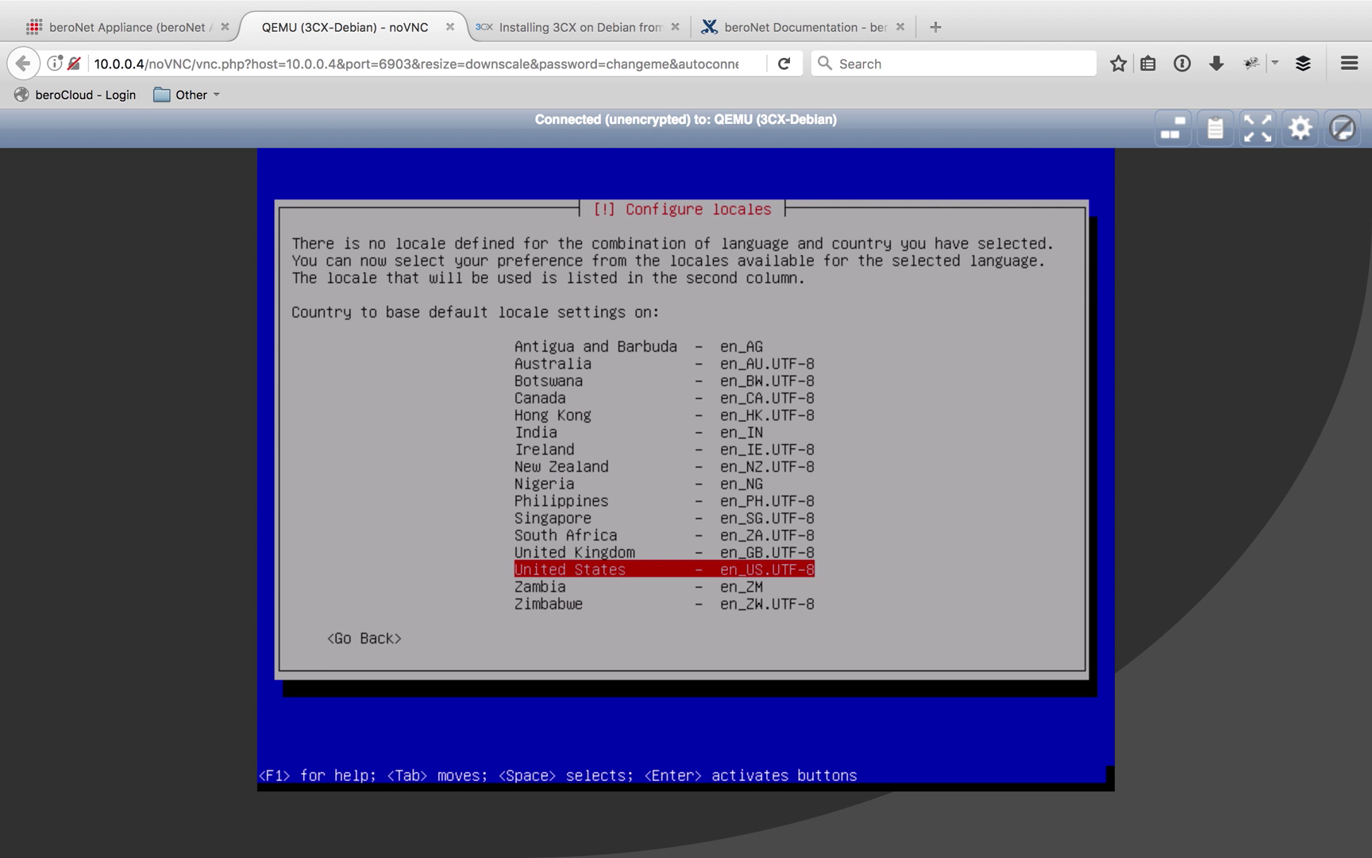
key("Return")
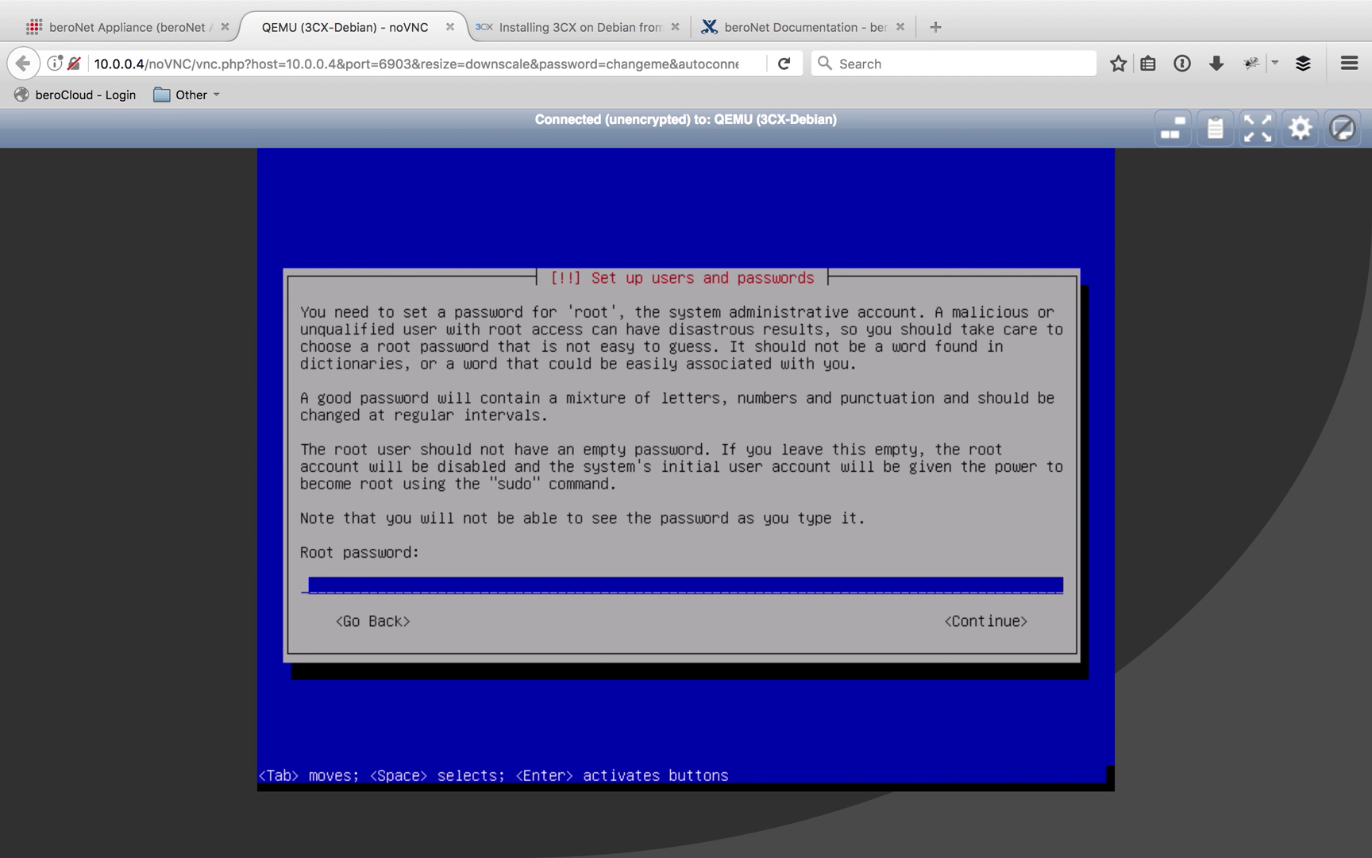
Enter the root password and re-type it in the verification field
type("*******")
key("Tab")
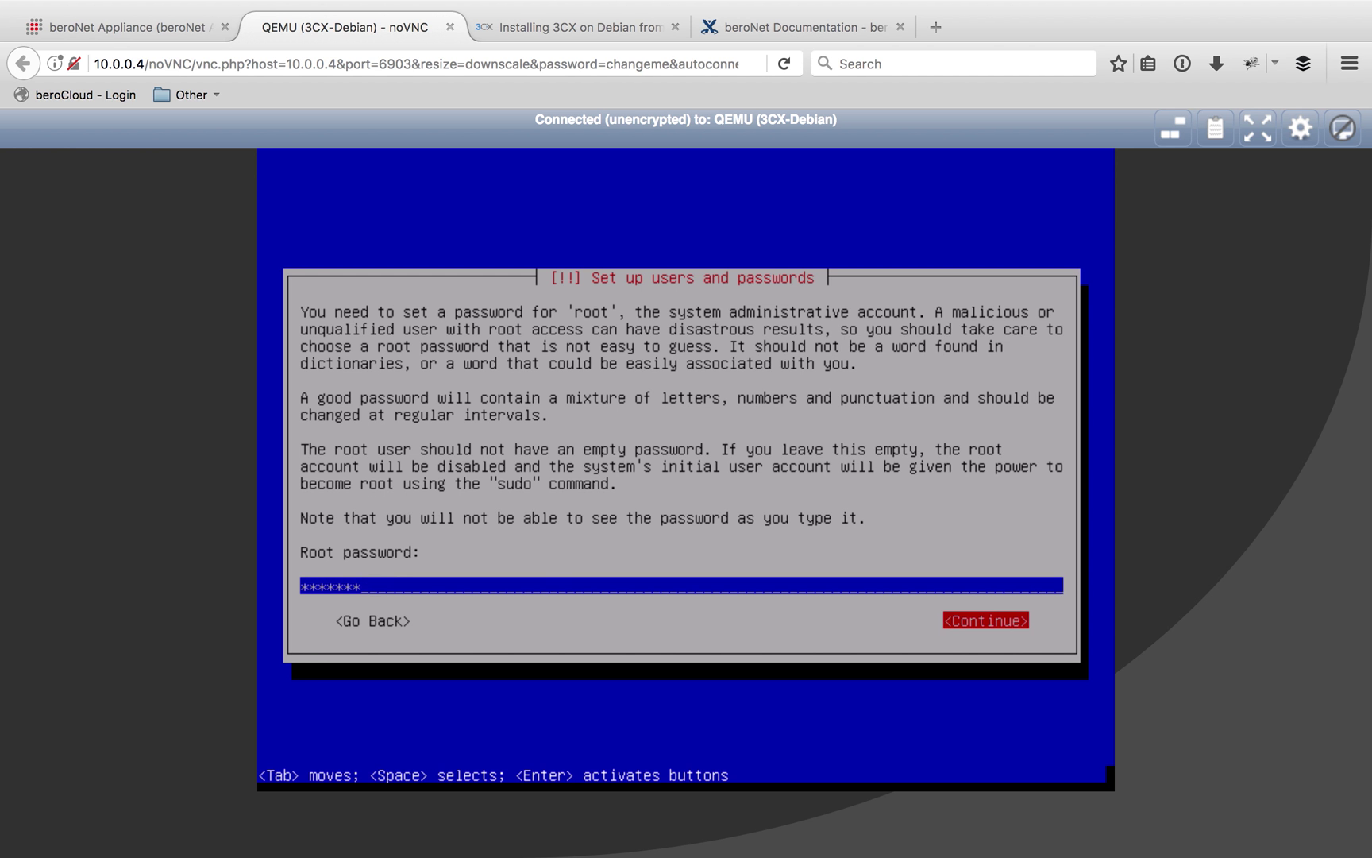
key("Return")
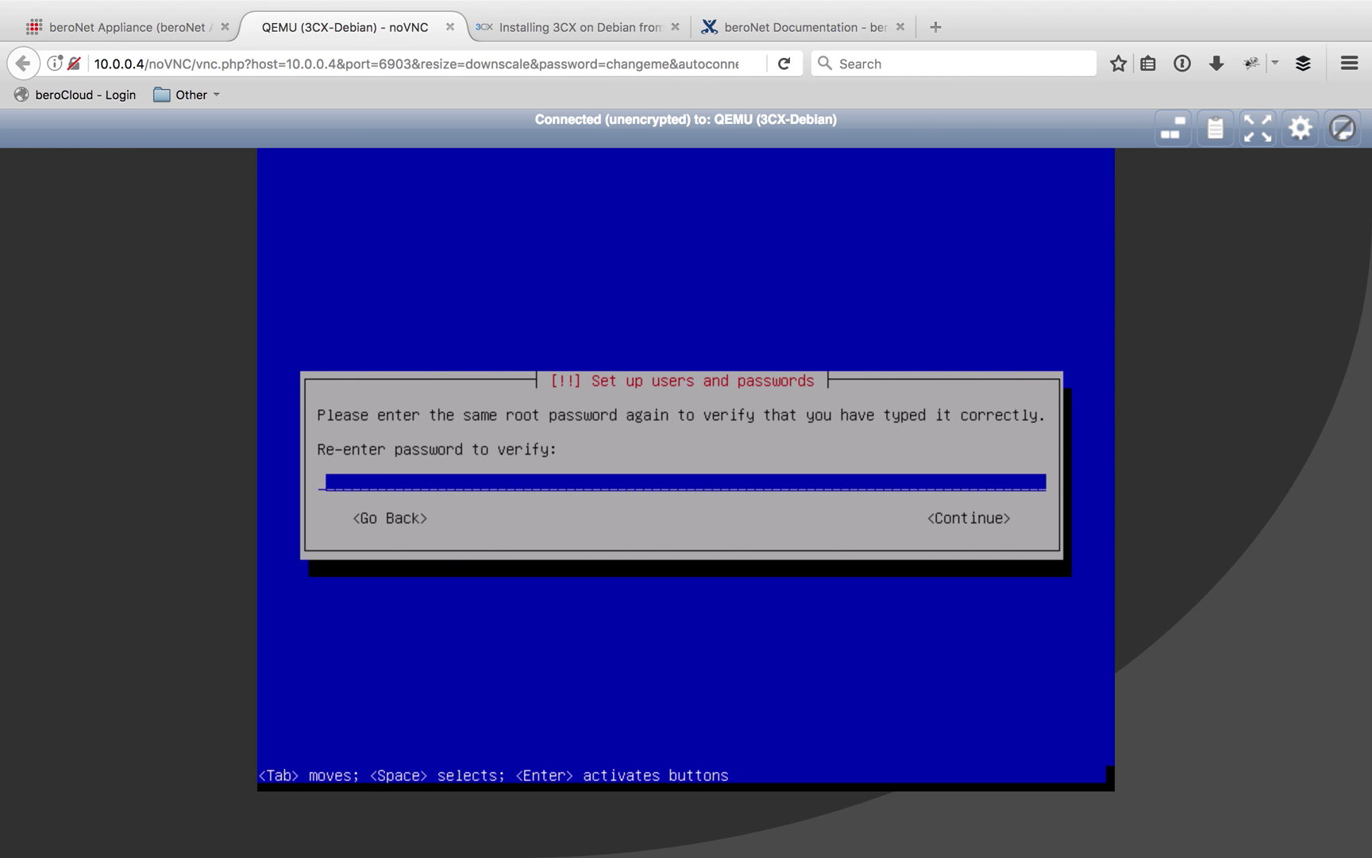
type("*******")
Confirm the root password, accept Berlin as time zone, and choose the partitioning method
key("Return")
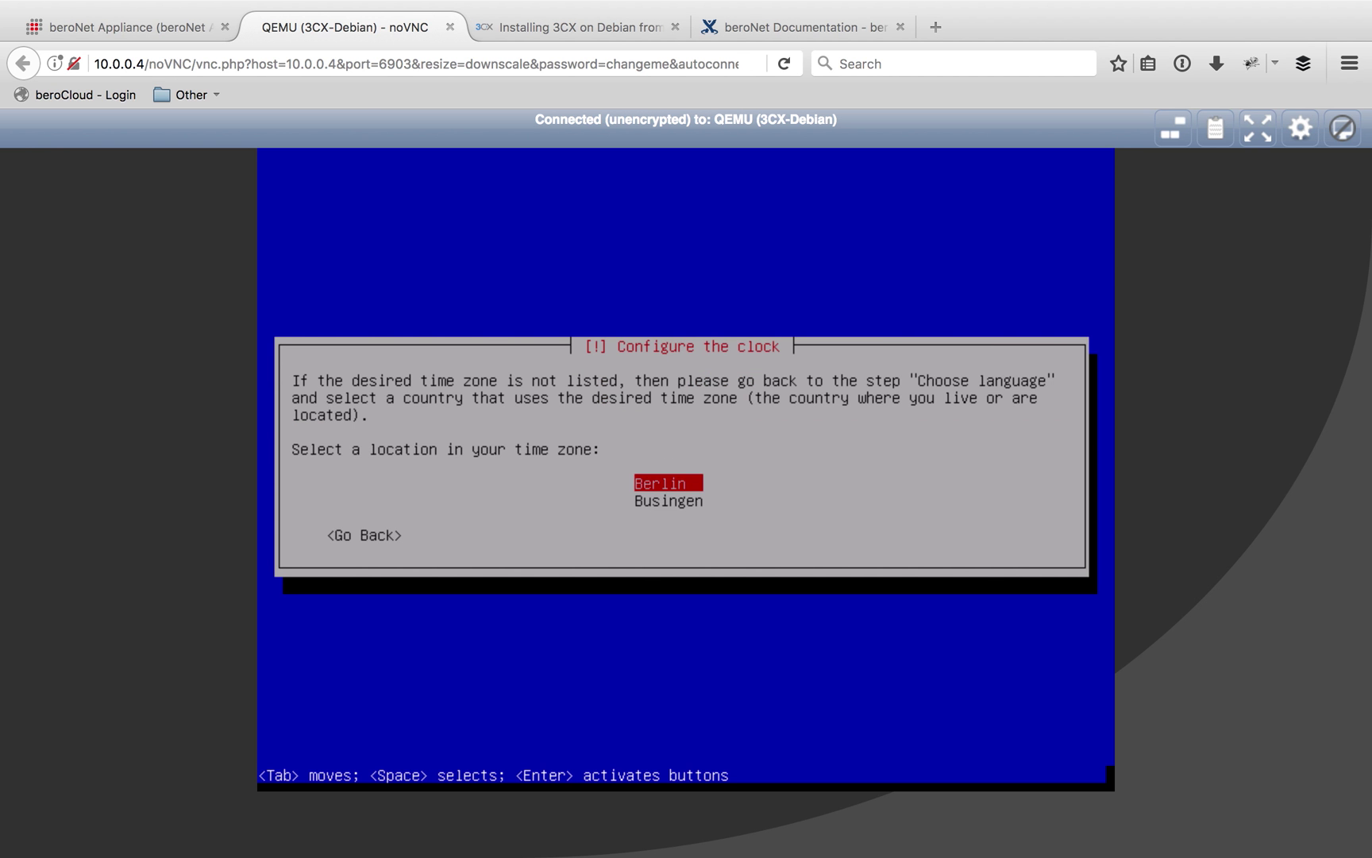
key("Return")
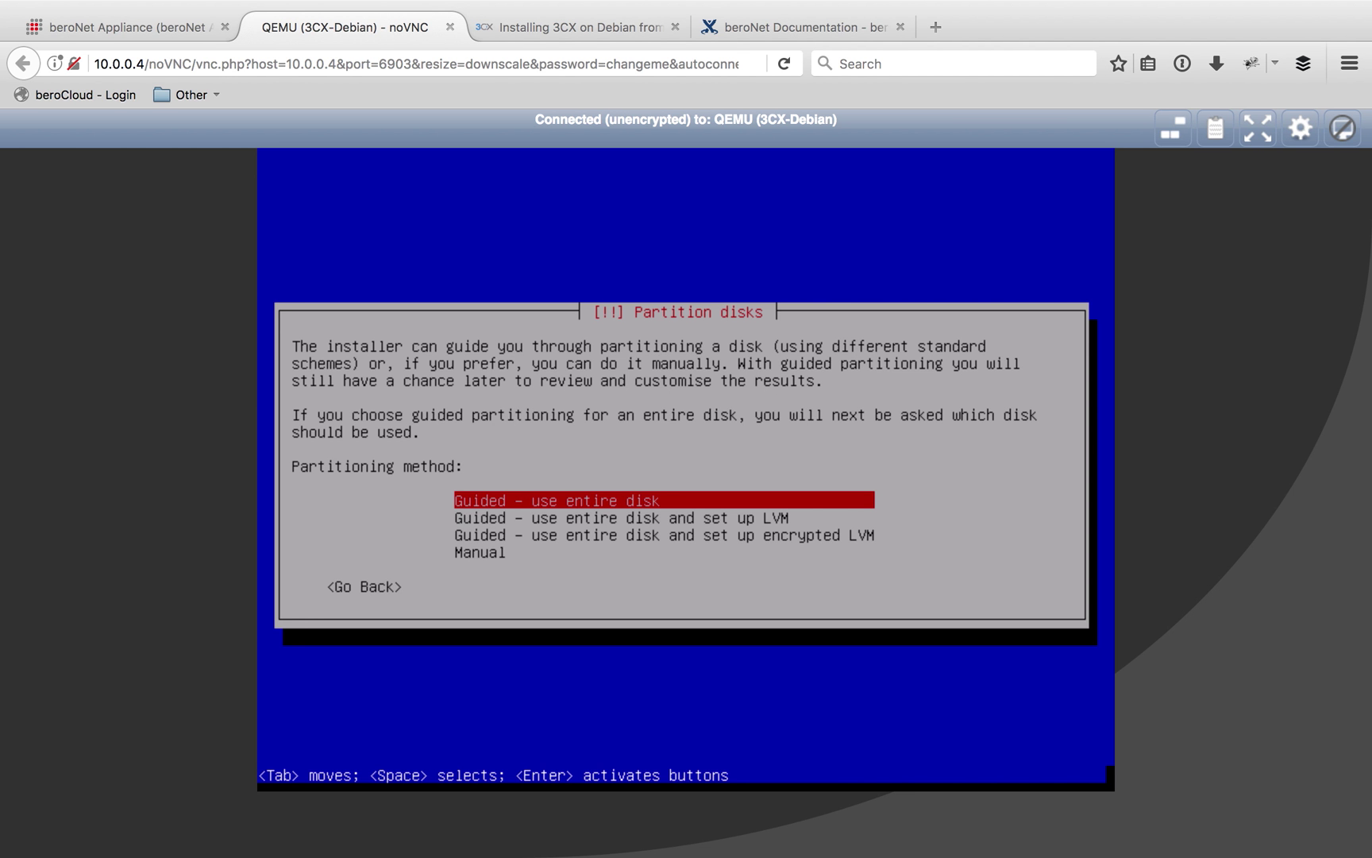
key("Down")
key("Down")
key("Down")
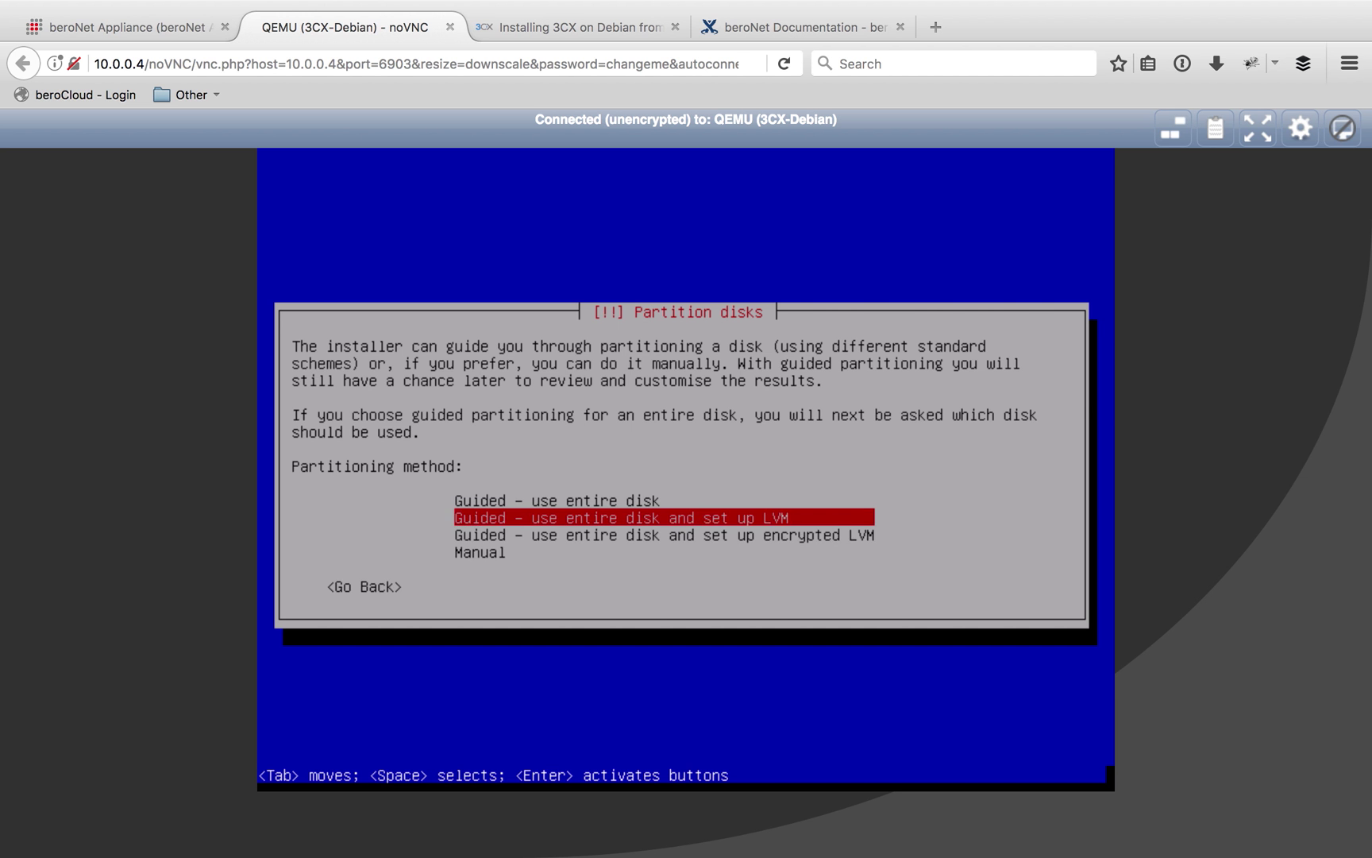
key("Up")
key("Up")
key("Up")
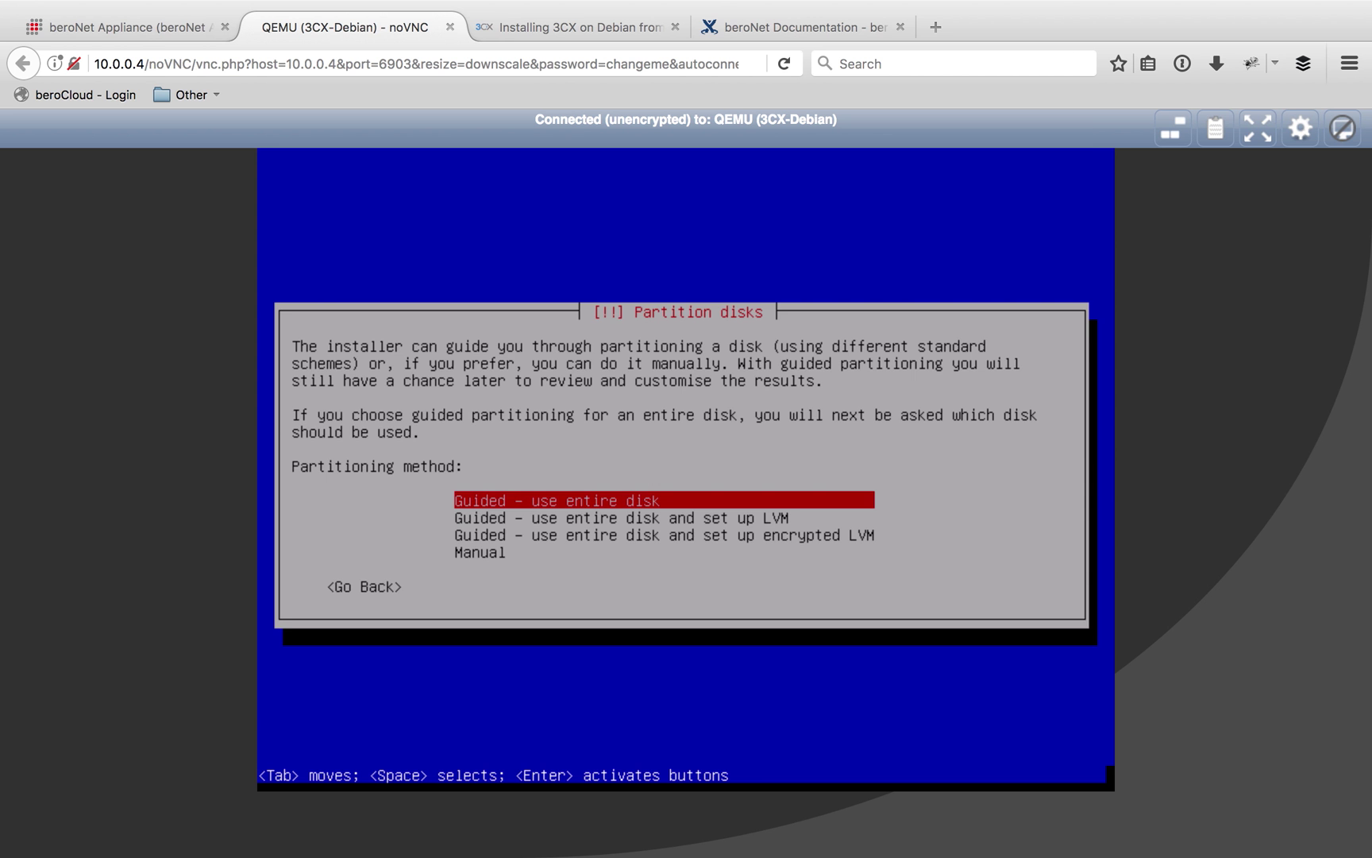
key("Return")
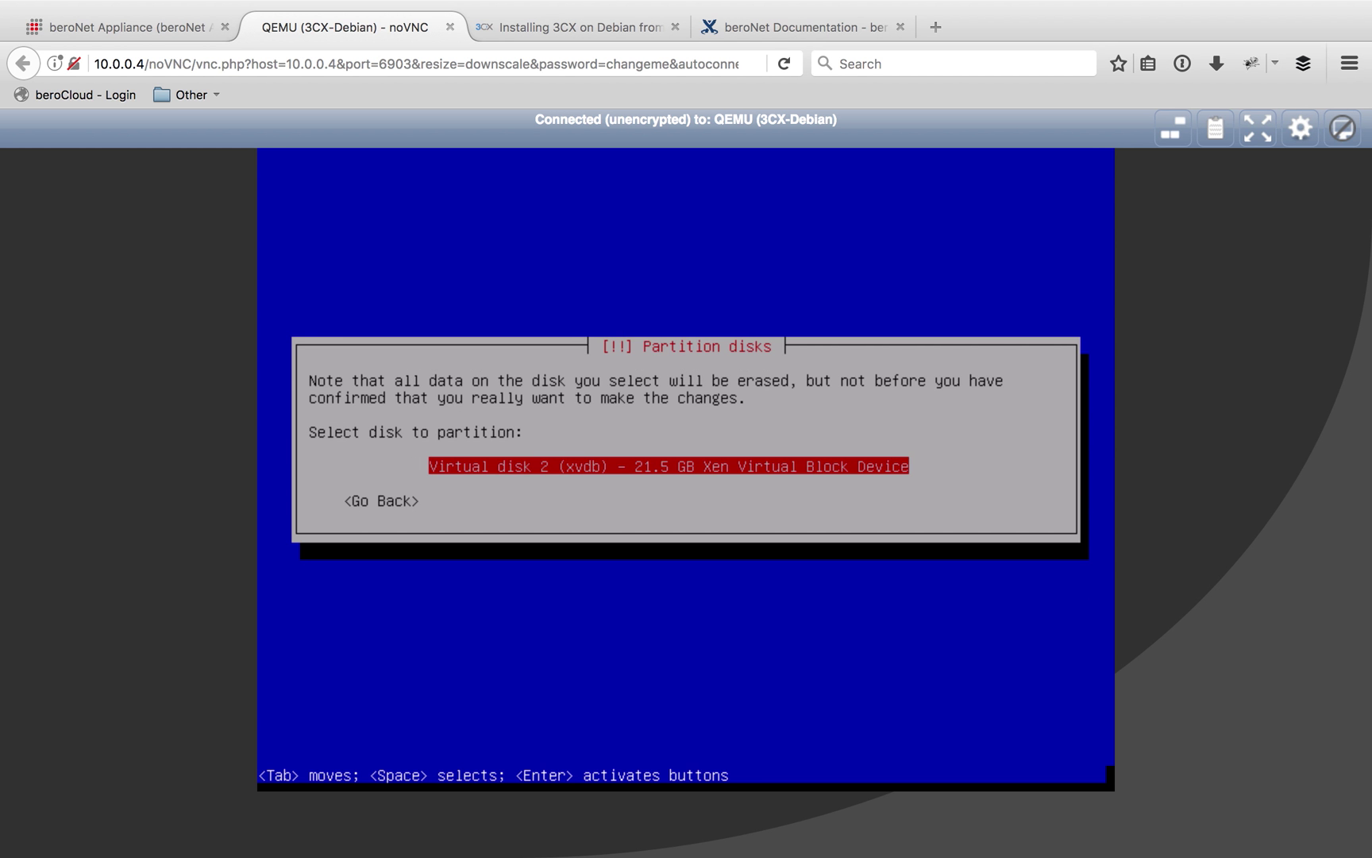
Partition the Xen virtual disk with all files in one partition and write changes to disk
key("Return")
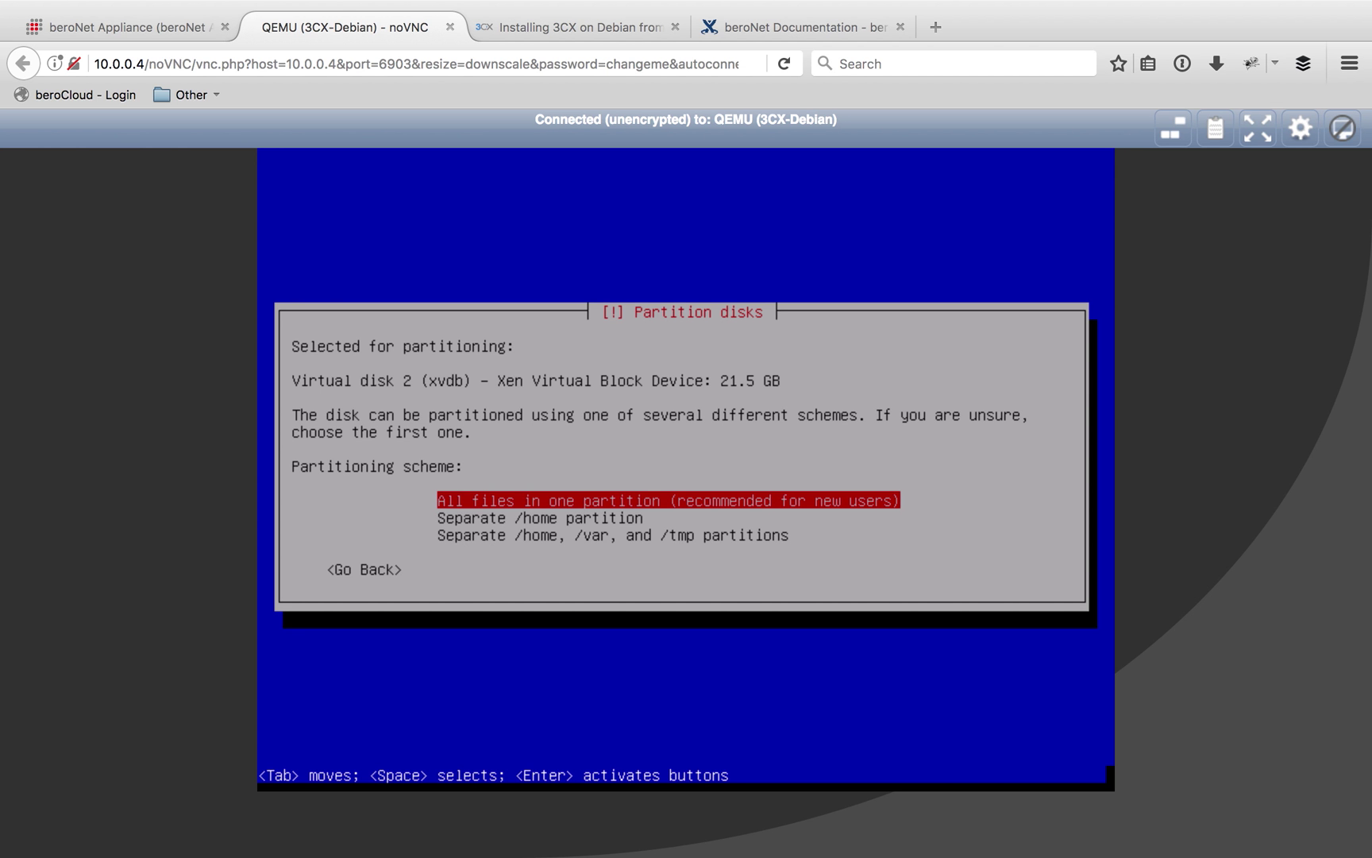
key("Down")
key("Down")
key("Up")
key("Up")
key("Return")
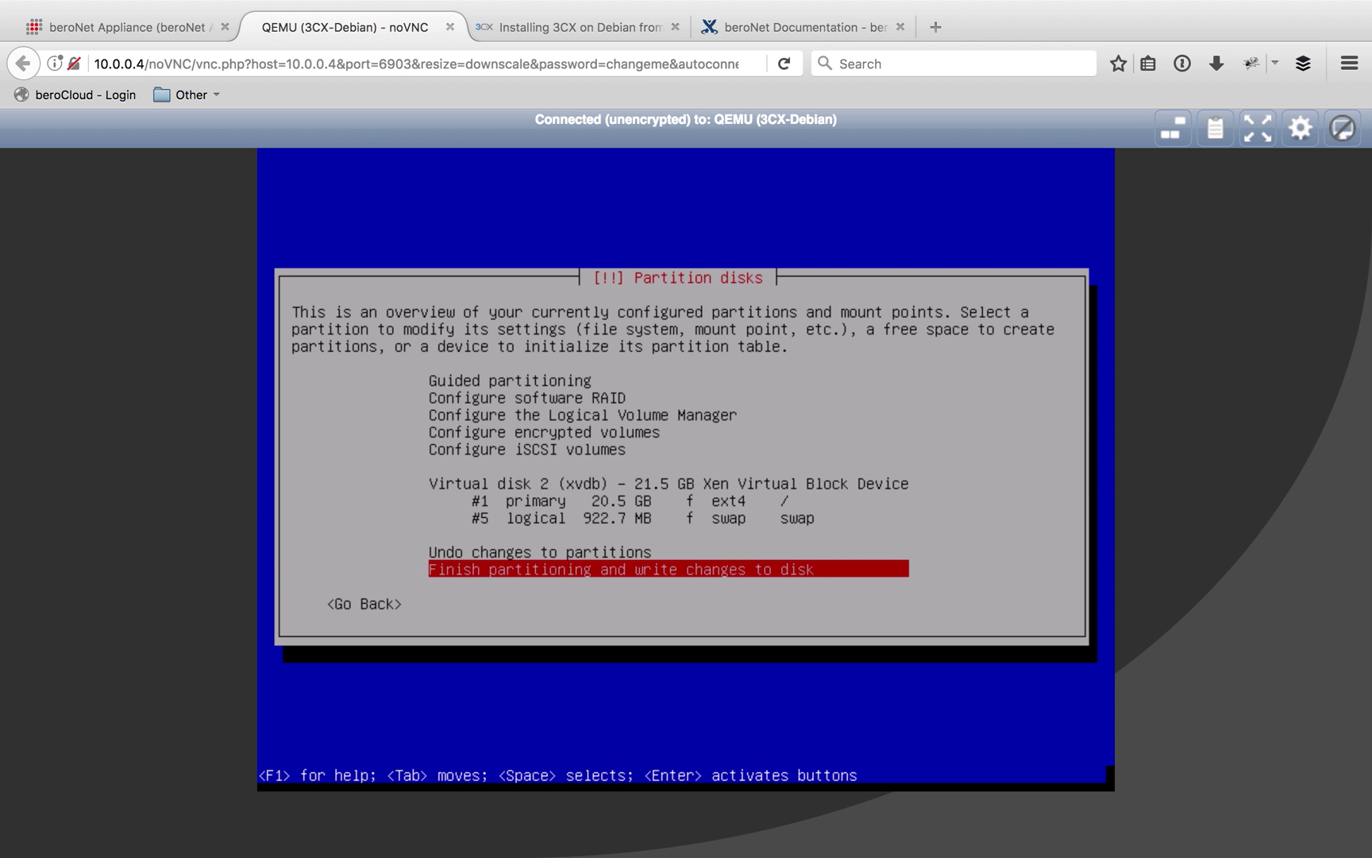
key("Return")
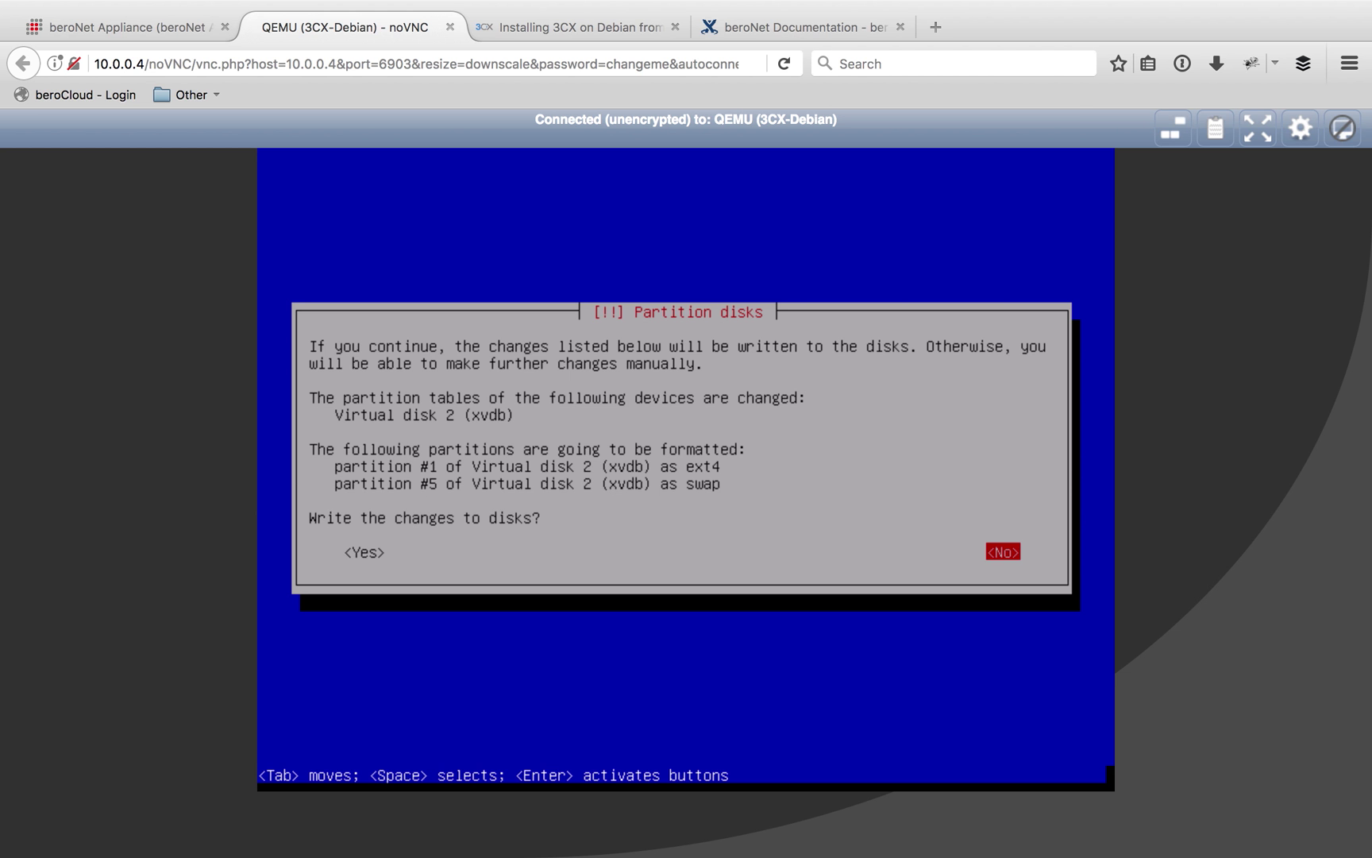
key("Tab")
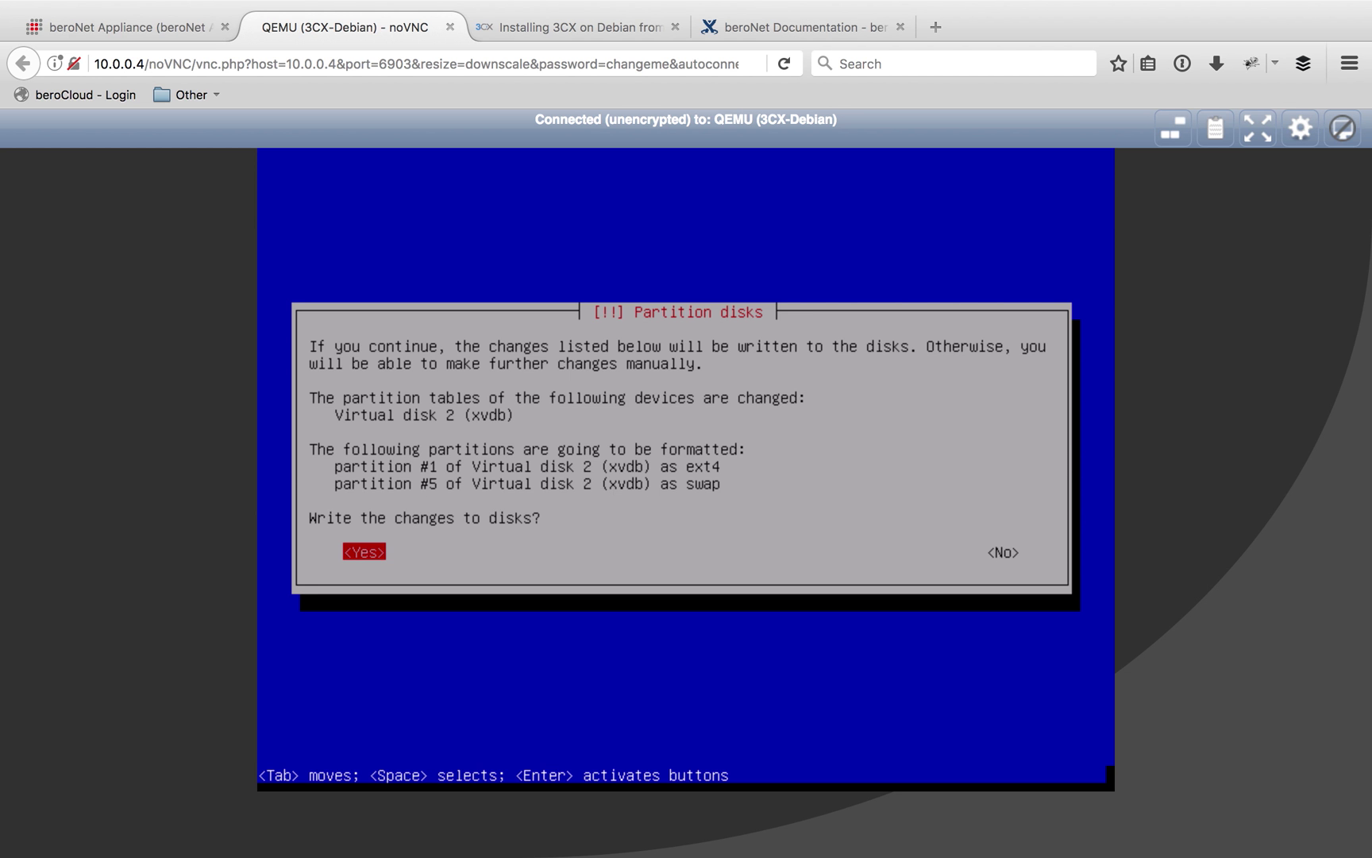
key("Return")
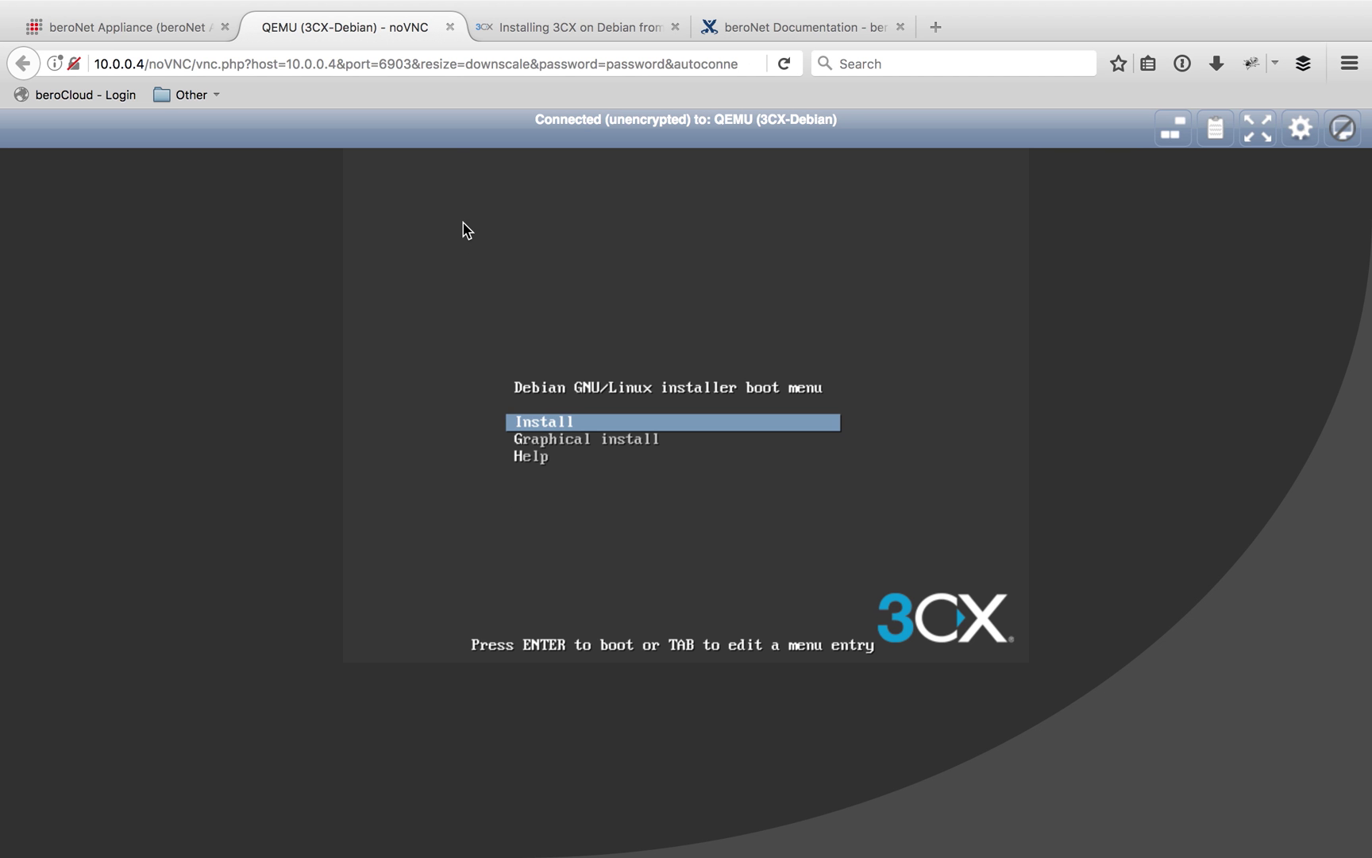
Power off the 3CX-Debian VM, switch its boot device to c (disk), save, and start it again
left_click(183, 31)
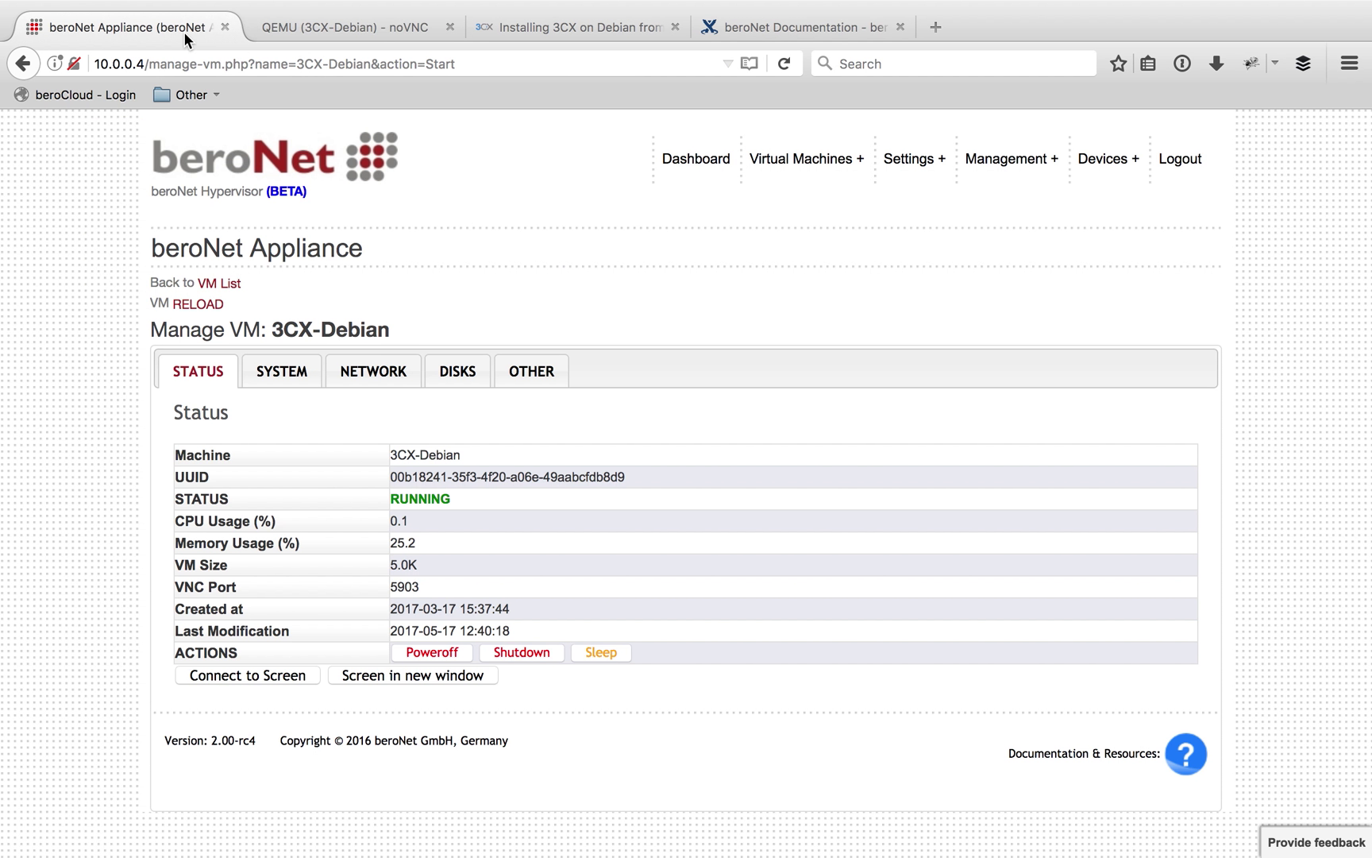
left_click(417, 651)
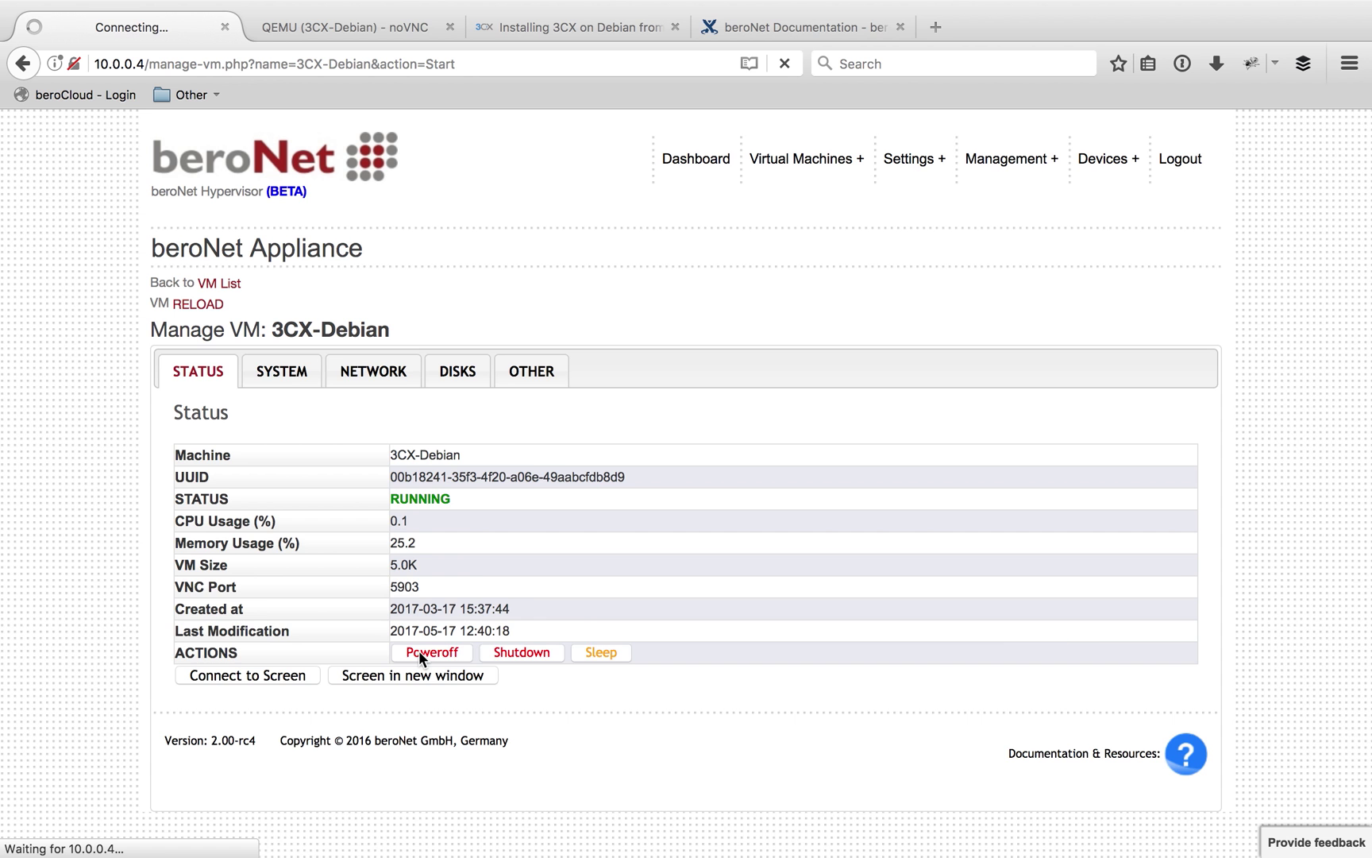
left_click(286, 375)
left_click(432, 502)
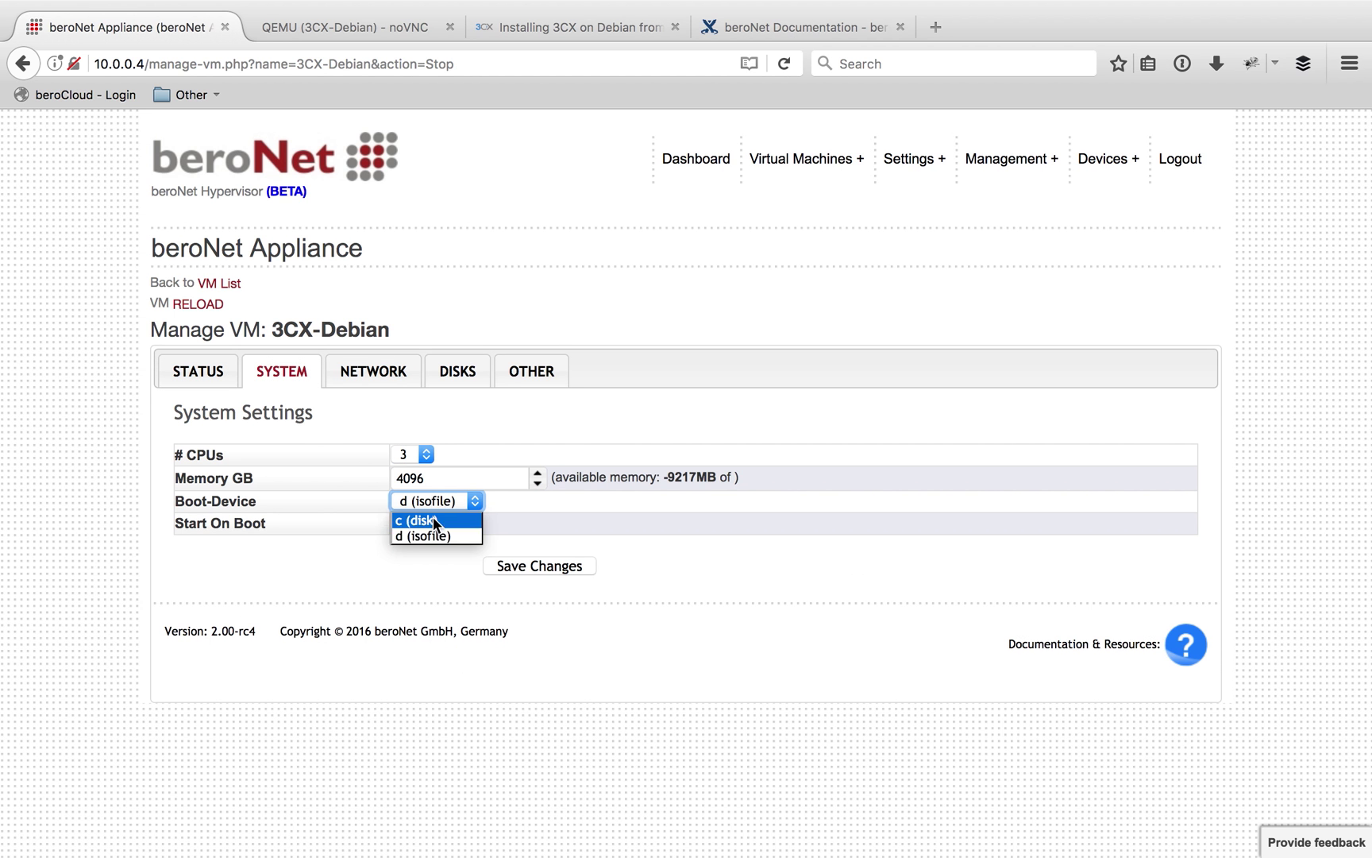
left_click(434, 520)
left_click(557, 564)
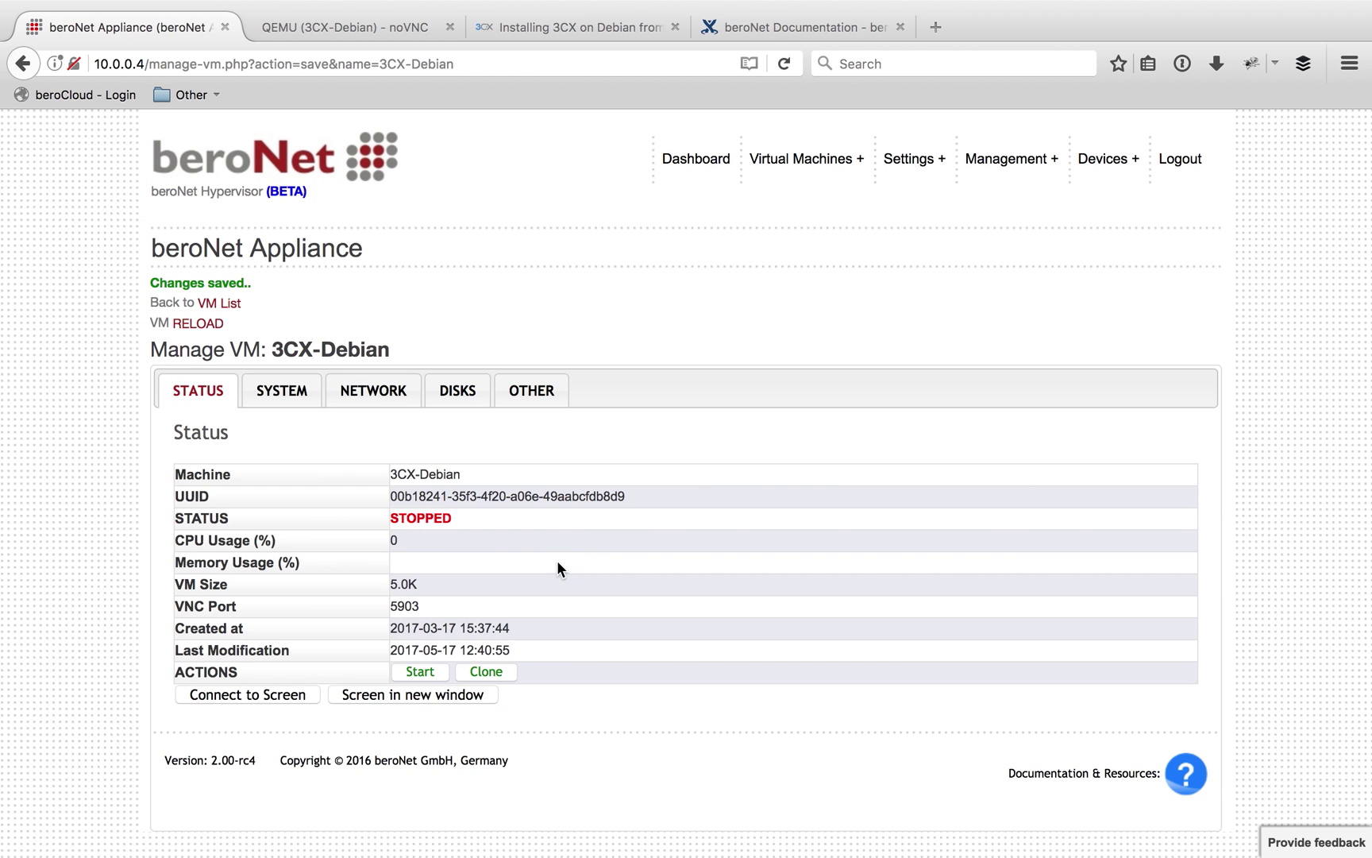
left_click(415, 671)
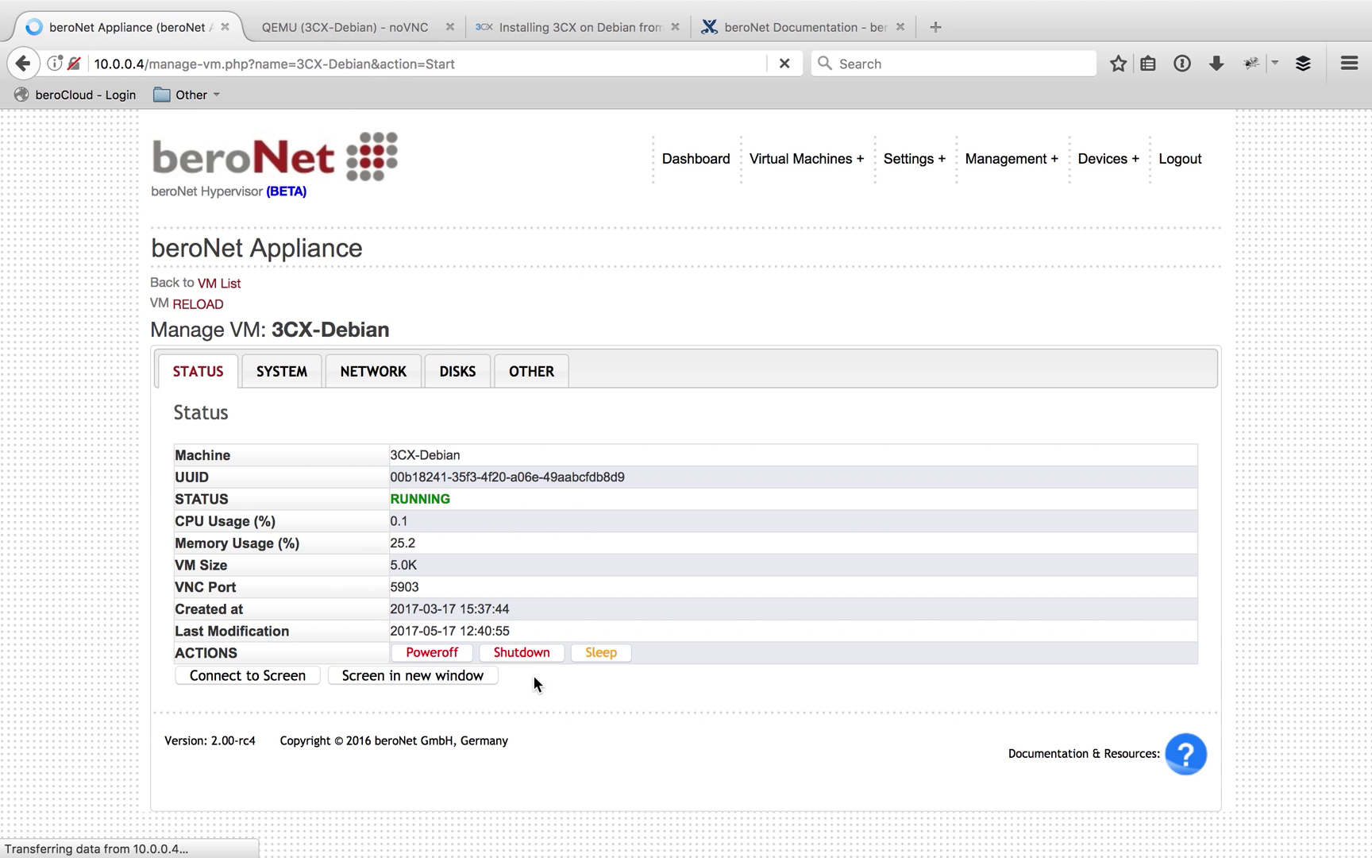
Reconnect the VM console, choose option 1 for web-browser configuration, and enter 10.0.0.60:5015 in a new tab
left_click(367, 32)
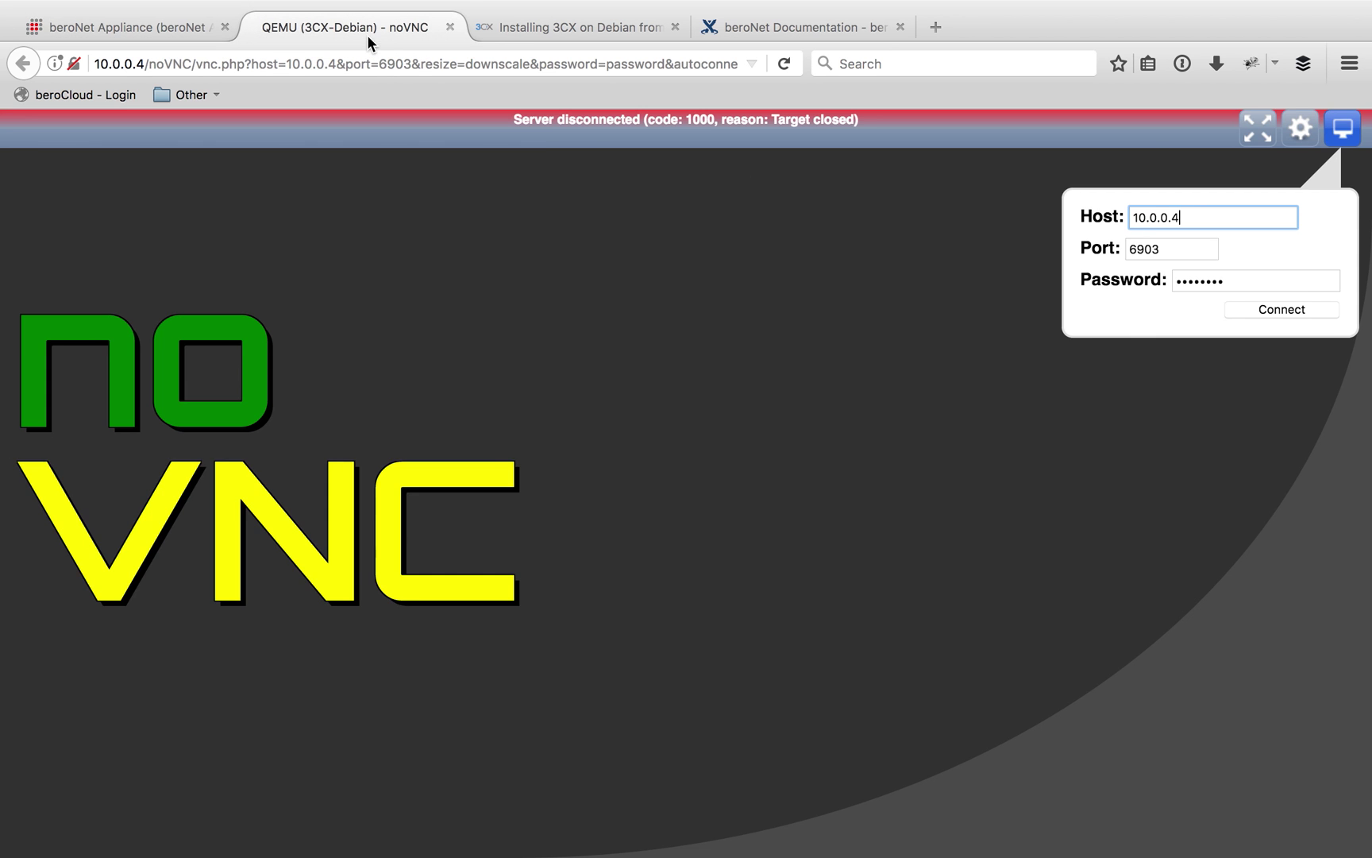
left_click(1300, 306)
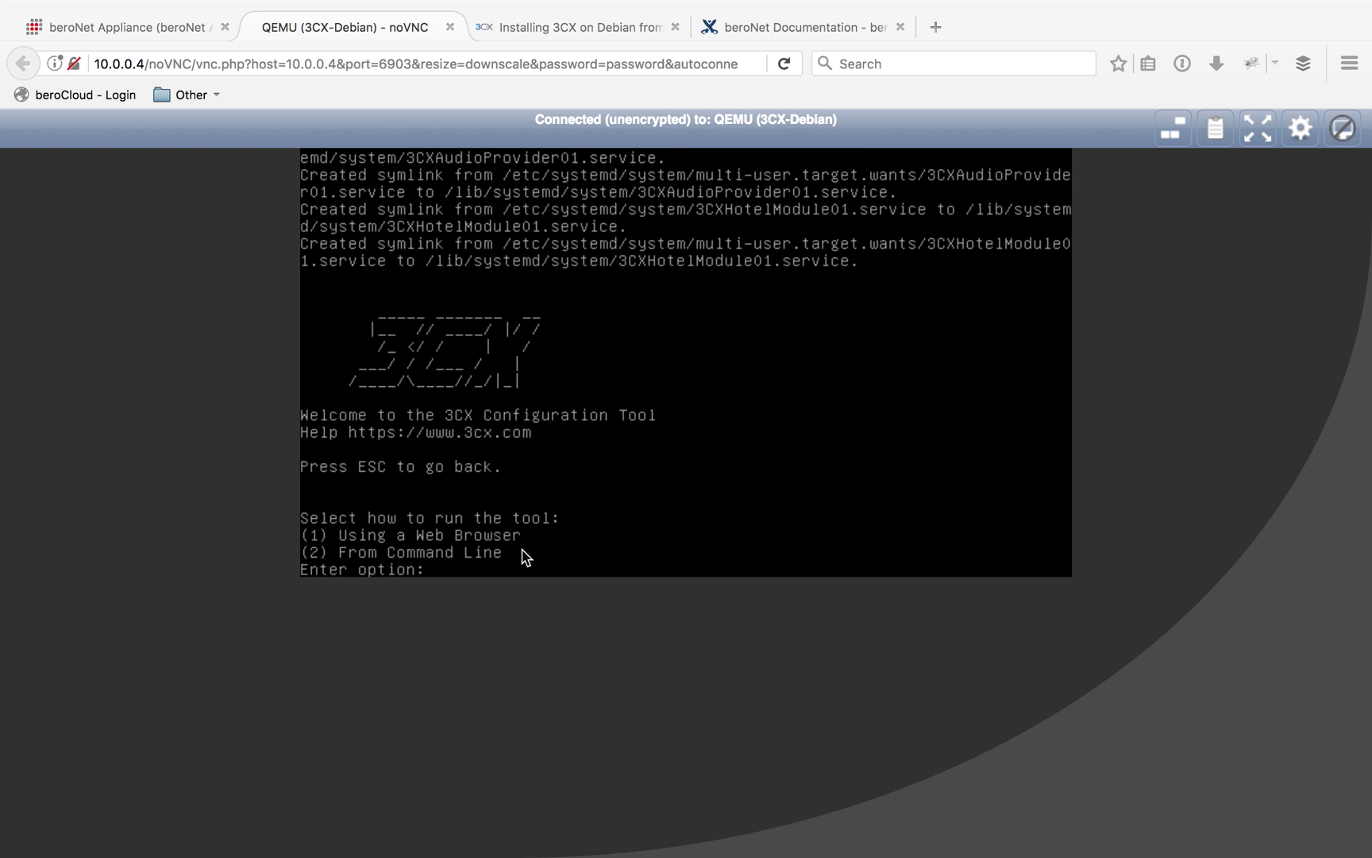
type("1")
key("Return")
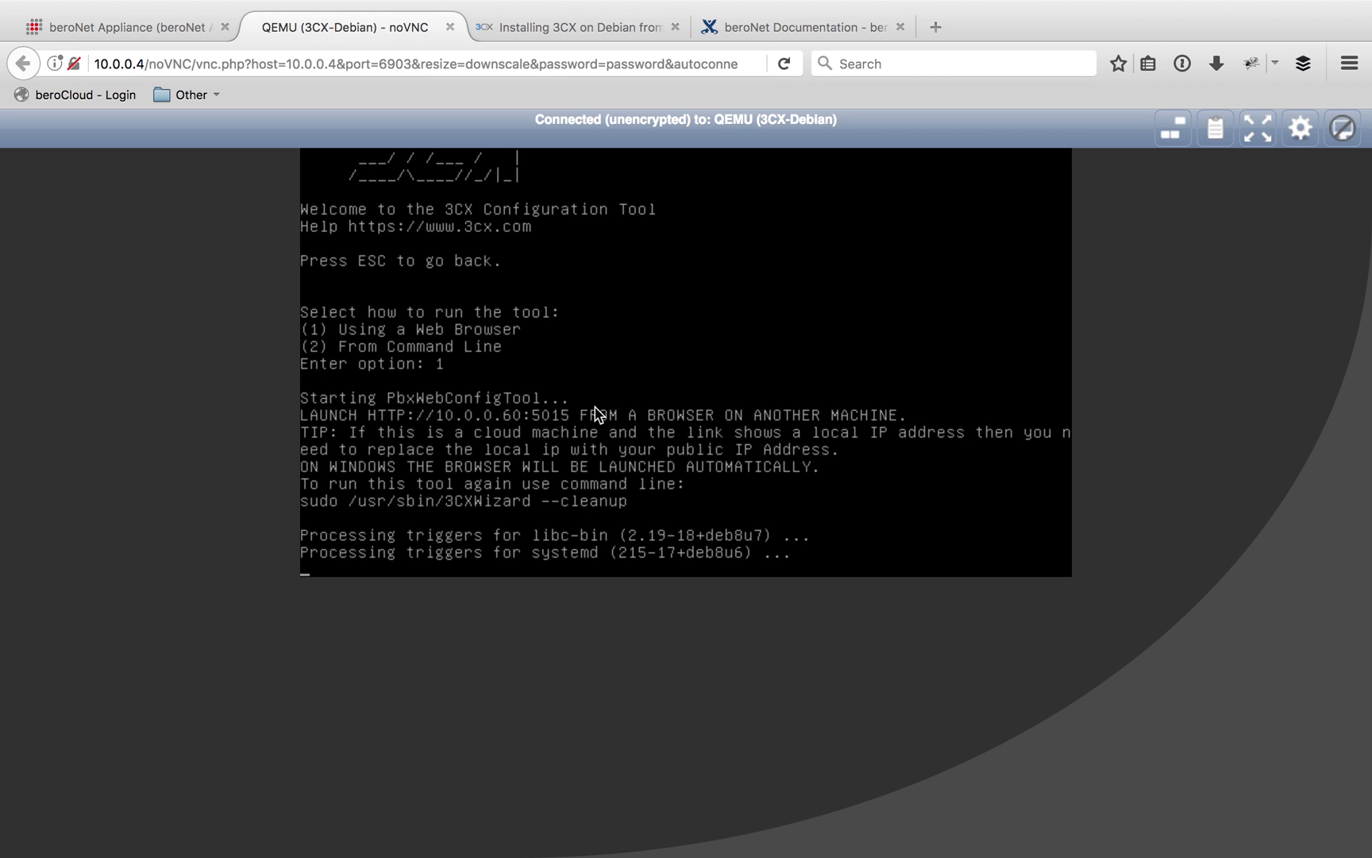
key("super+t")
type("10.0.0.6")
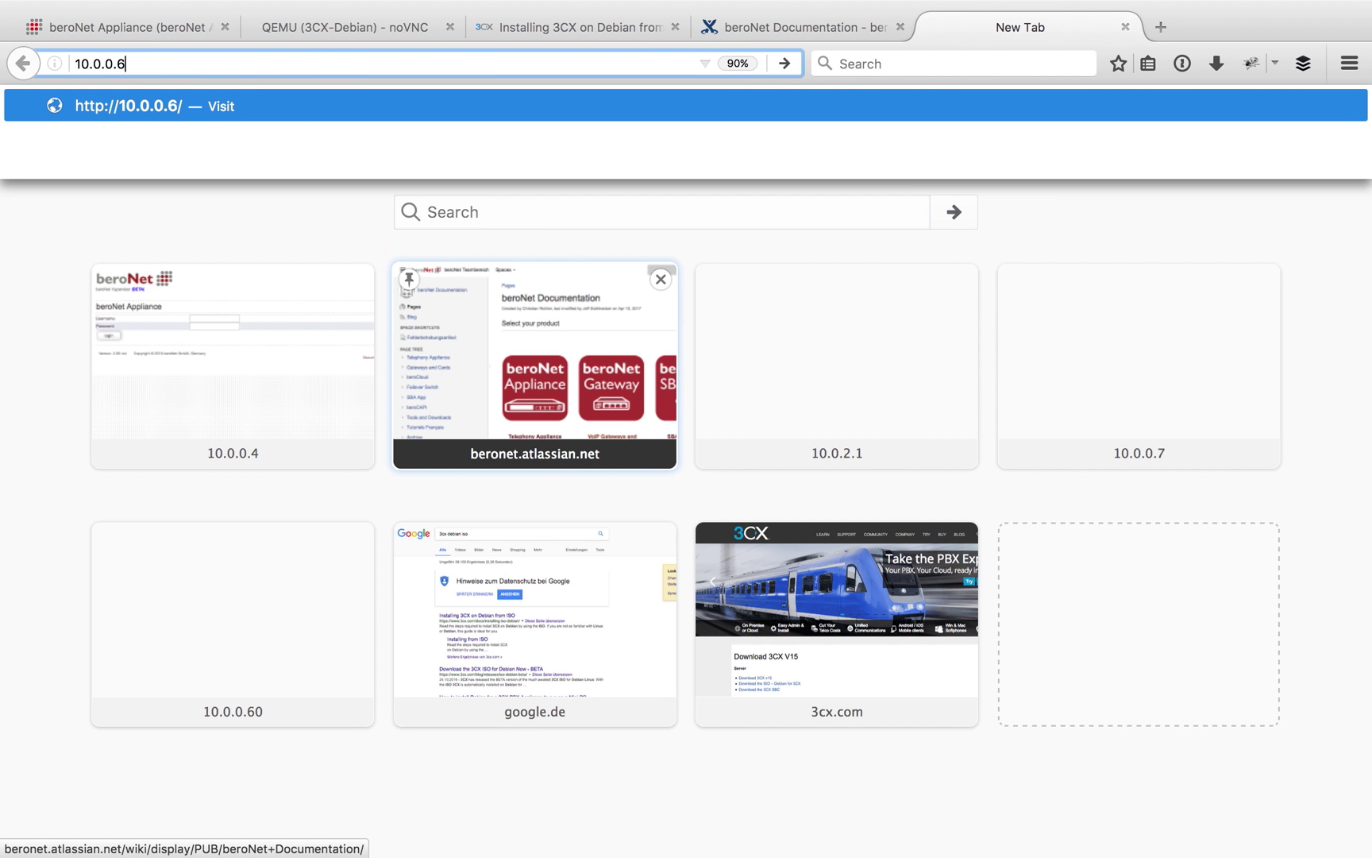
type("0:5015")
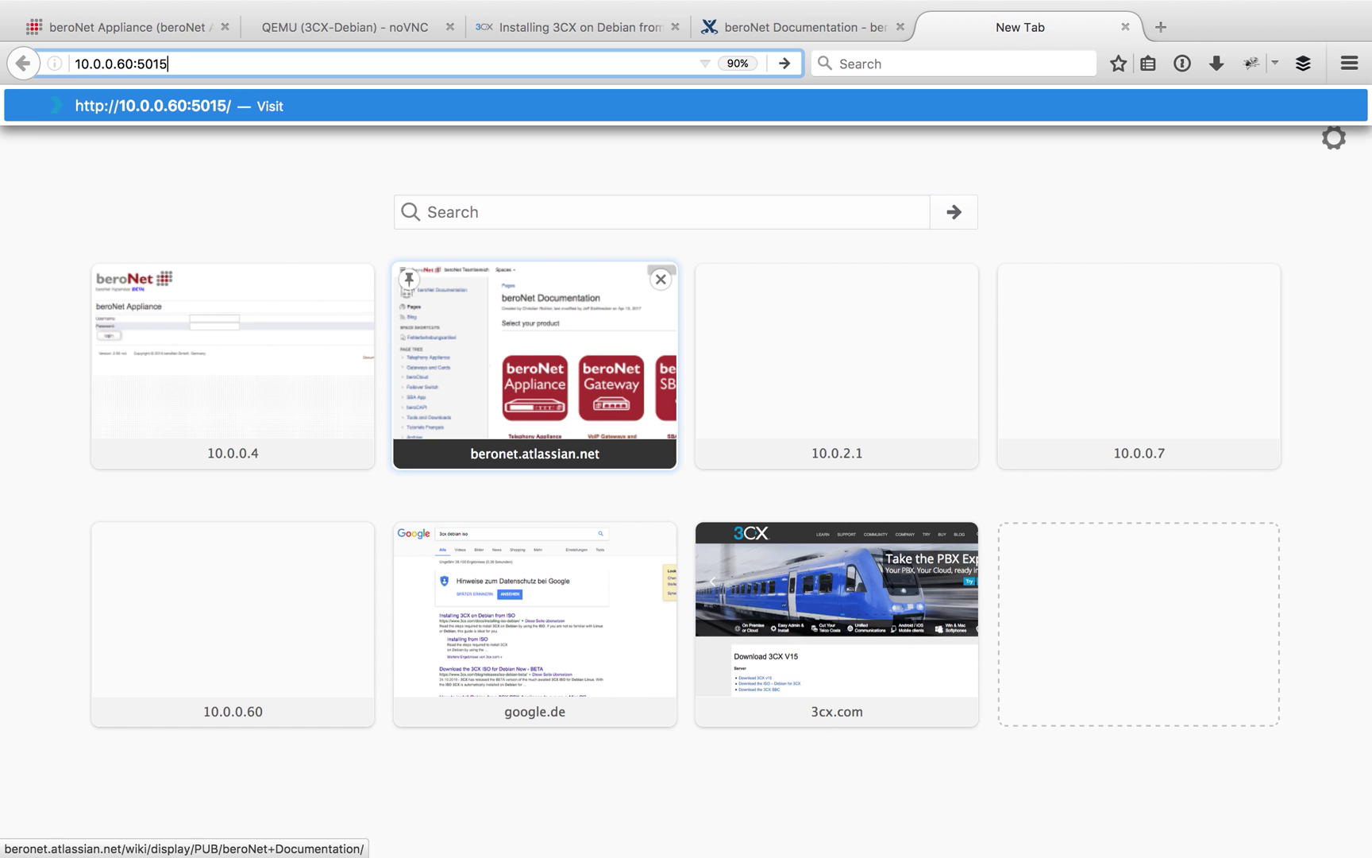
Load the wizard at 10.0.0.60:5015 and continue with 'Create new install of 3CX Phone System'
key("Return")
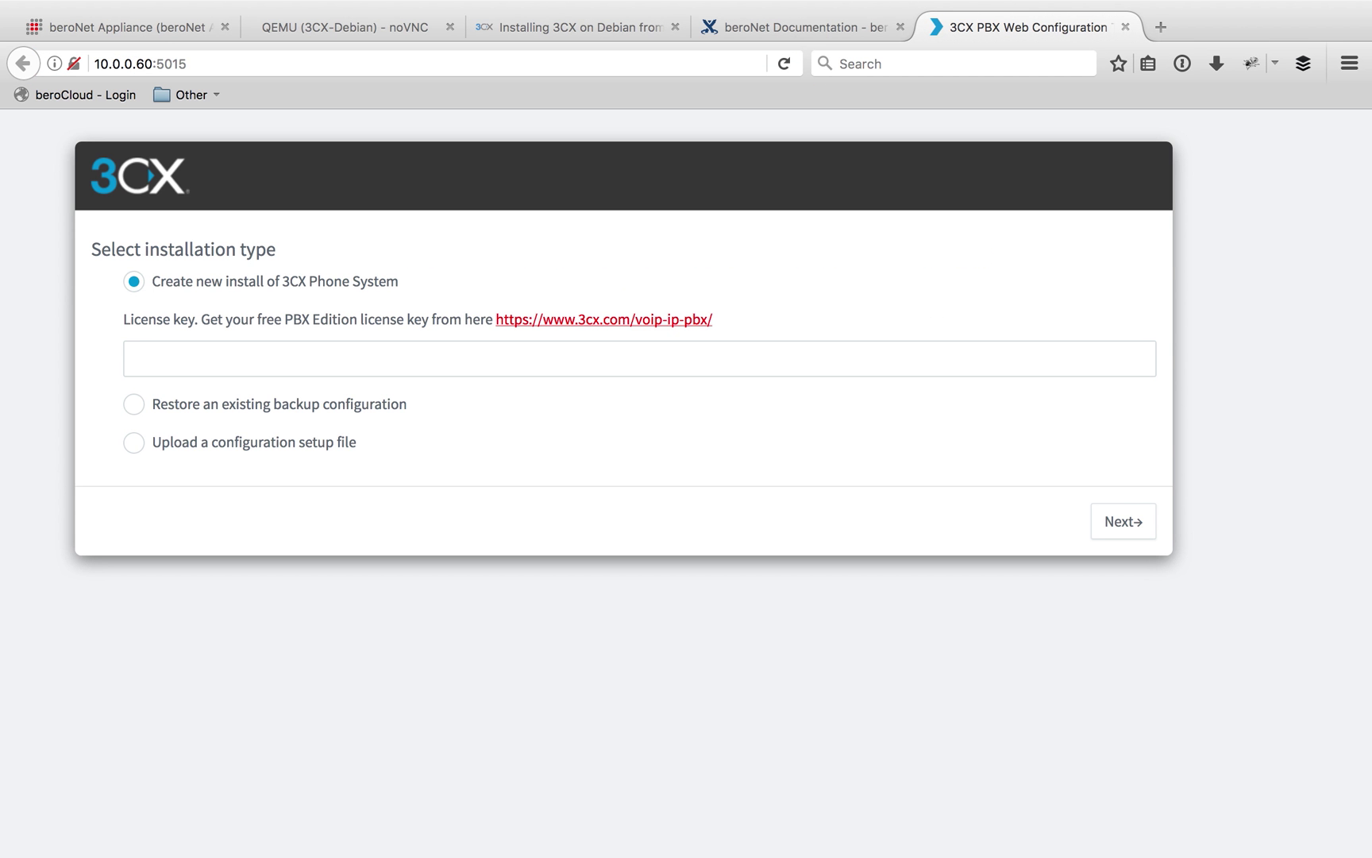
left_click(185, 354)
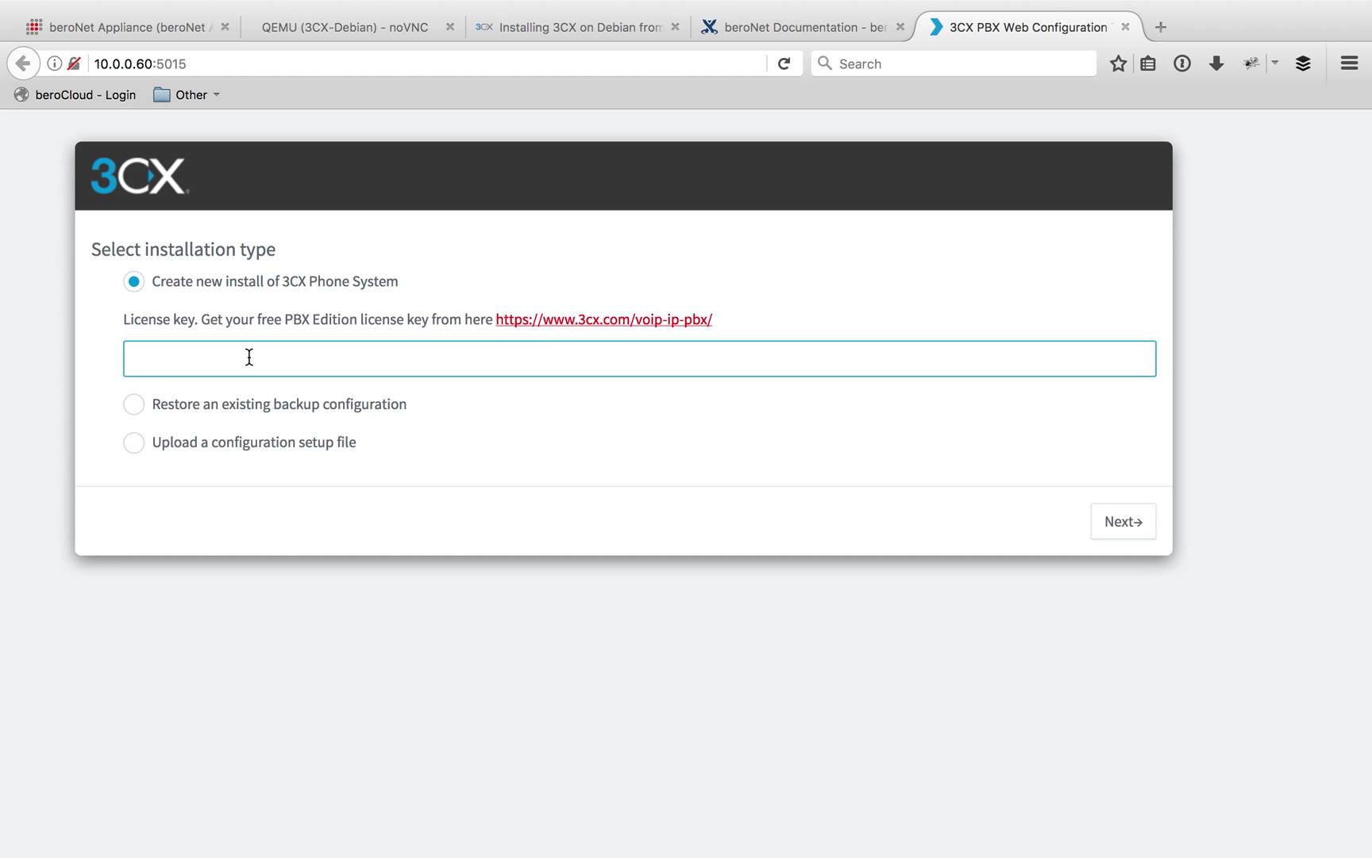
left_click(1147, 521)
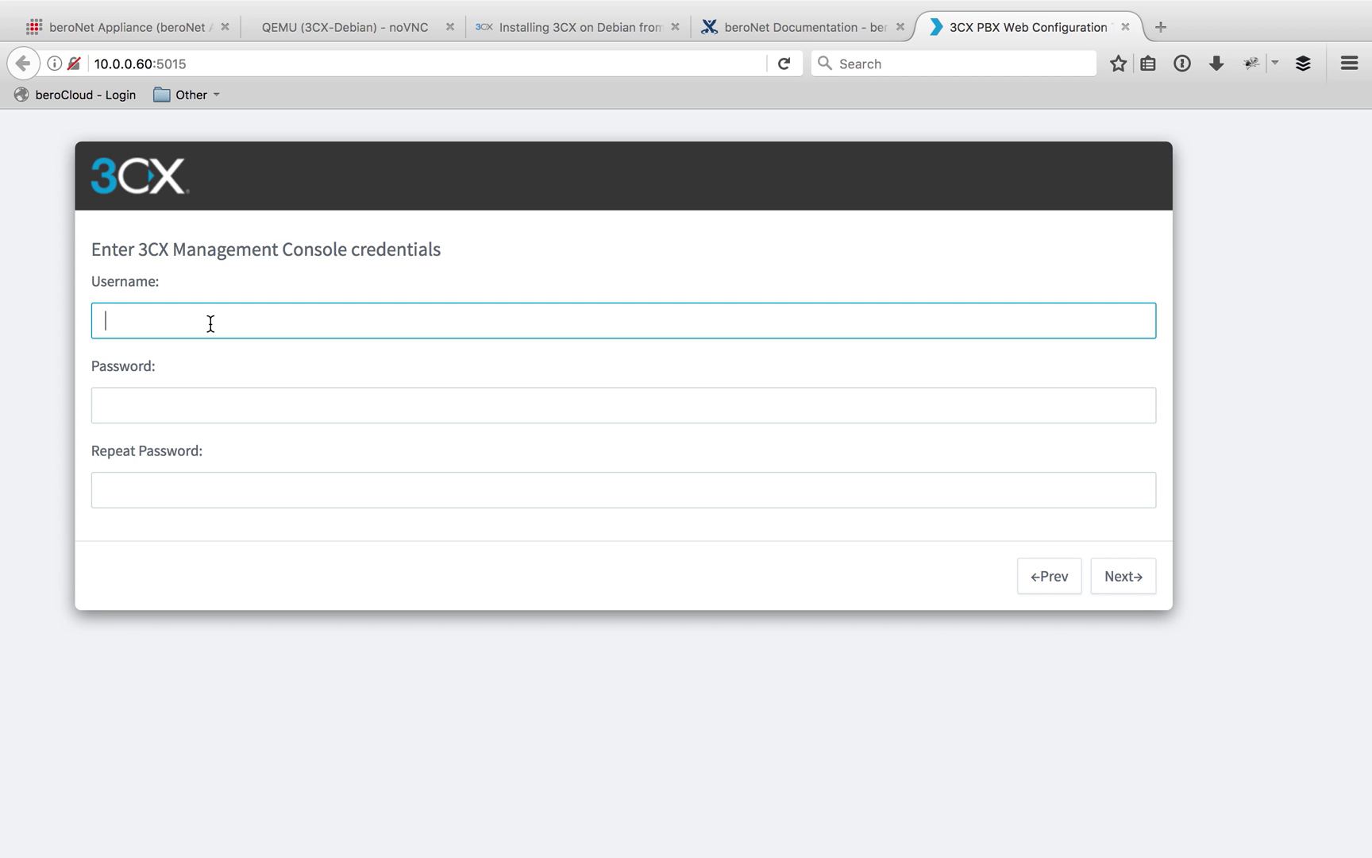
Enter the Management Console username, then type the password in both Password and Repeat Password
type("skywalker")
key("Tab")
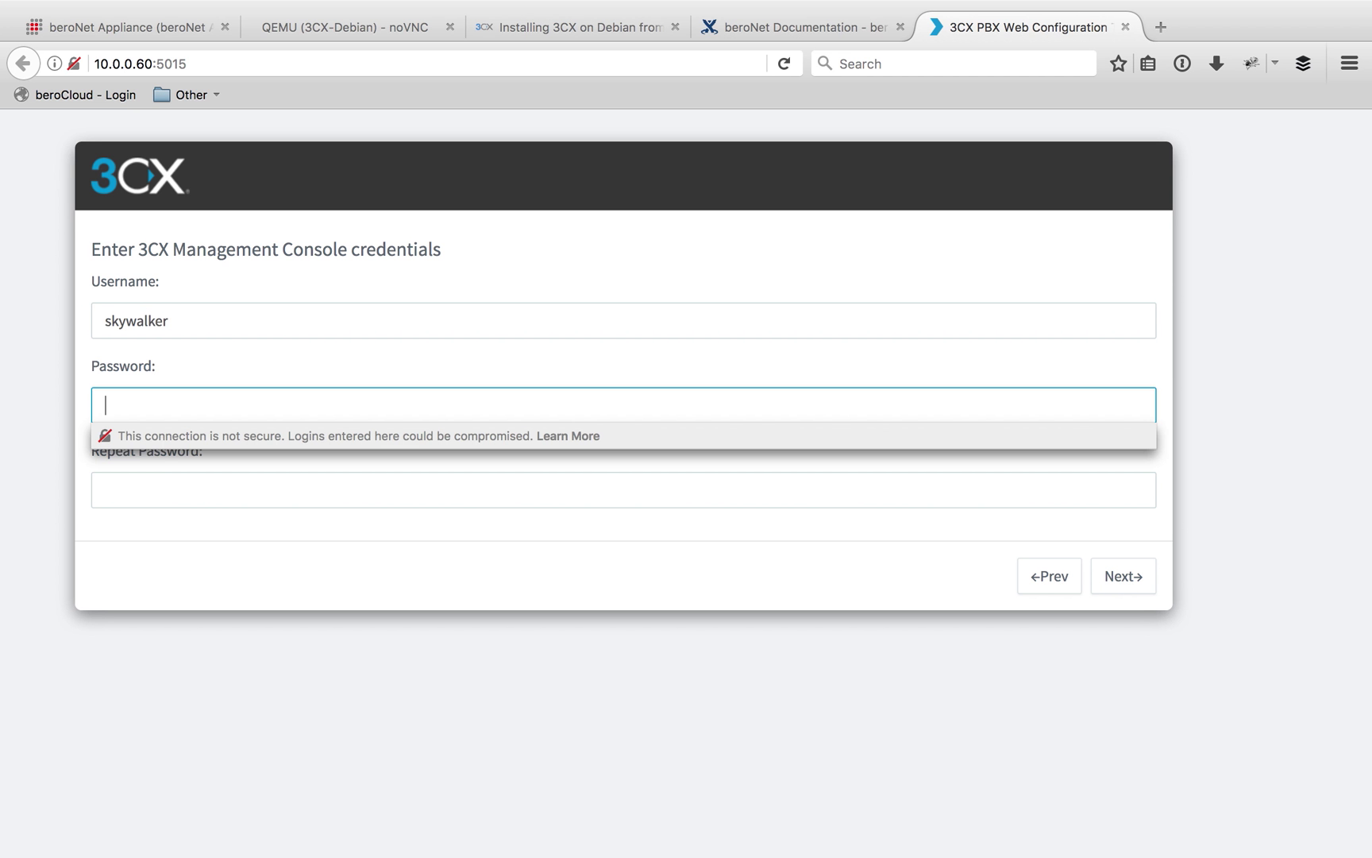
type("*******")
key("Tab")
type("*******")
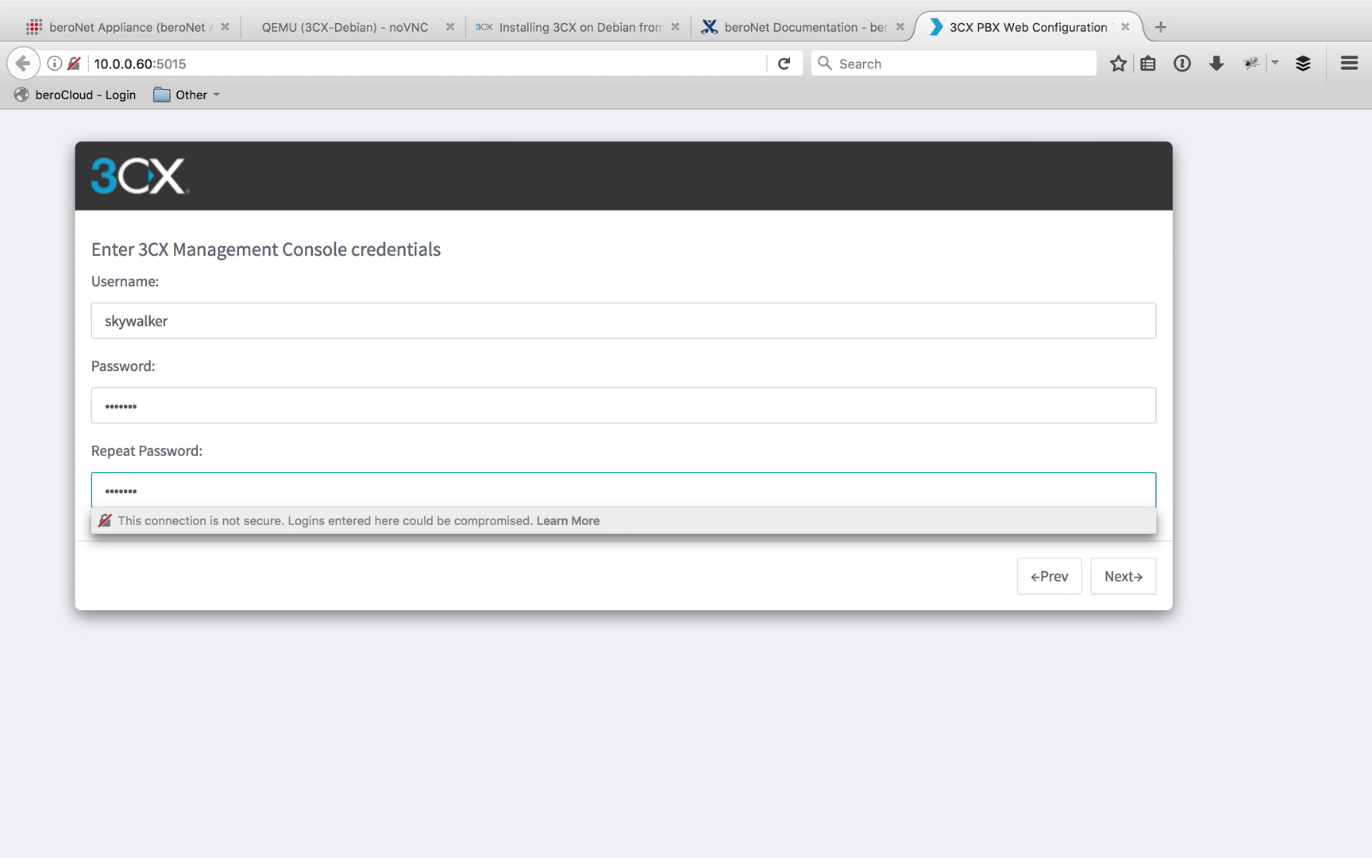
left_click(411, 569)
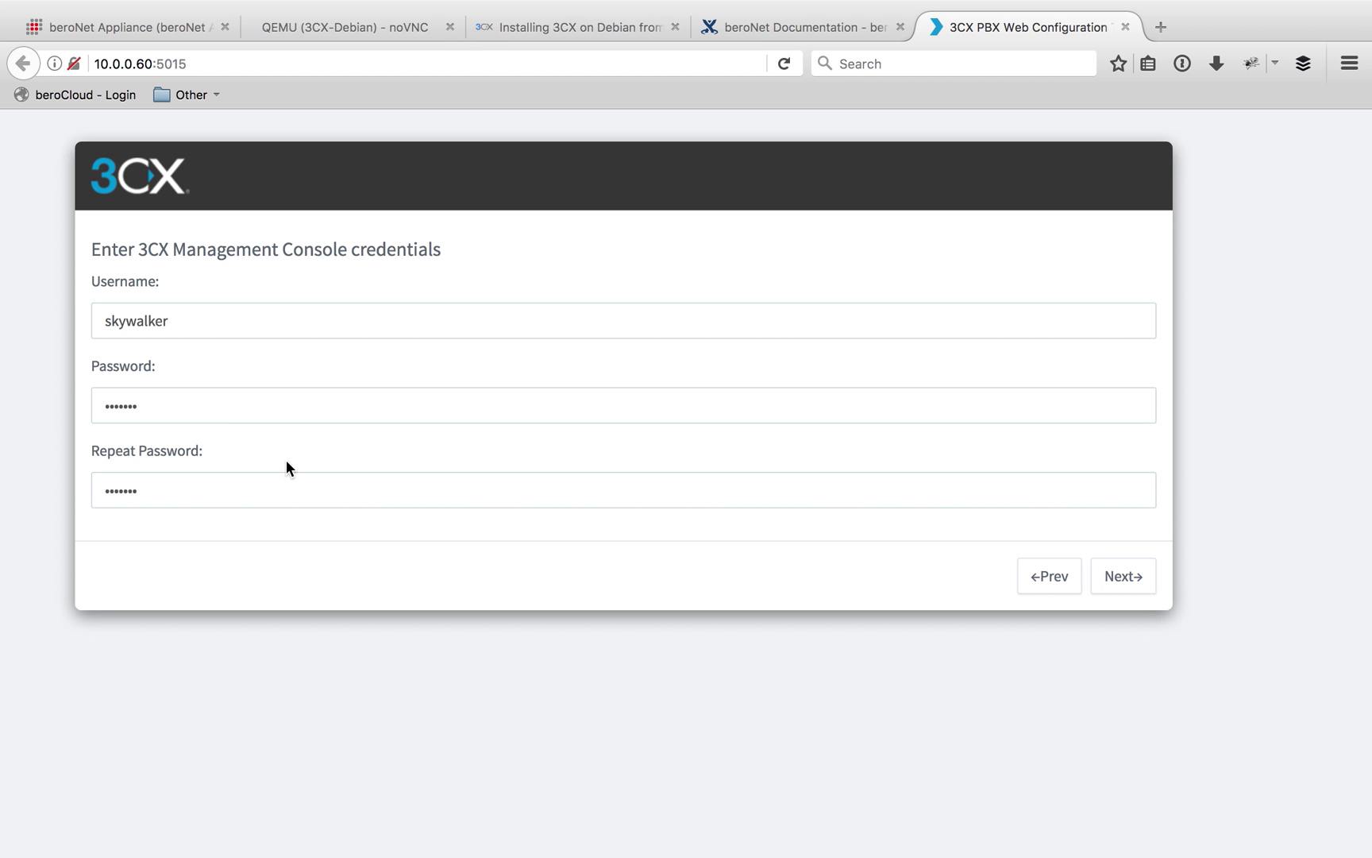
Accept the detected public IP address
left_click(1123, 584)
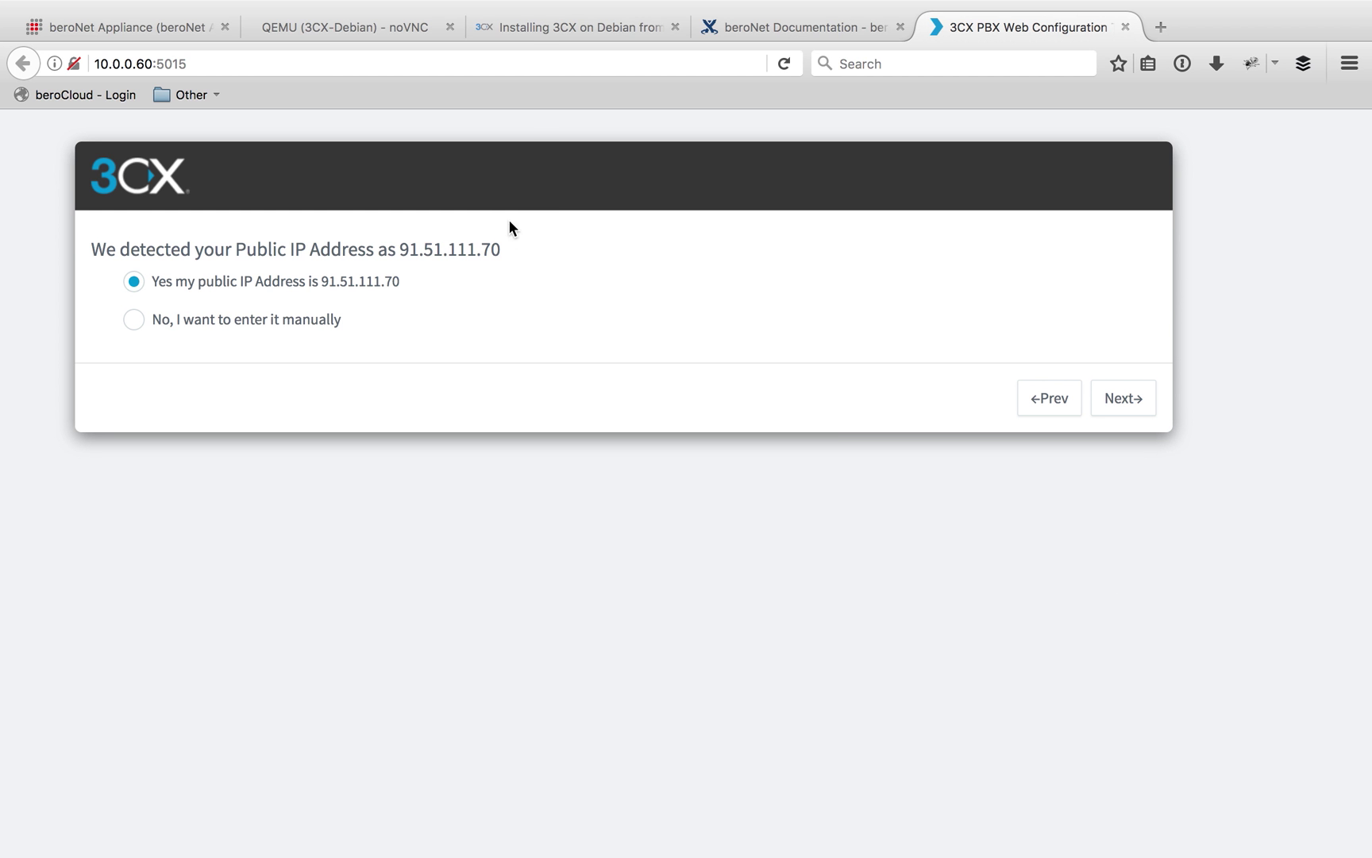
left_click_drag(511, 250, 260, 251)
left_click(586, 270)
left_click(1138, 406)
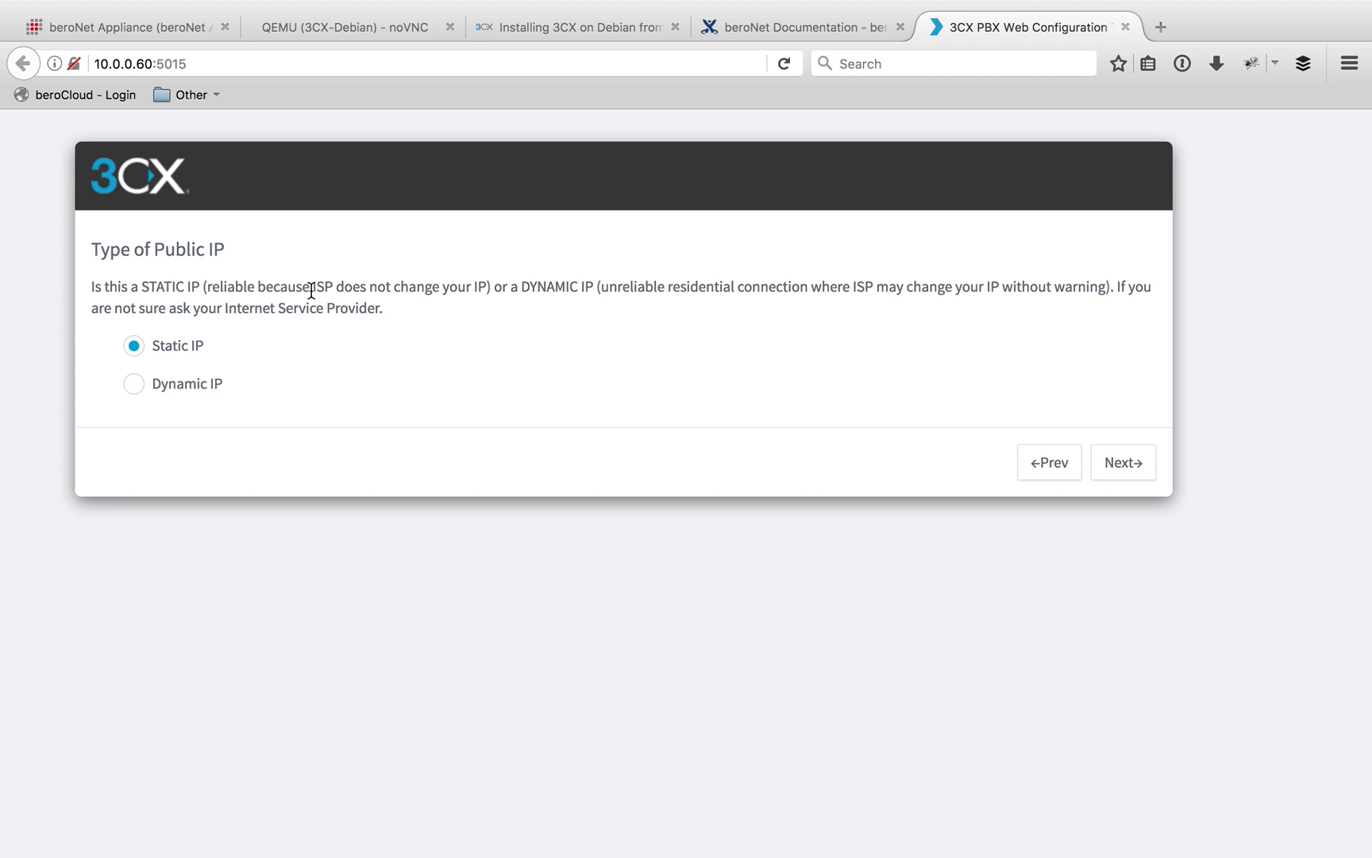
Keep the public IP type as static and proceed to FQDN configuration
left_click_drag(200, 352, 141, 355)
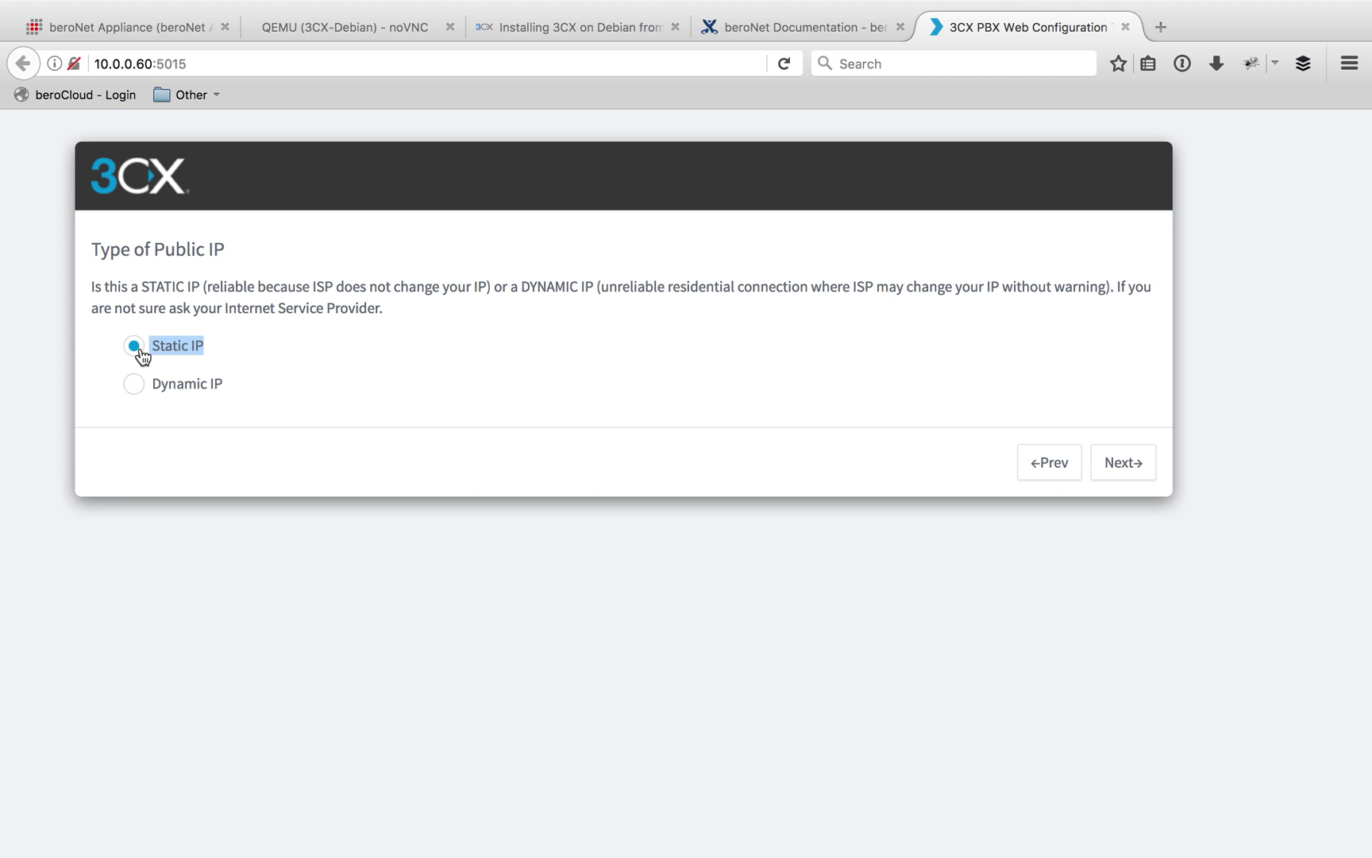
left_click(199, 389)
left_click(180, 347)
left_click(1115, 463)
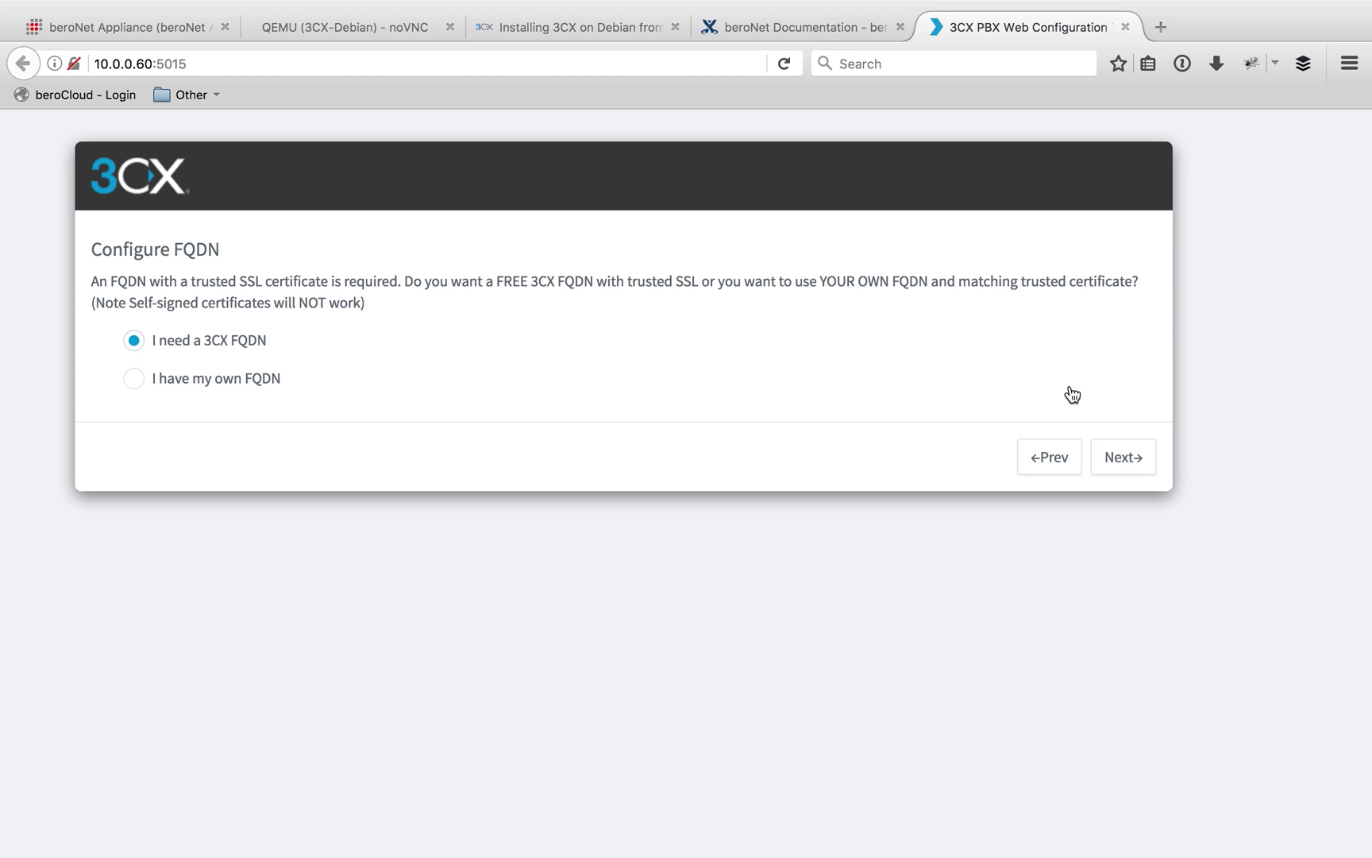
Enter beronetrules as the subdomain name
left_click(1131, 476)
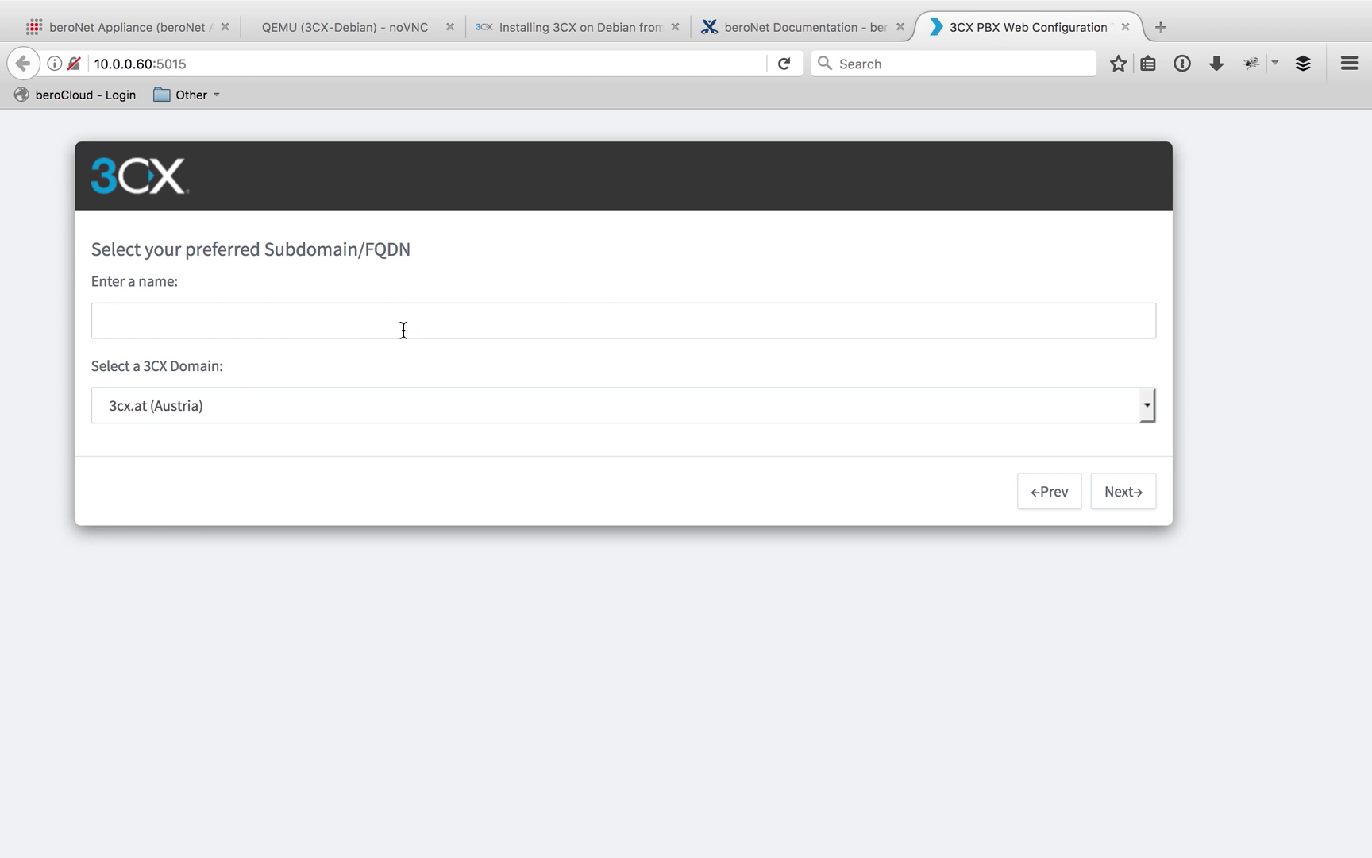
left_click(359, 316)
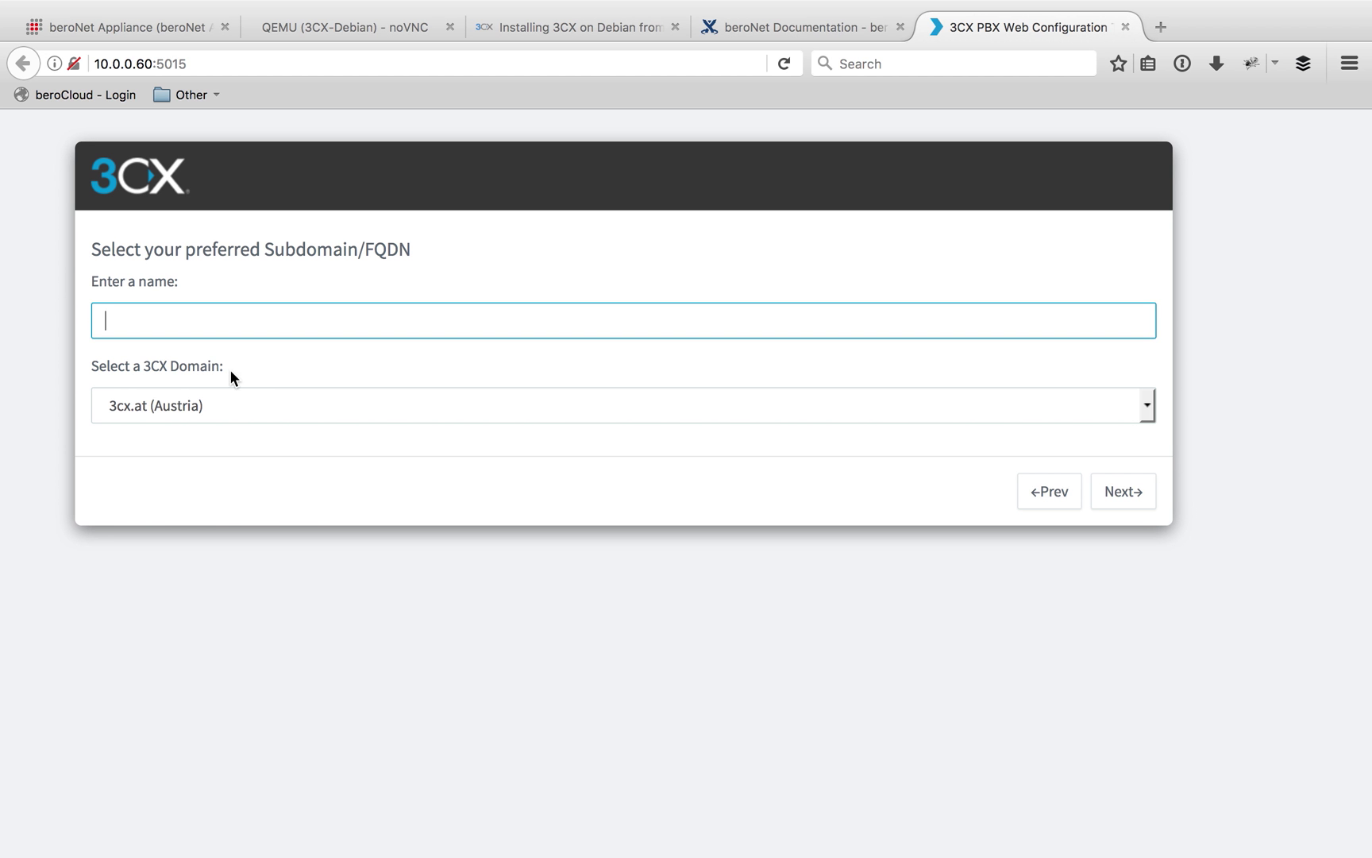
left_click(212, 401)
left_click(210, 352)
left_click(208, 323)
type("beronrules")
left_click(142, 320)
type("et")
Choose 3cx.de (Germany) as the 3CX domain and advance the wizard
left_click(263, 353)
left_click(208, 403)
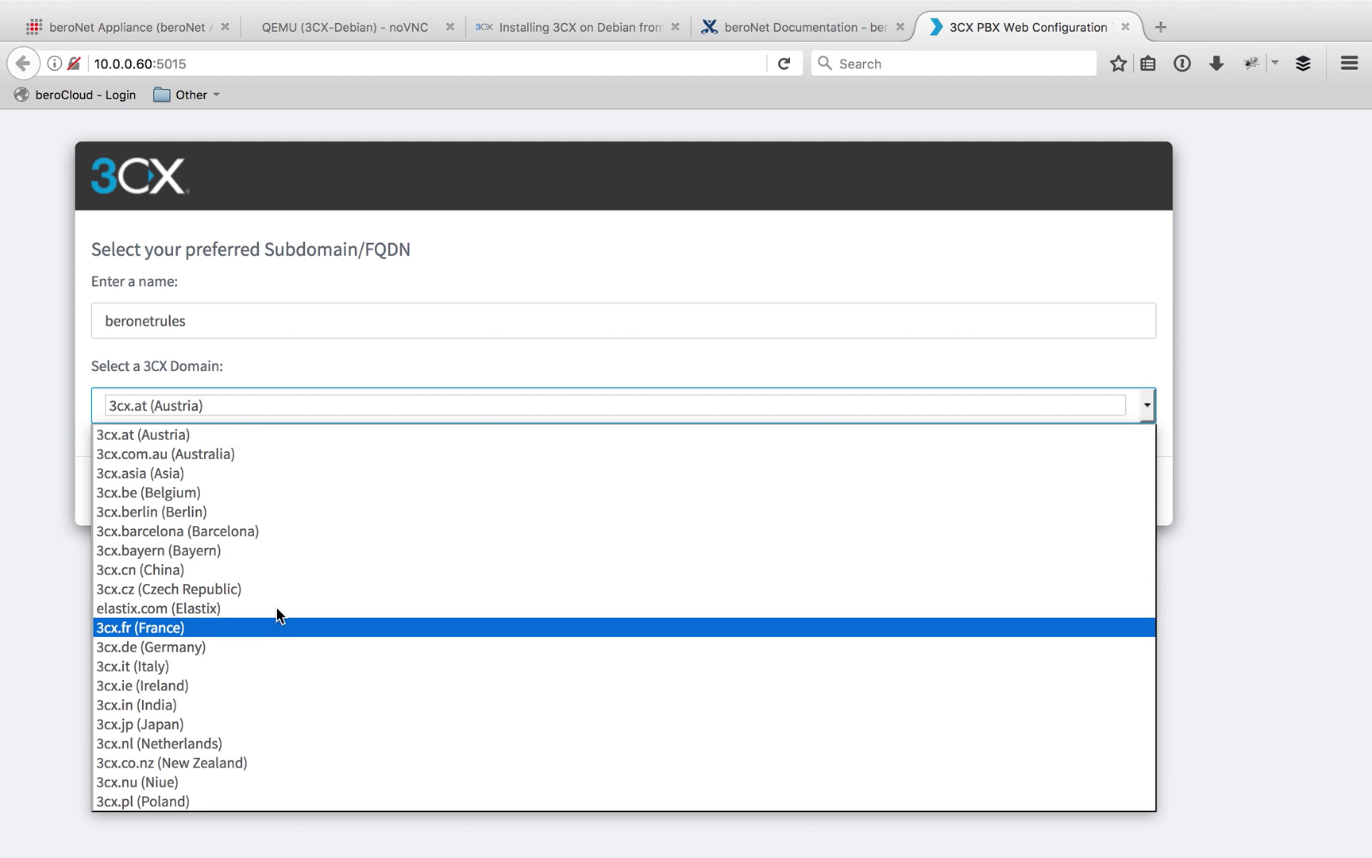
left_click(270, 646)
left_click(263, 479)
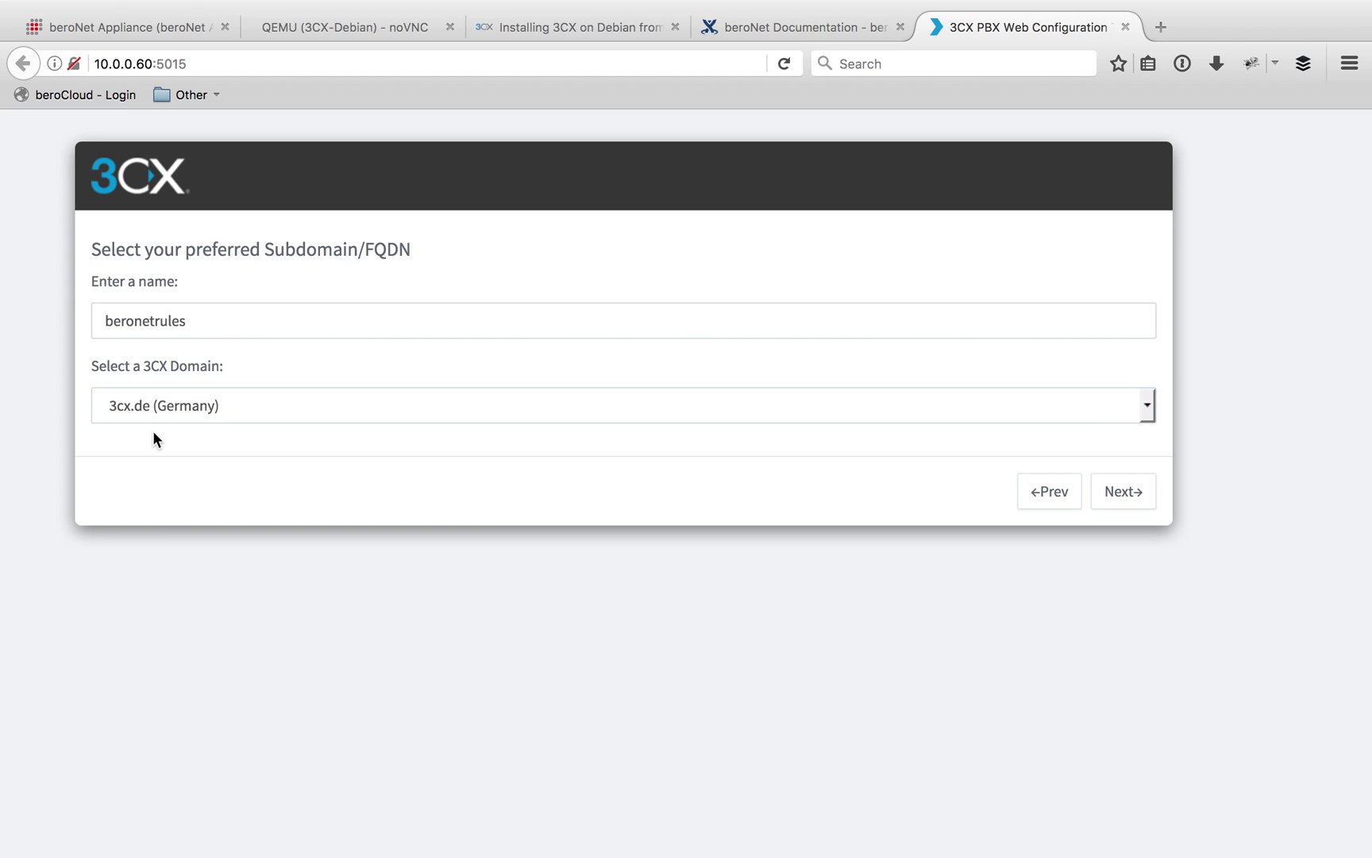
left_click(1122, 493)
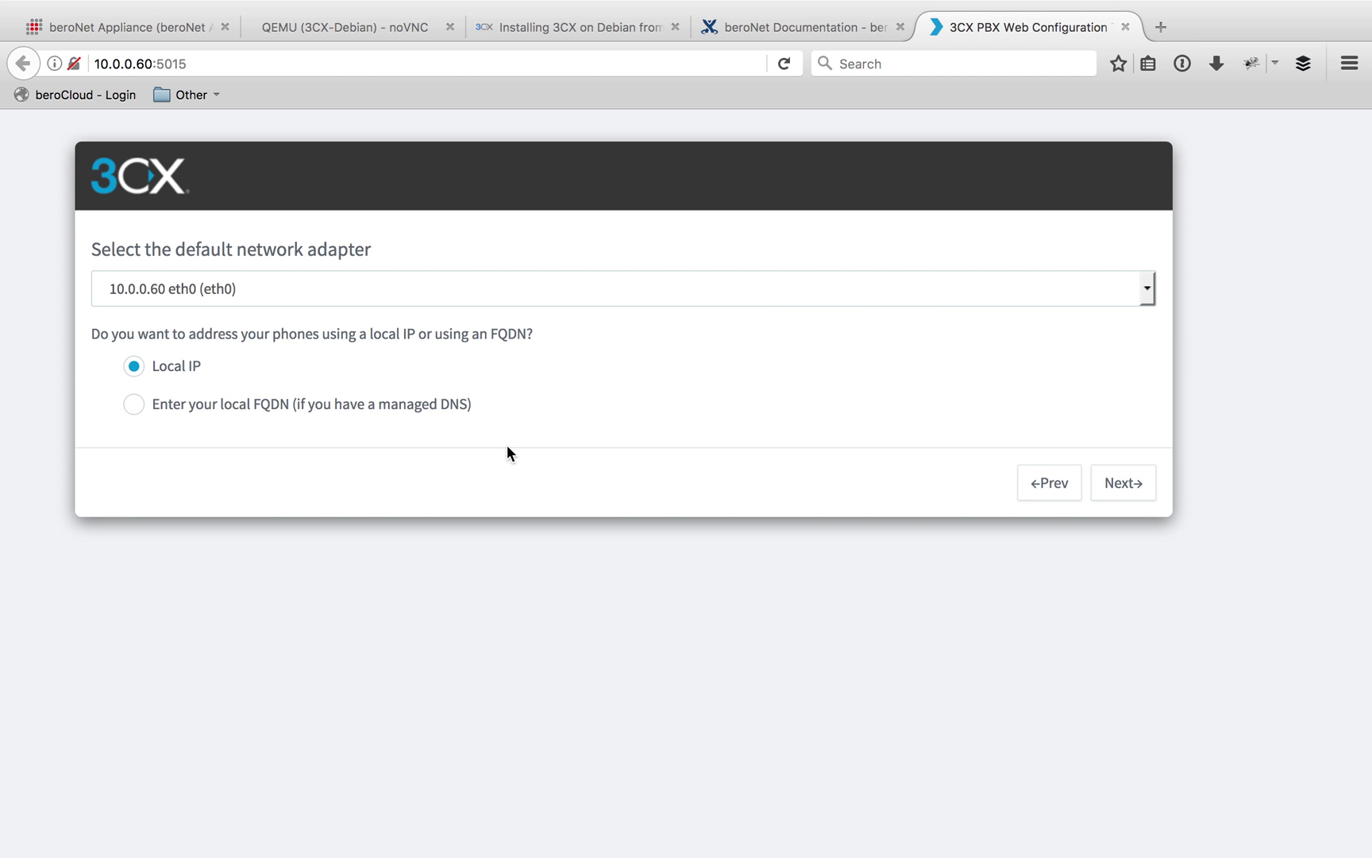
Select adapter 10.0.0.60 eth0 with local IP, then finish with HTTPS 5001 and HTTP 5000
left_click(301, 288)
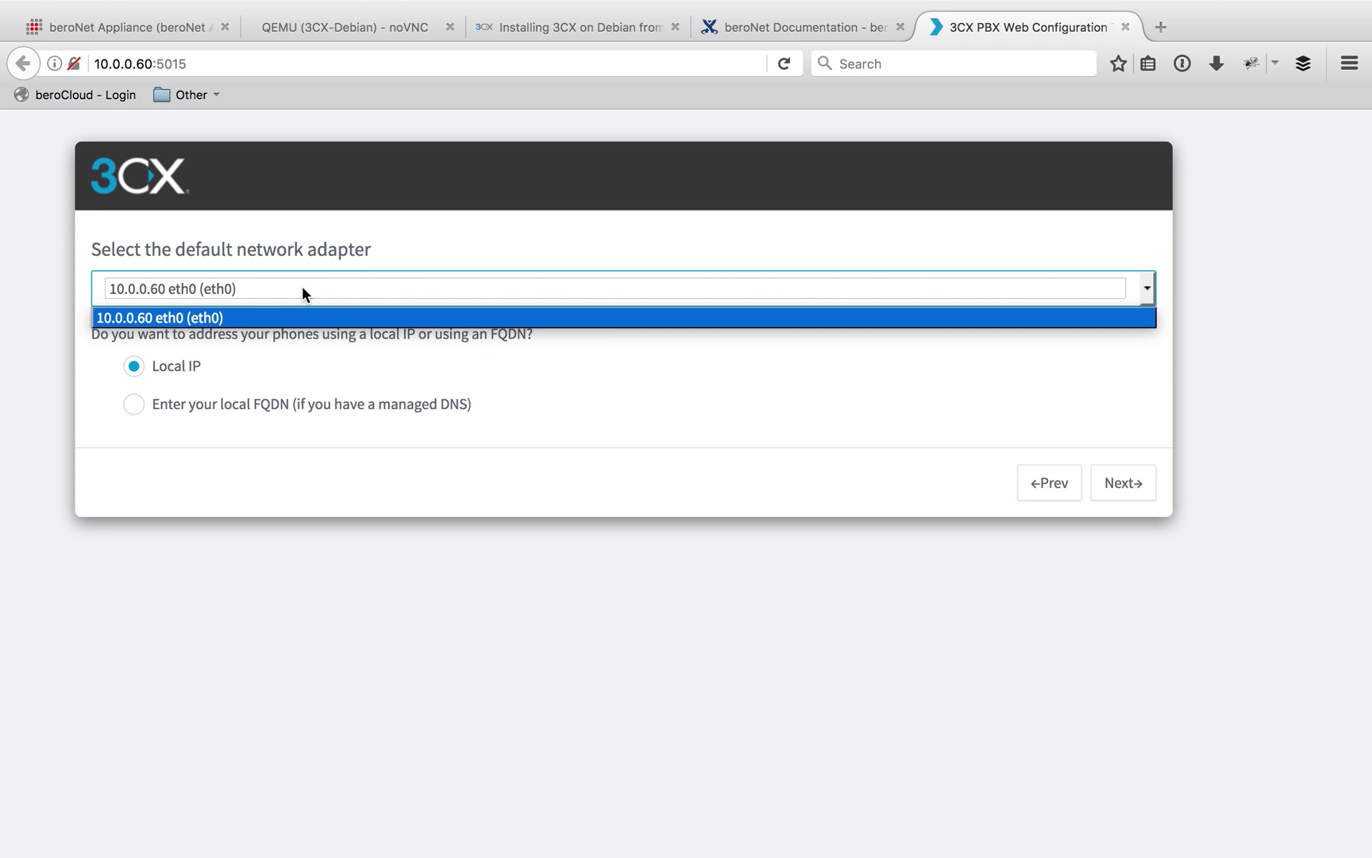
left_click(261, 314)
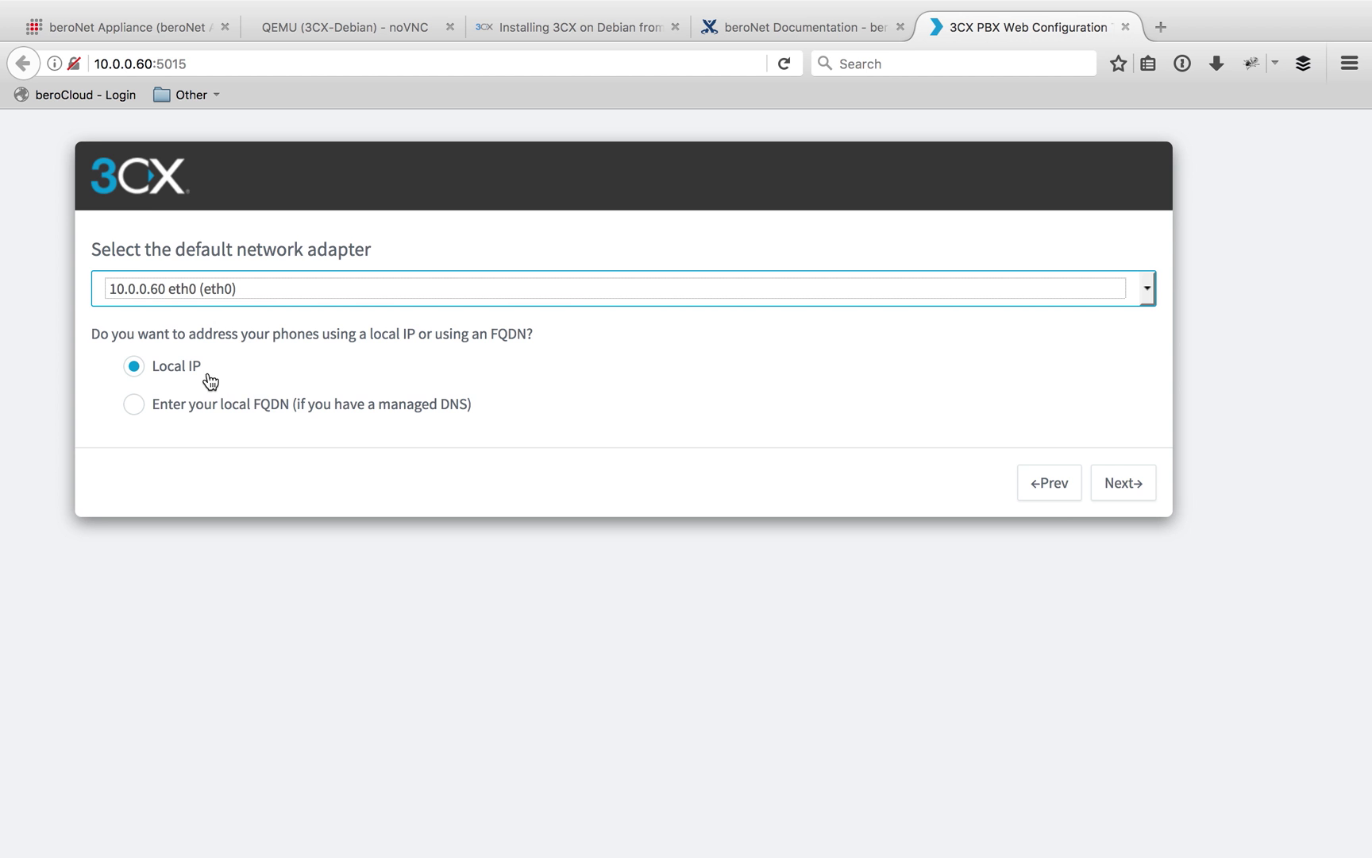
left_click(1137, 486)
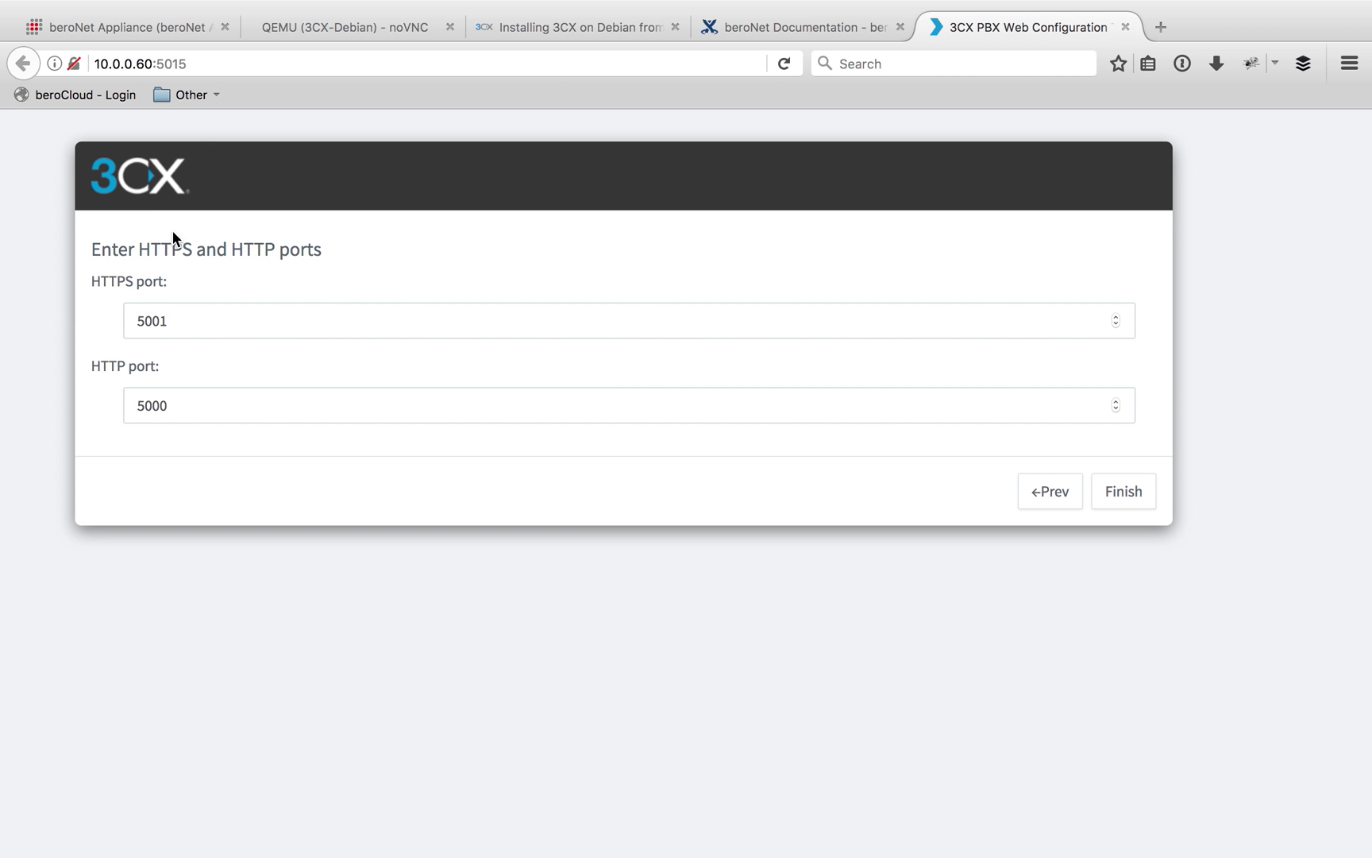
left_click(1131, 499)
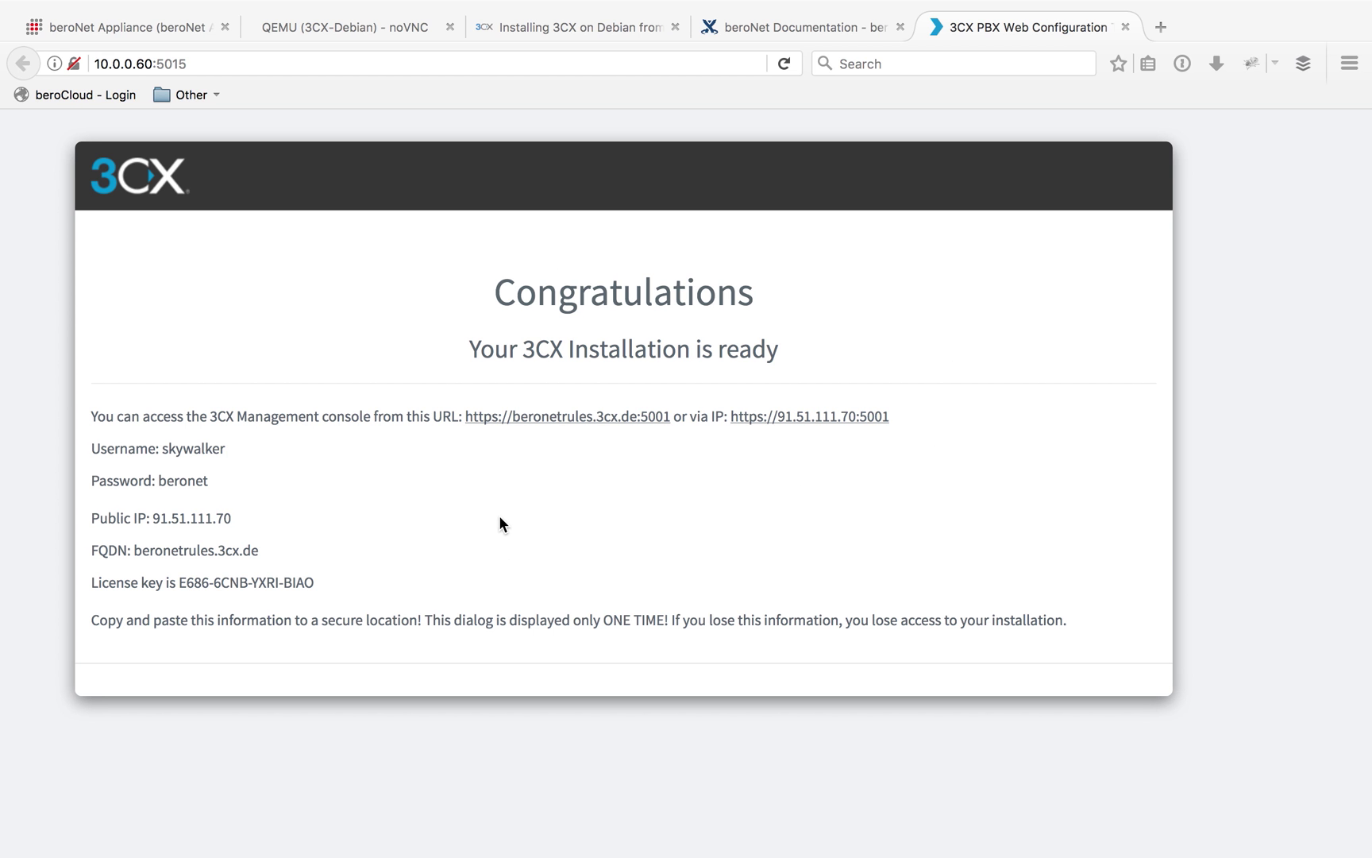
Select the admin password, licence key, console URLs and 10.0.0.60 address on the summary for copying
left_click(181, 481)
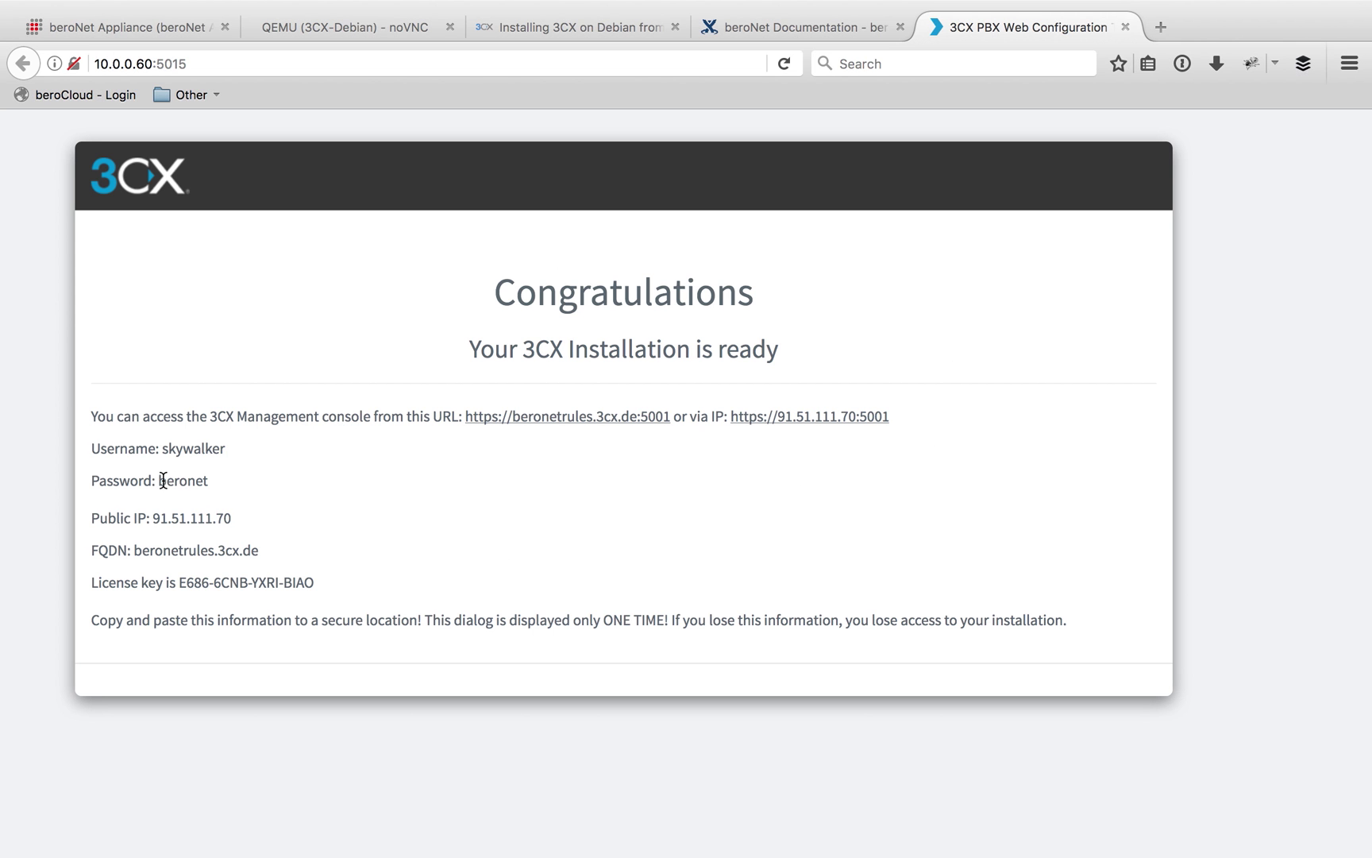
left_click_drag(158, 480, 216, 481)
left_click(222, 481)
left_click_drag(316, 583, 238, 584)
left_click(626, 597)
left_click_drag(305, 416, 914, 417)
left_click(787, 525)
left_click_drag(151, 64, 92, 64)
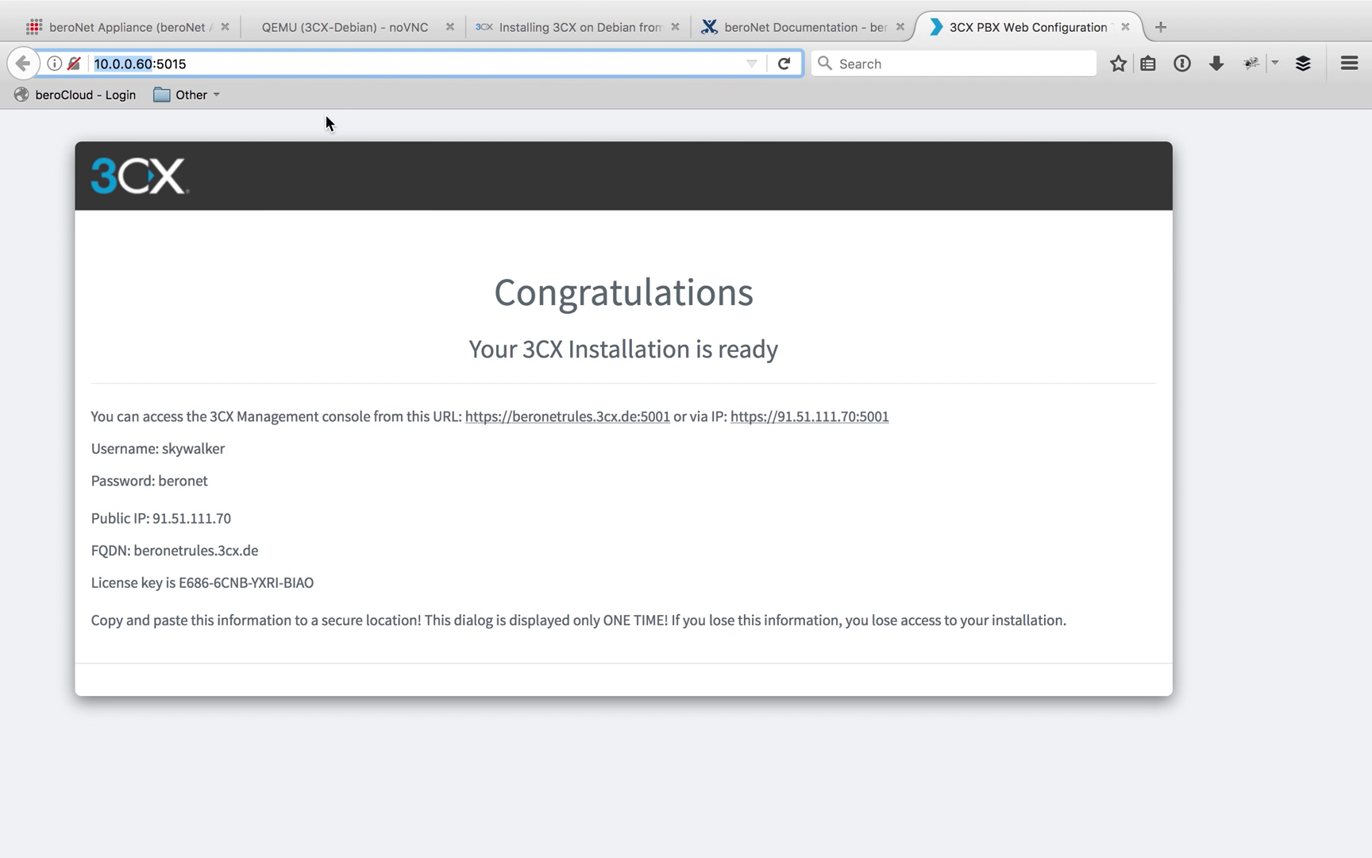
Log in to the 3CX-Debian console as root and run ifconfig to check eth0's address
left_click(342, 32)
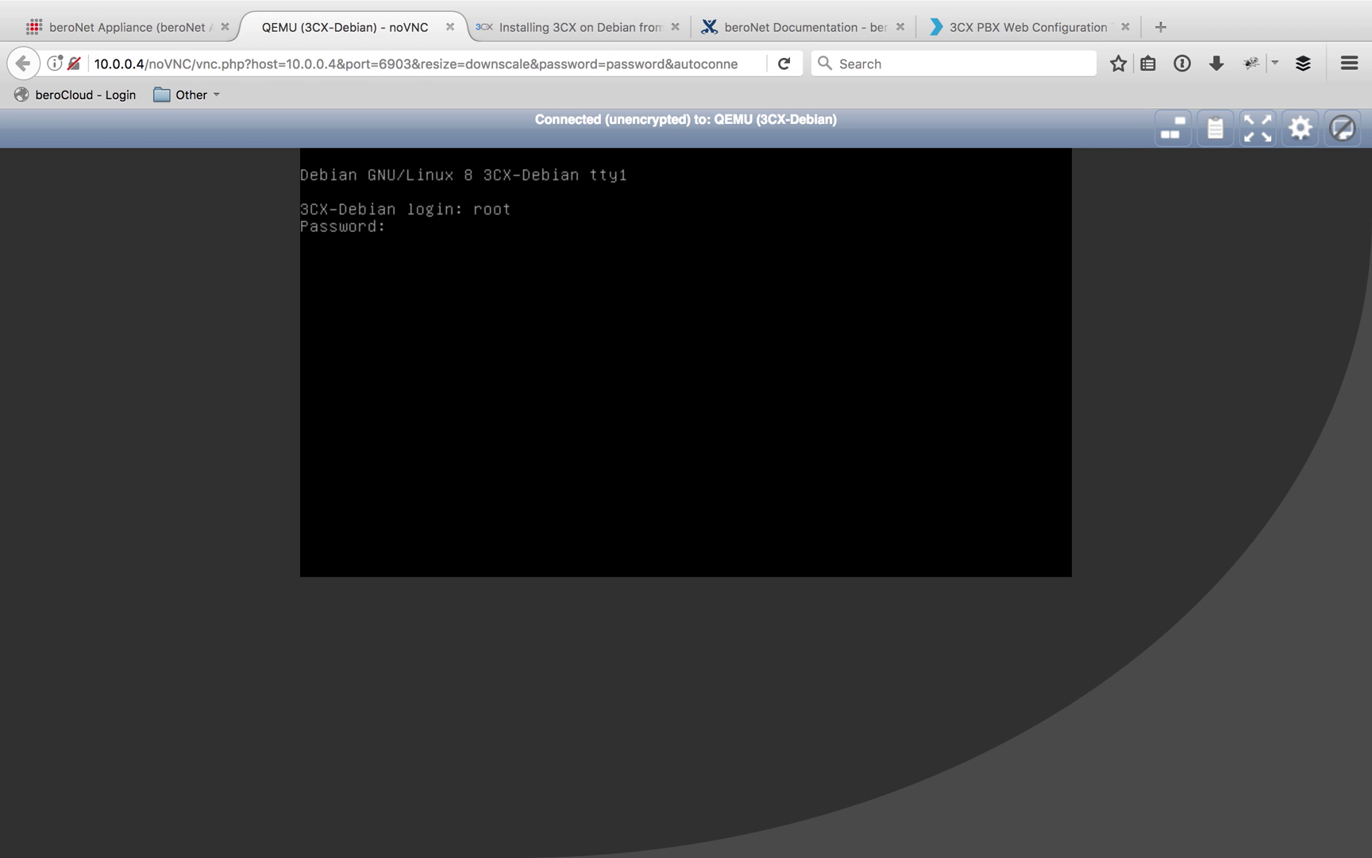
key("Return")
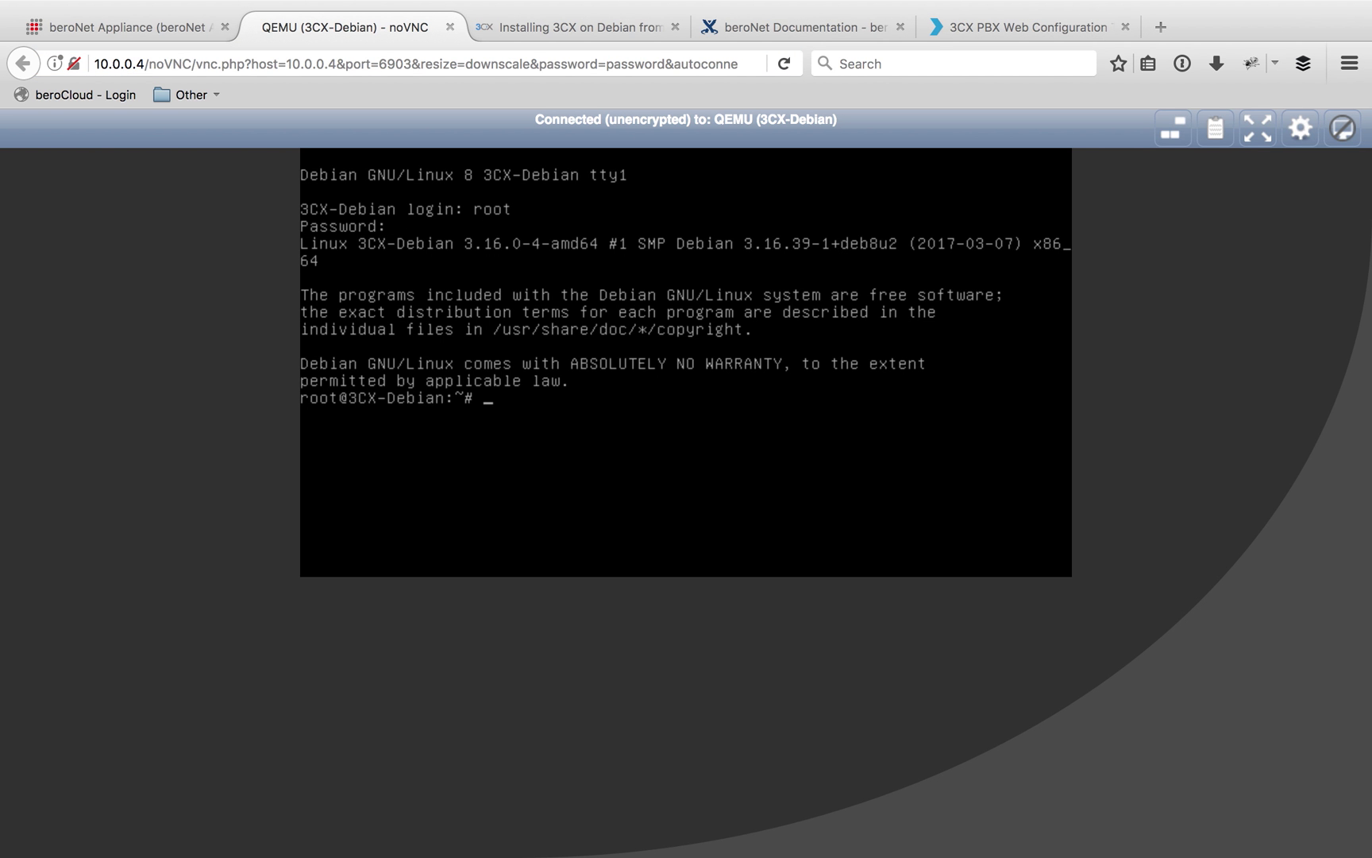
type("ifconfig")
key("Return")
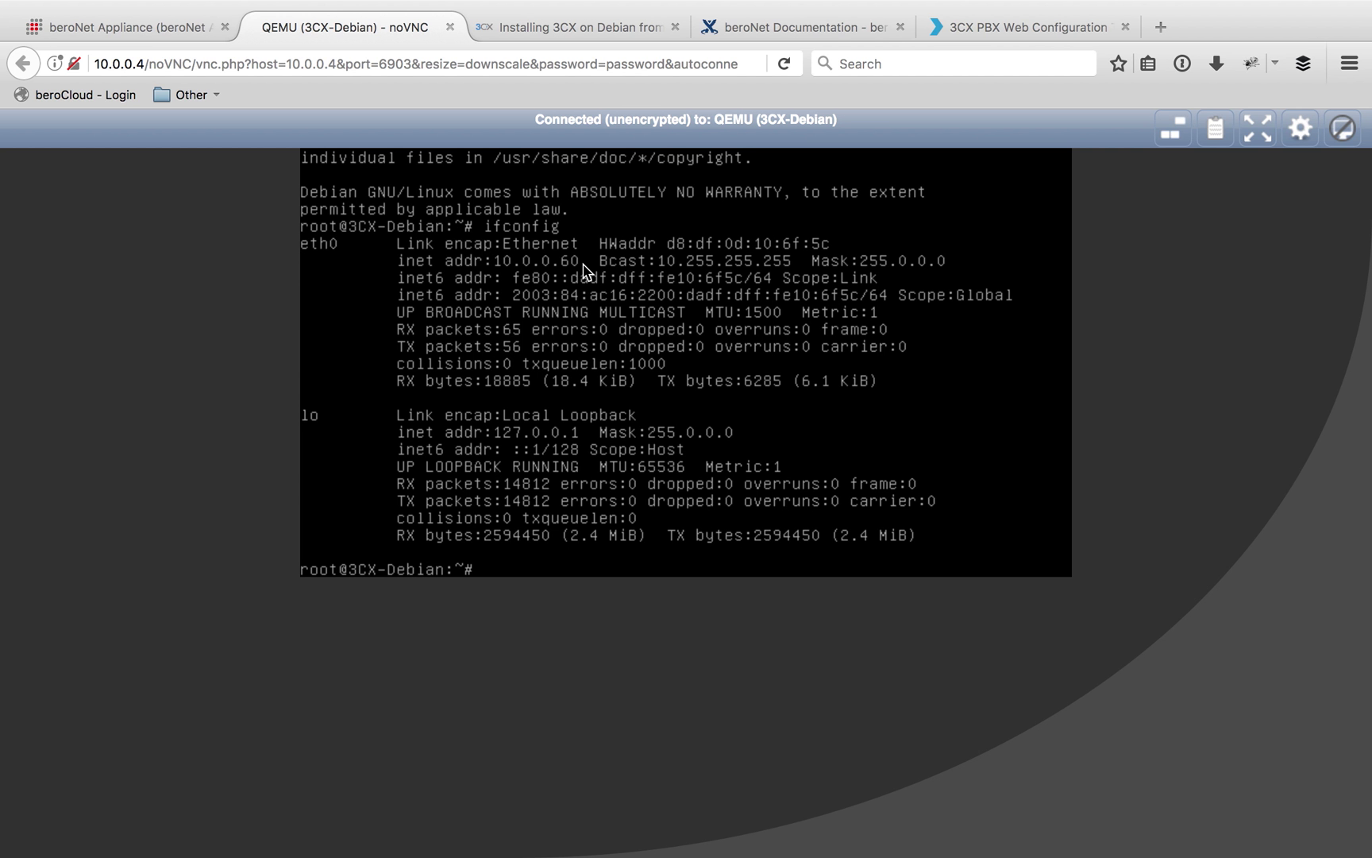
Open /etc/network/interfaces in nano
type("nano /etc/network/inst")
key("BackSpace")
key("BackSpace")
type("terfaces")
key("Return")
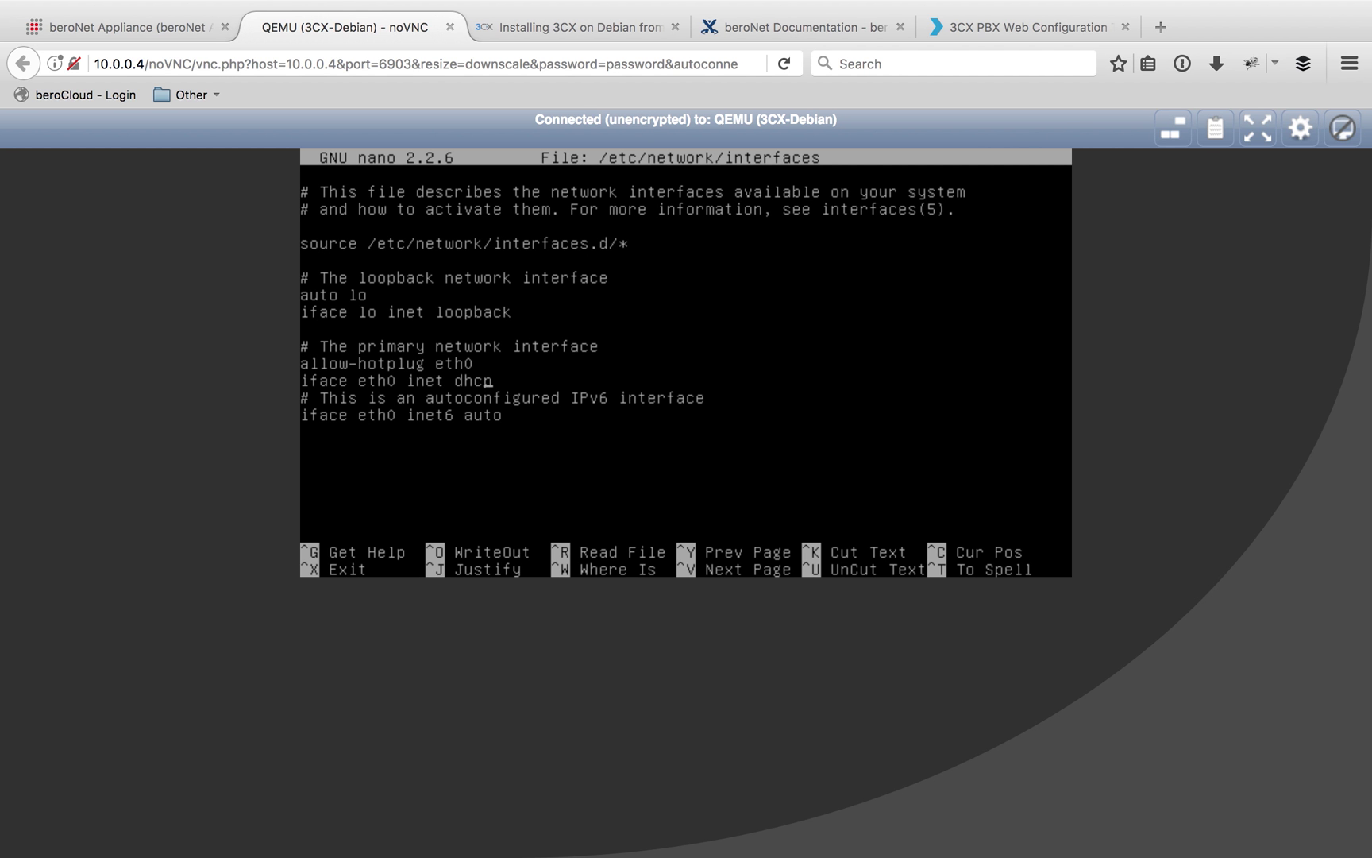
Change eth0 from dhcp to static with address 10.0.2.1, gateway 10.0.0.1, netmask 255.0.0.0
key("BackSpace")
key("BackSpace")
key("BackSpace")
key("BackSpace")
type("static")
key("Return")
key("Tab")
type("addres")
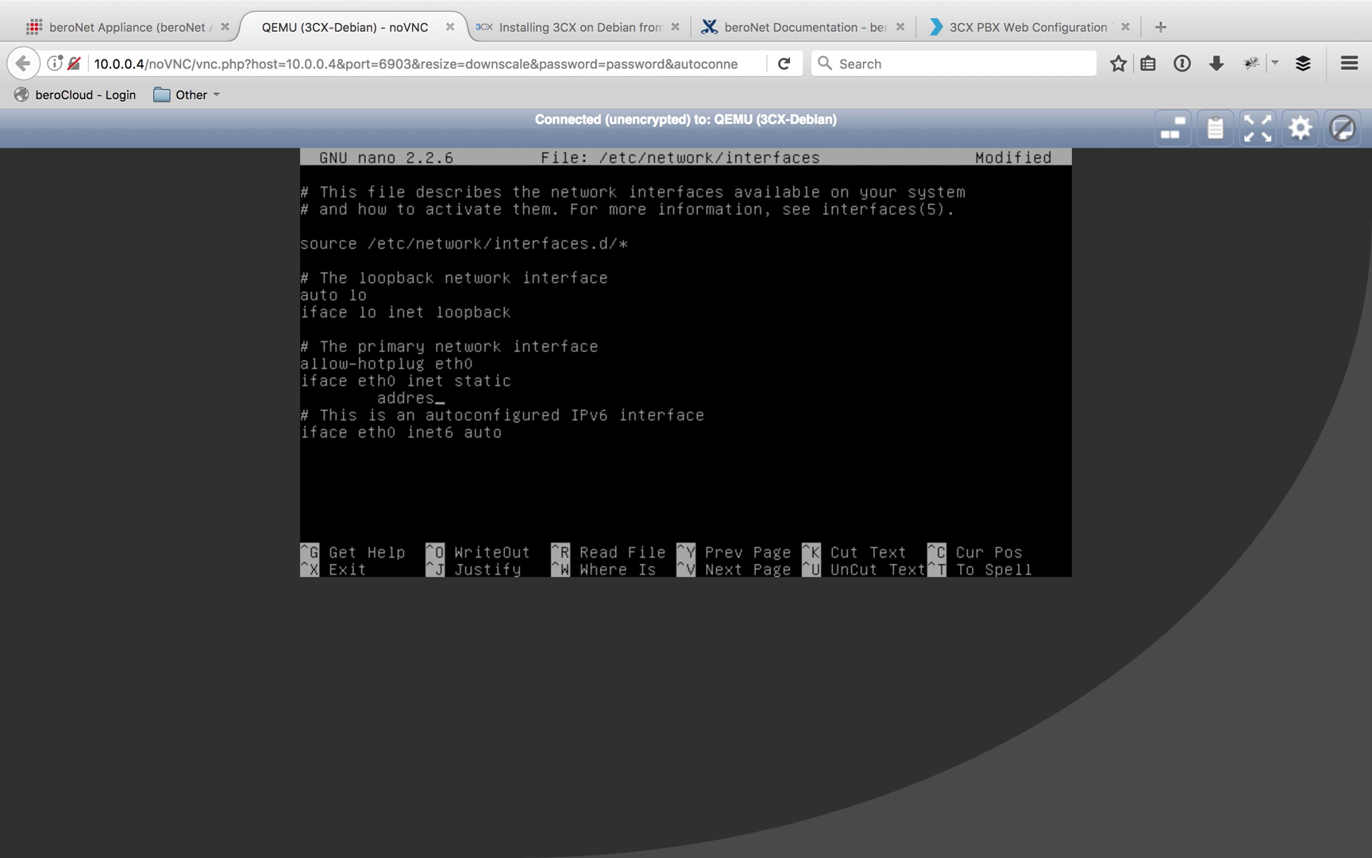
type("s 10.0.2.1")
key("Return")
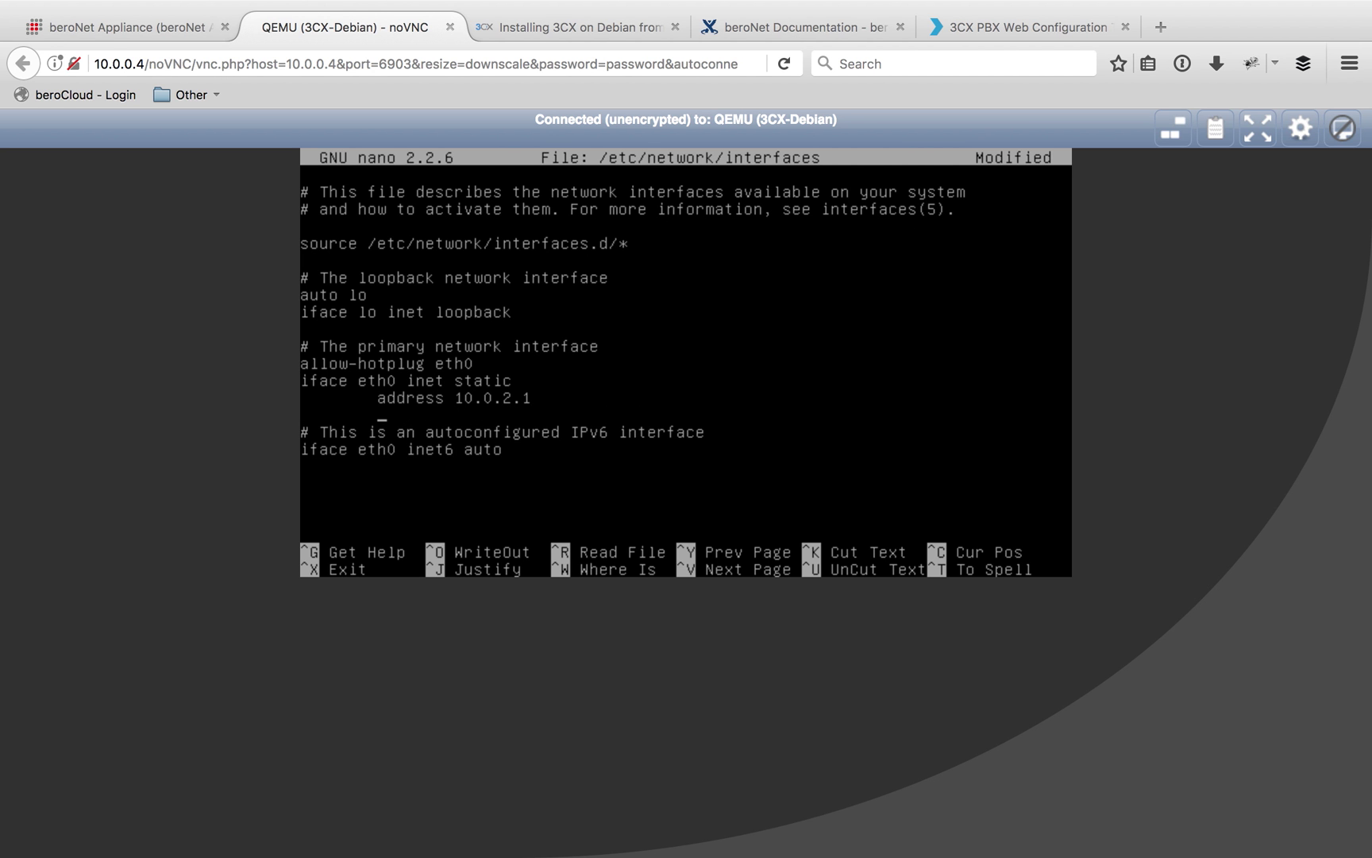
type("gateway 10.0.0.1")
key("Return")
type("netmask ")
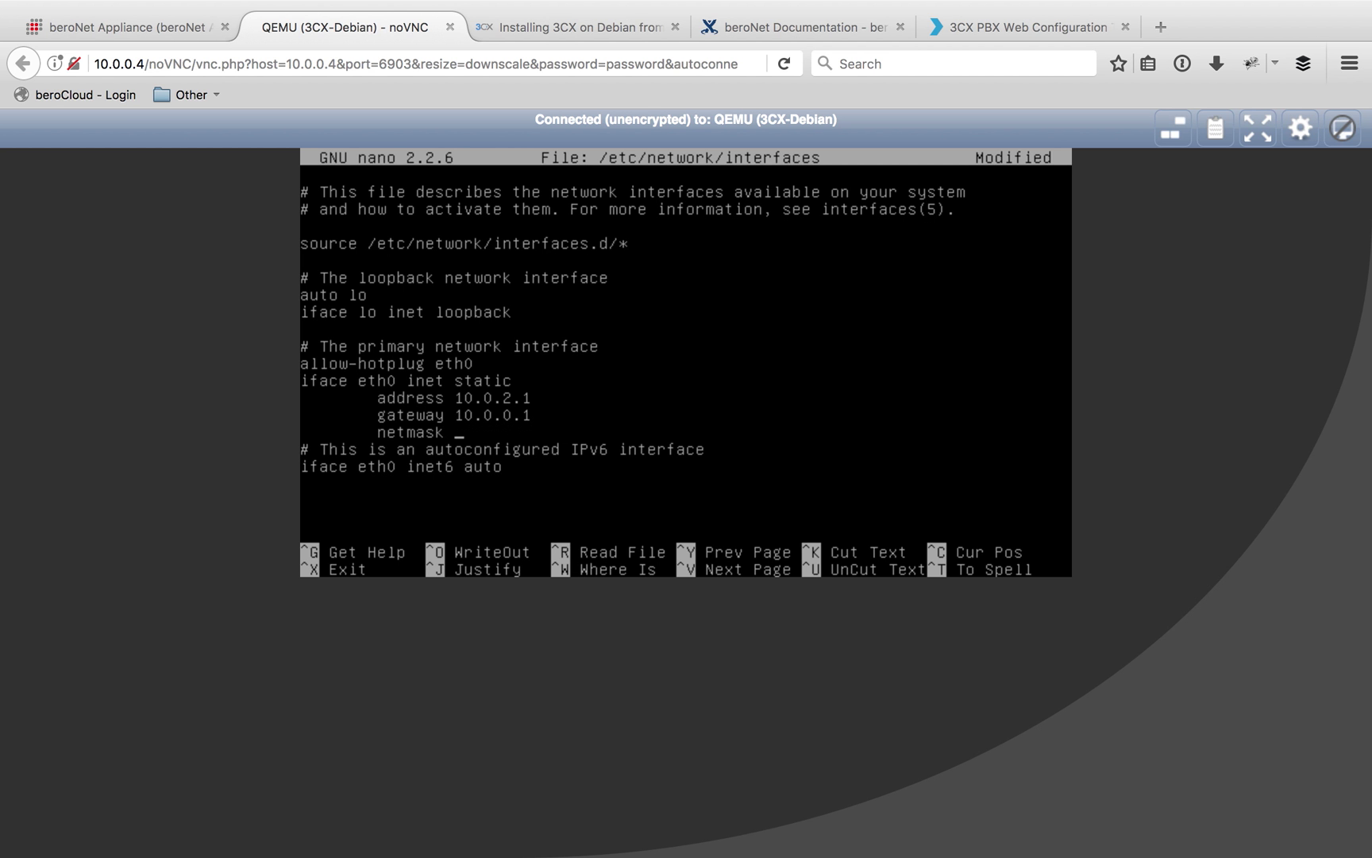
type("255.0.0.0.0")
key("Return")
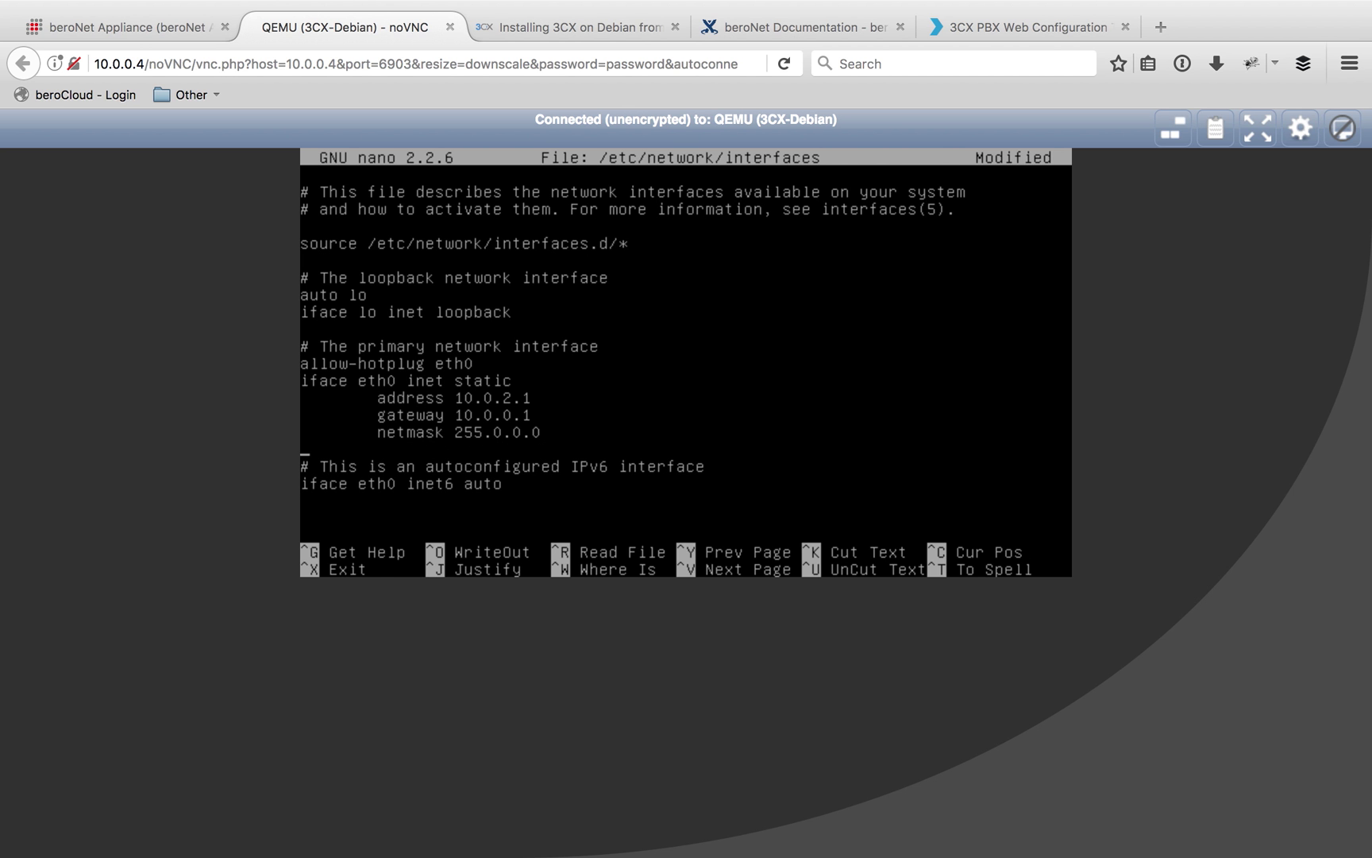
Save the edited interfaces file and exit nano
key("ctrl+x")
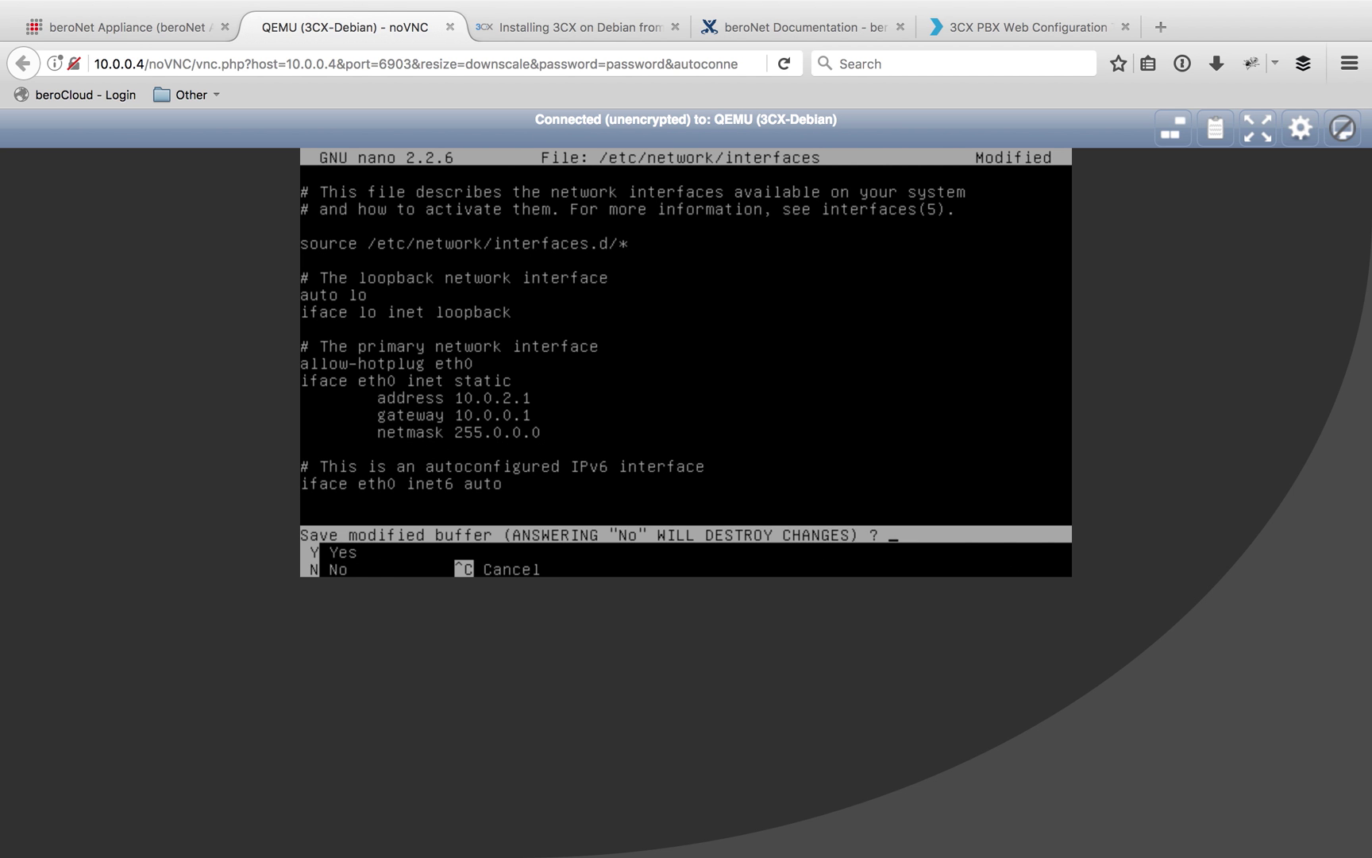
key("y")
key("Return")
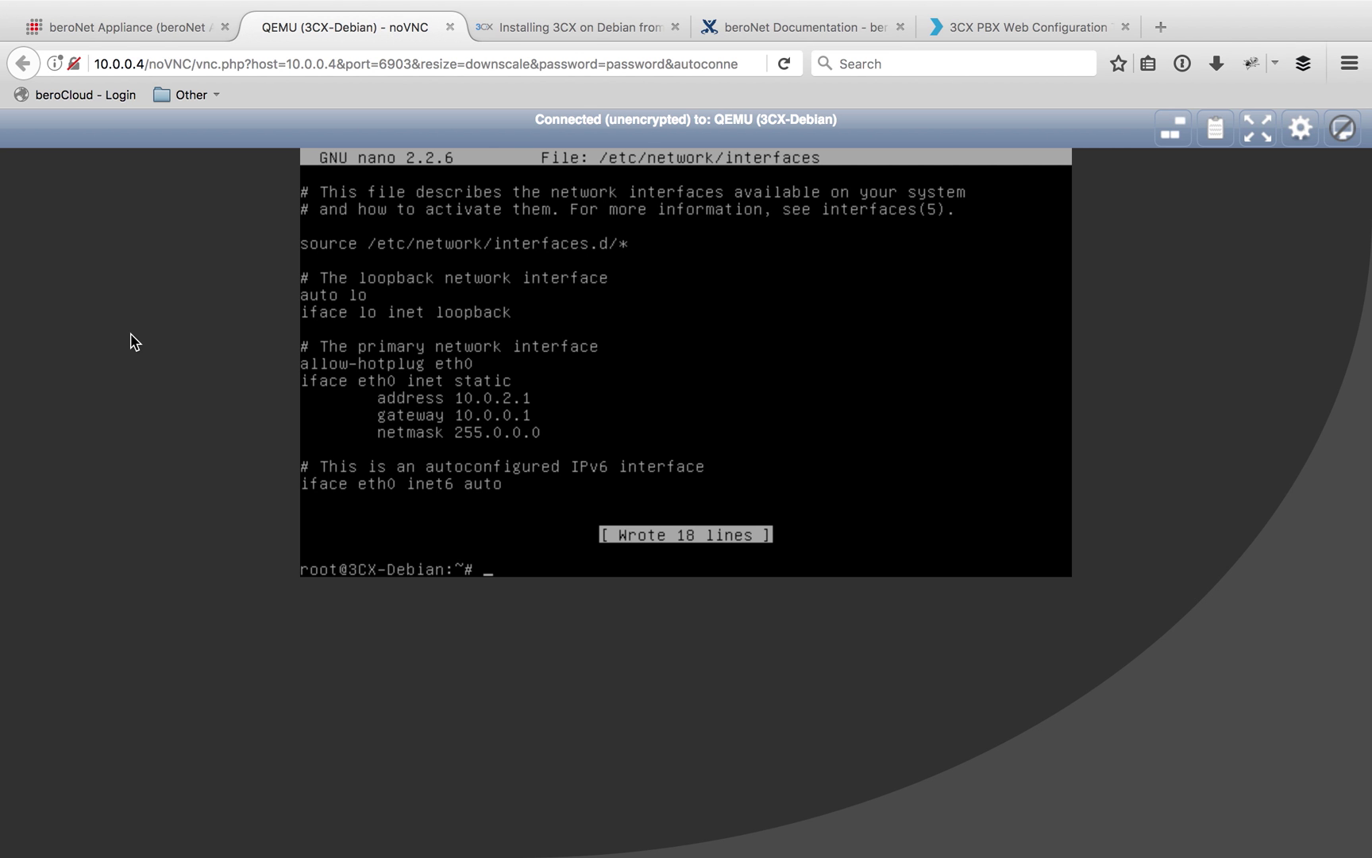
Restart networking via /etc/init.d/networking restart and confirm with ifconfig that eth0 is 10.0.2.1
type("/etc/init.d/networking")
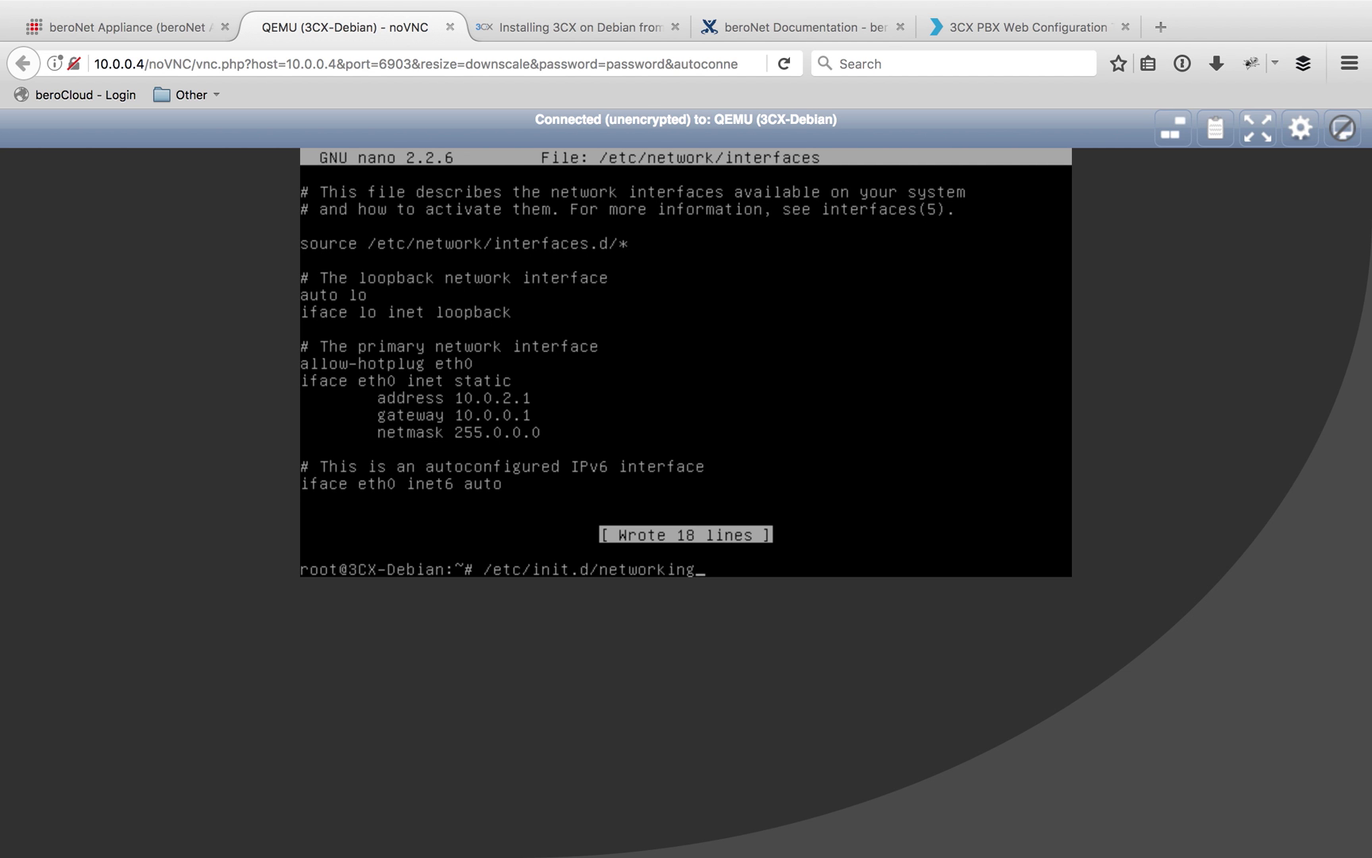
type(" restart")
key("Return")
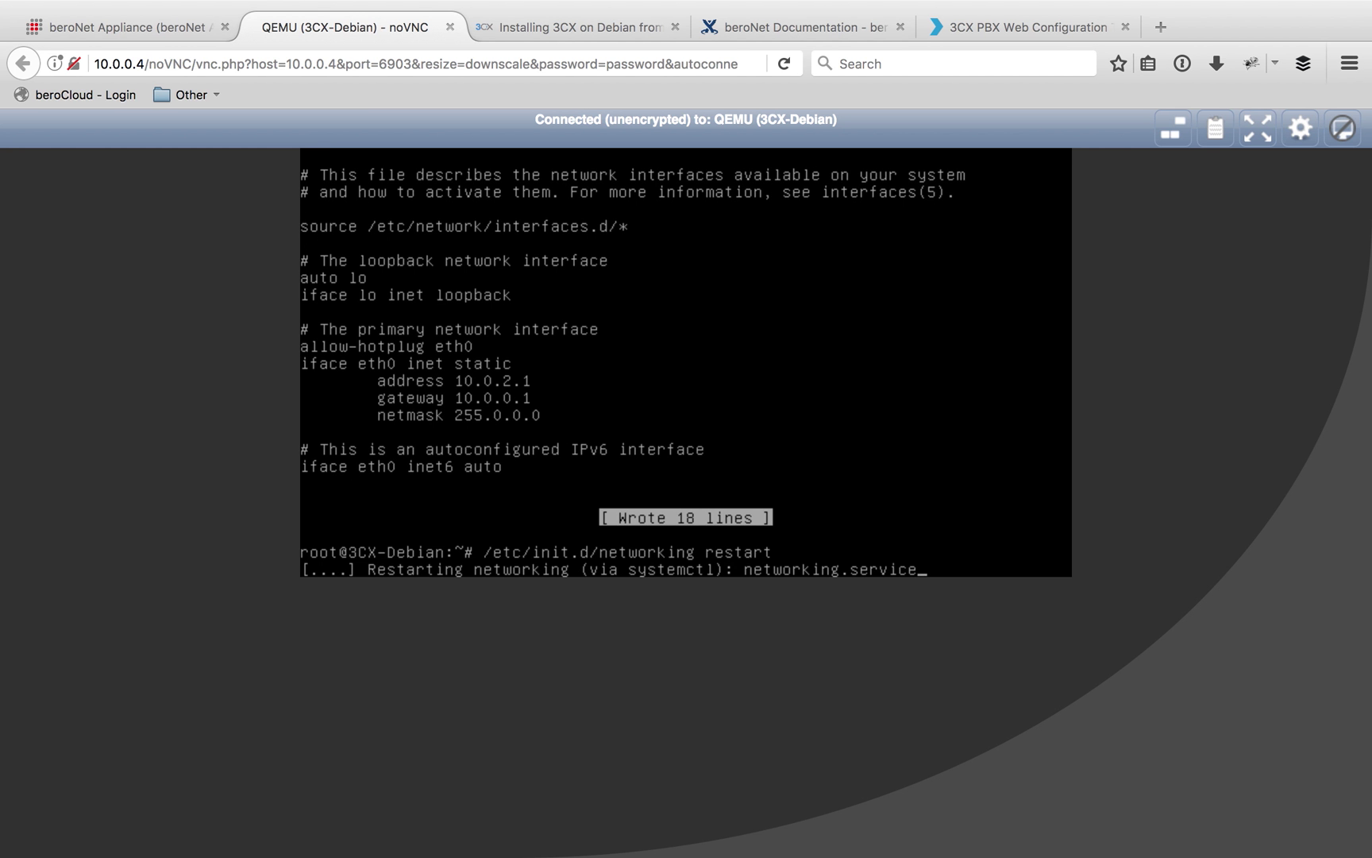
type("ifconfig")
key("Return")
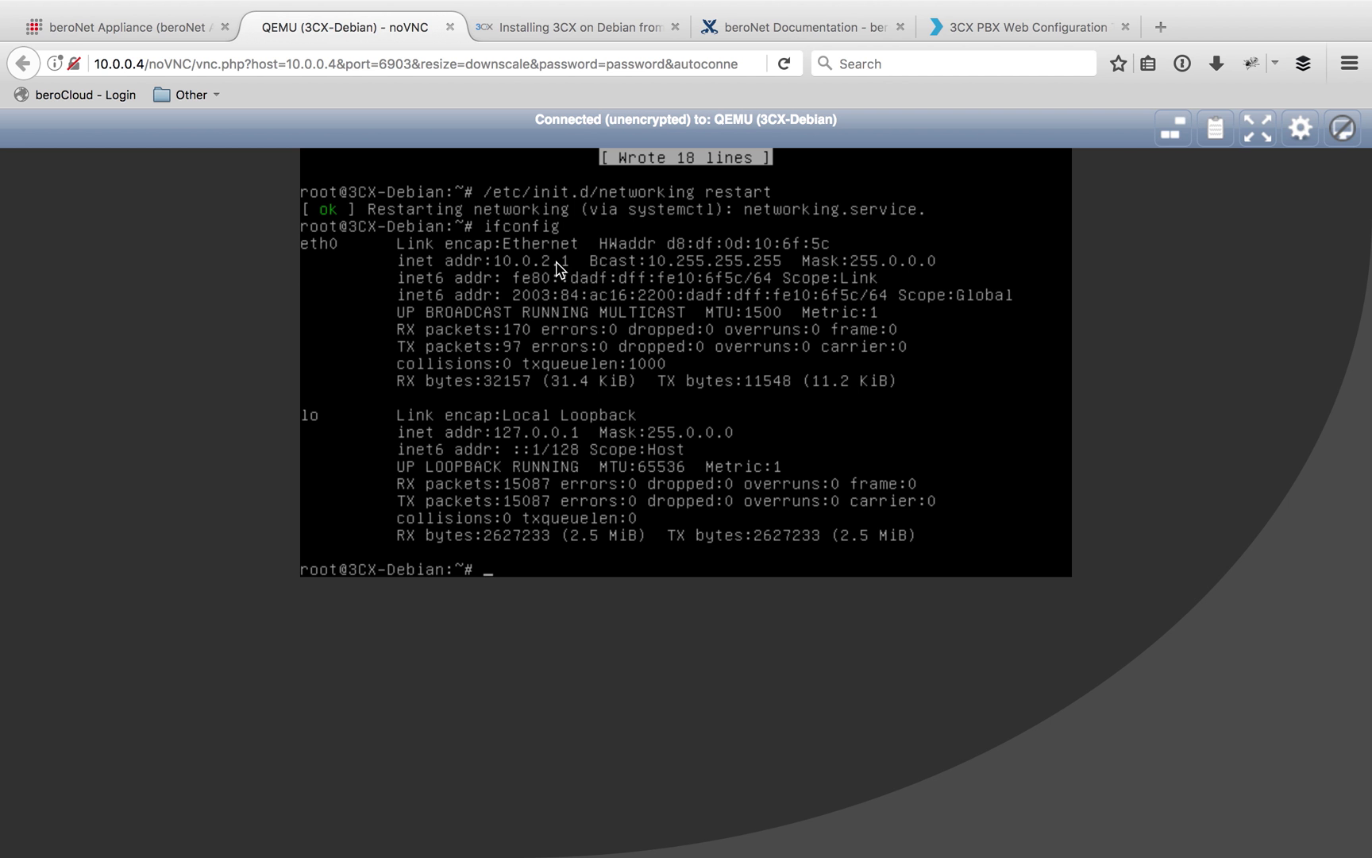
Load the 3CX Management Console at 10.0.2.1:5000 in a new browser tab
left_click(1160, 26)
type("10")
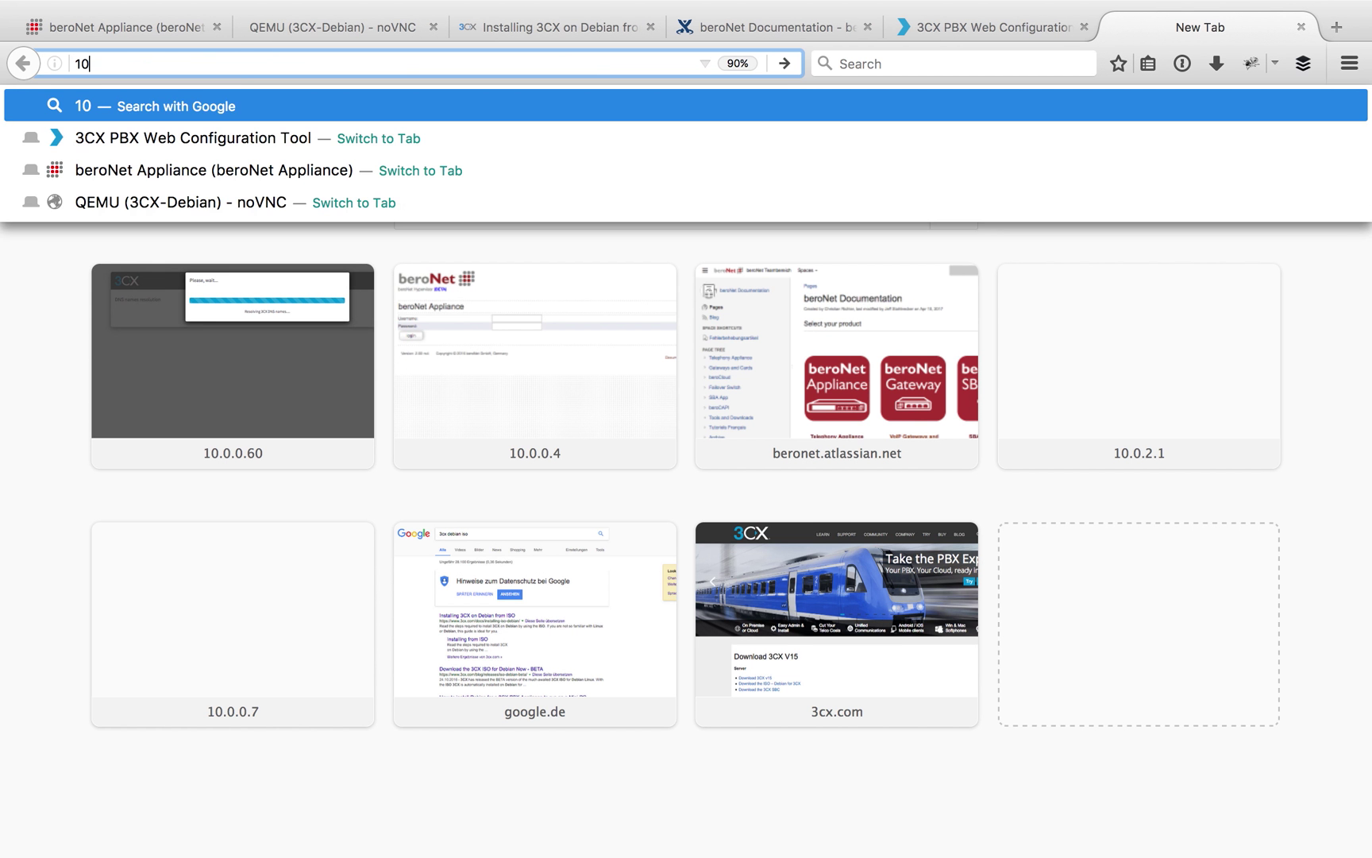
type(".0.2.1")
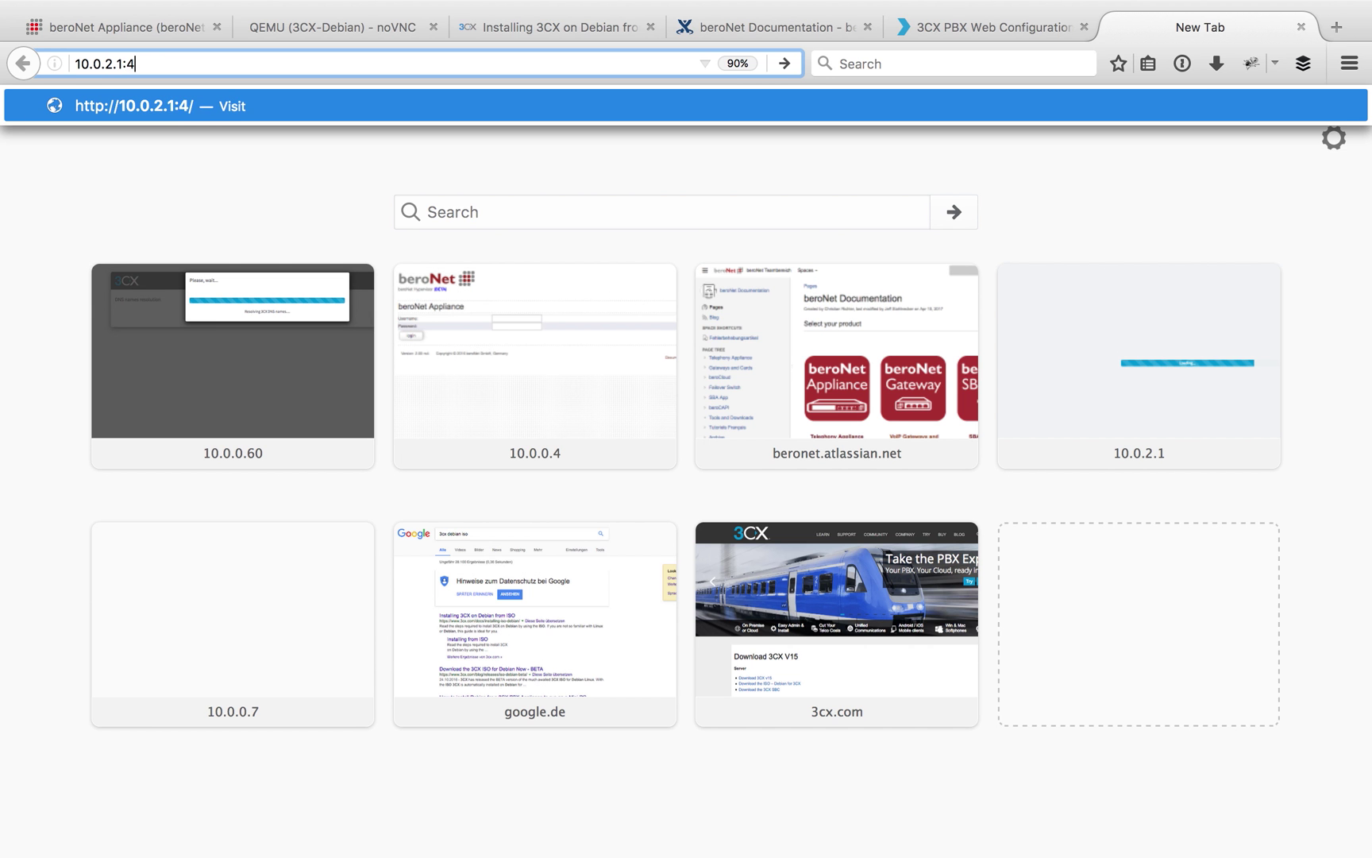
type(":5000")
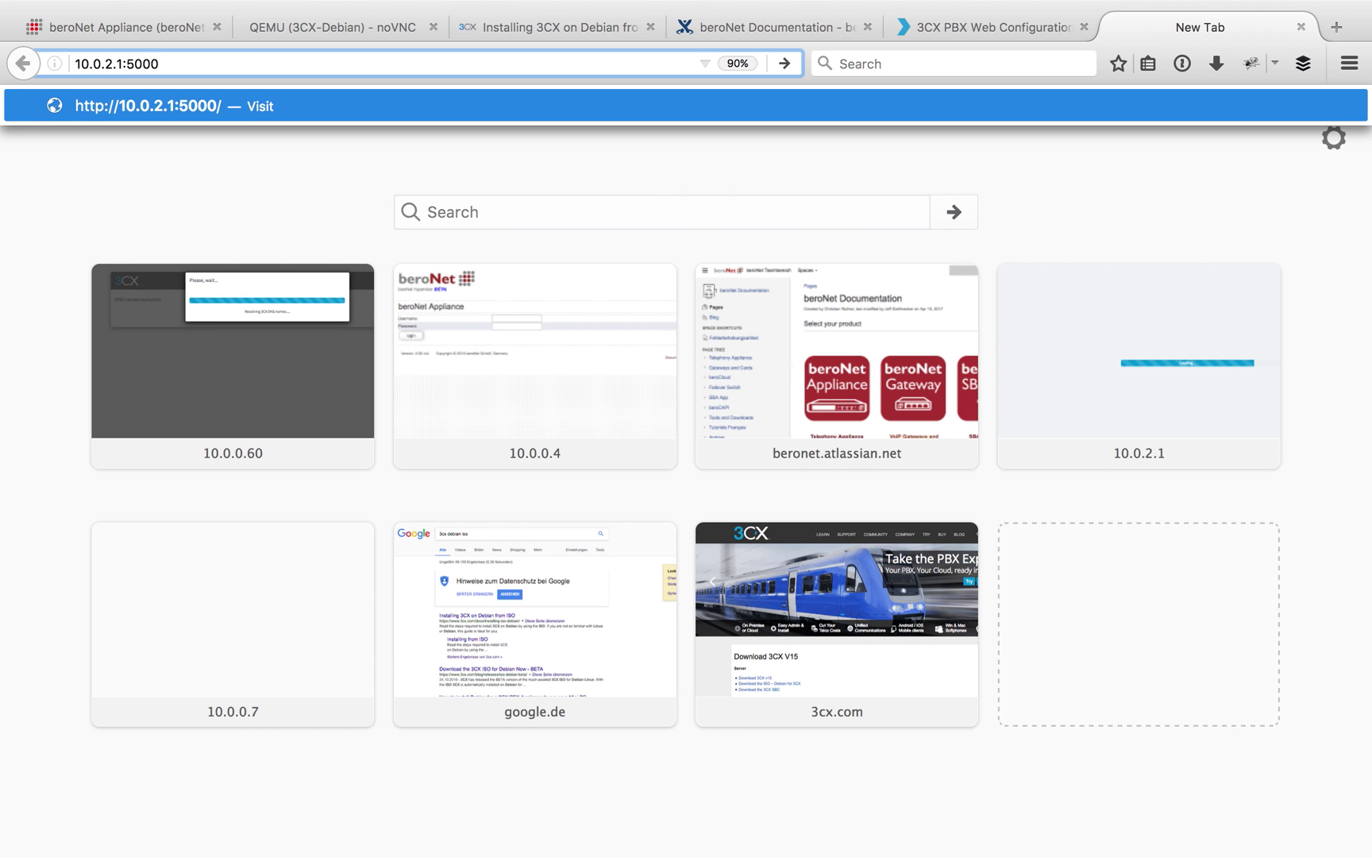
key("Return")
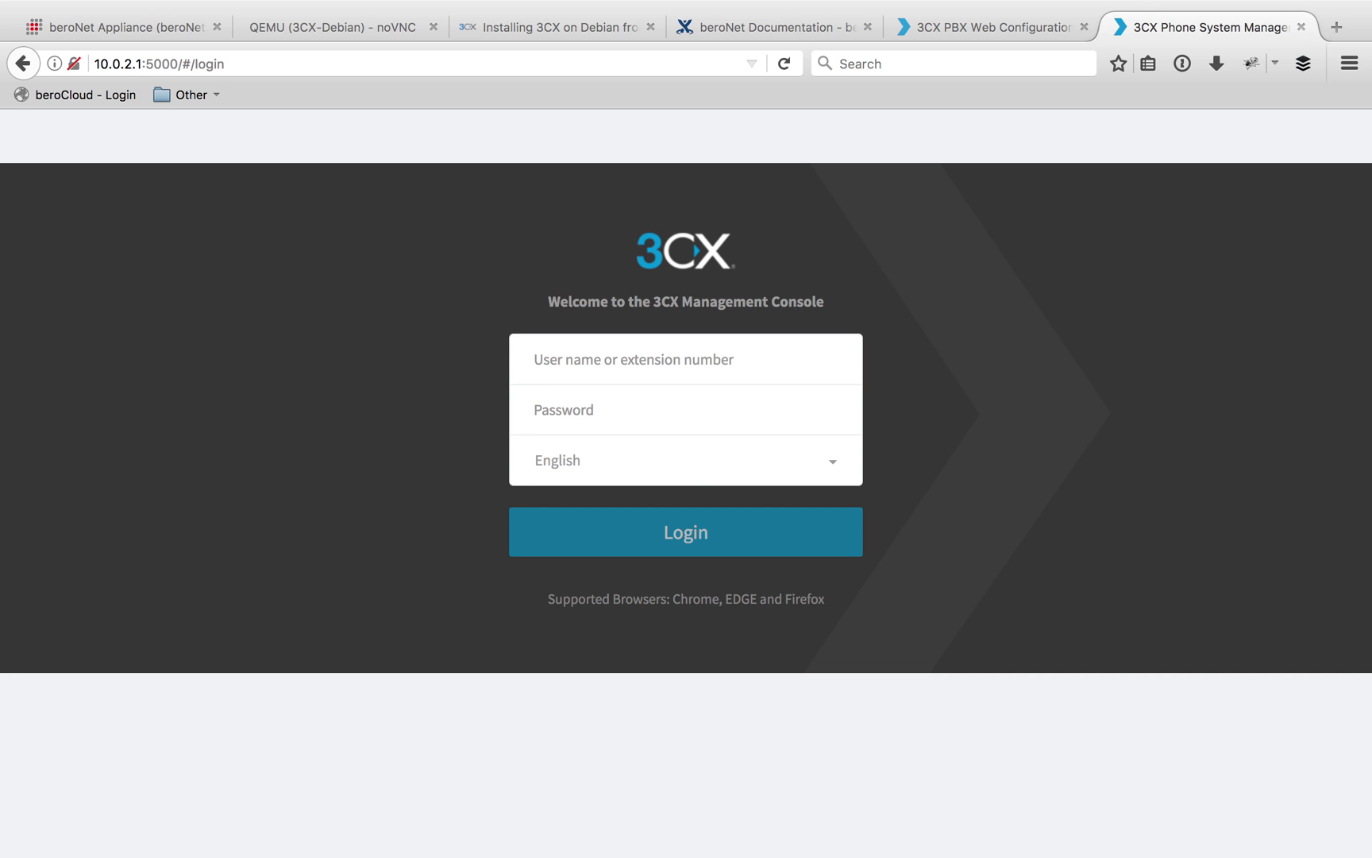
Log in to the console with the admin username and password
left_click(667, 356)
type("skywalk")
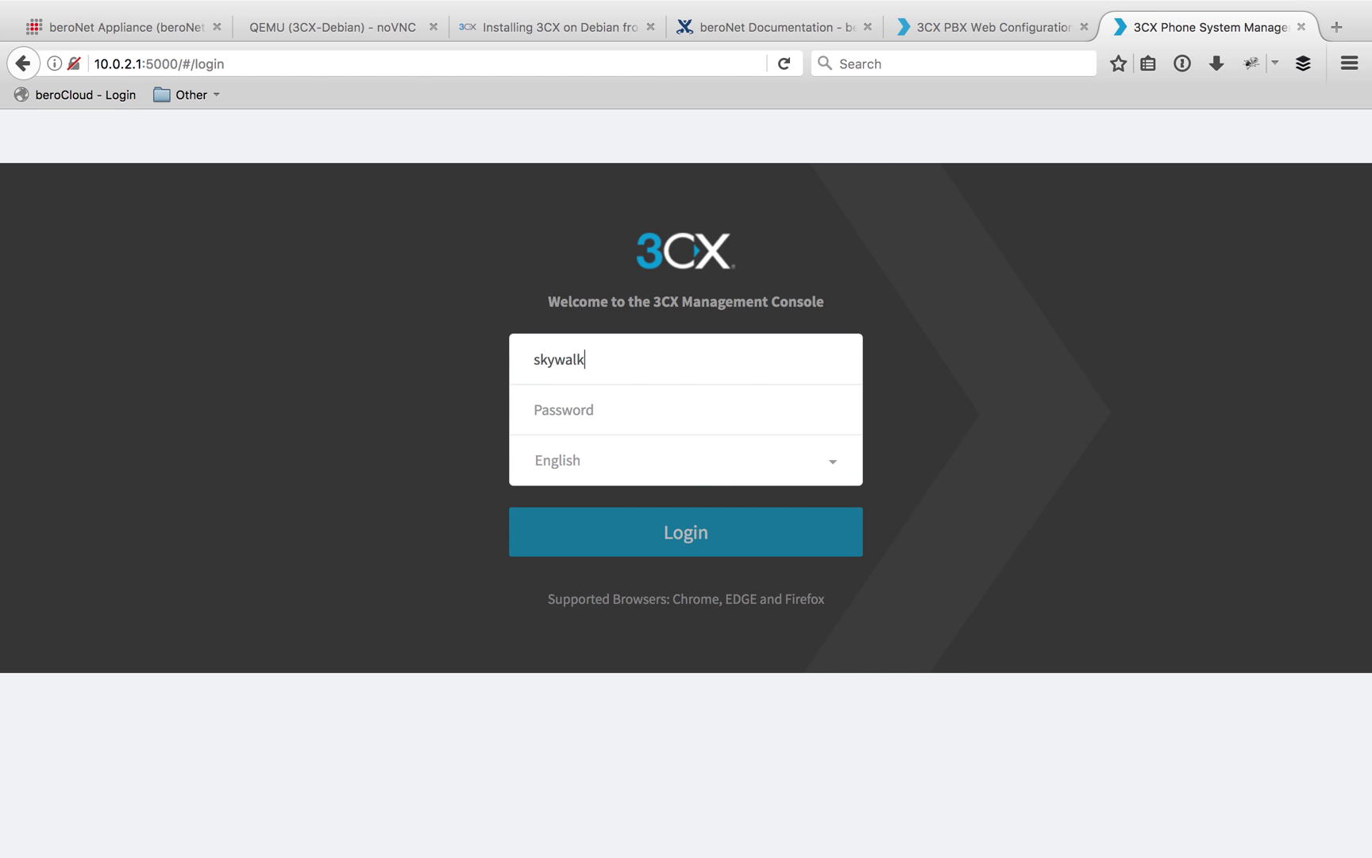
type("er")
key("Tab")
type("•••••••")
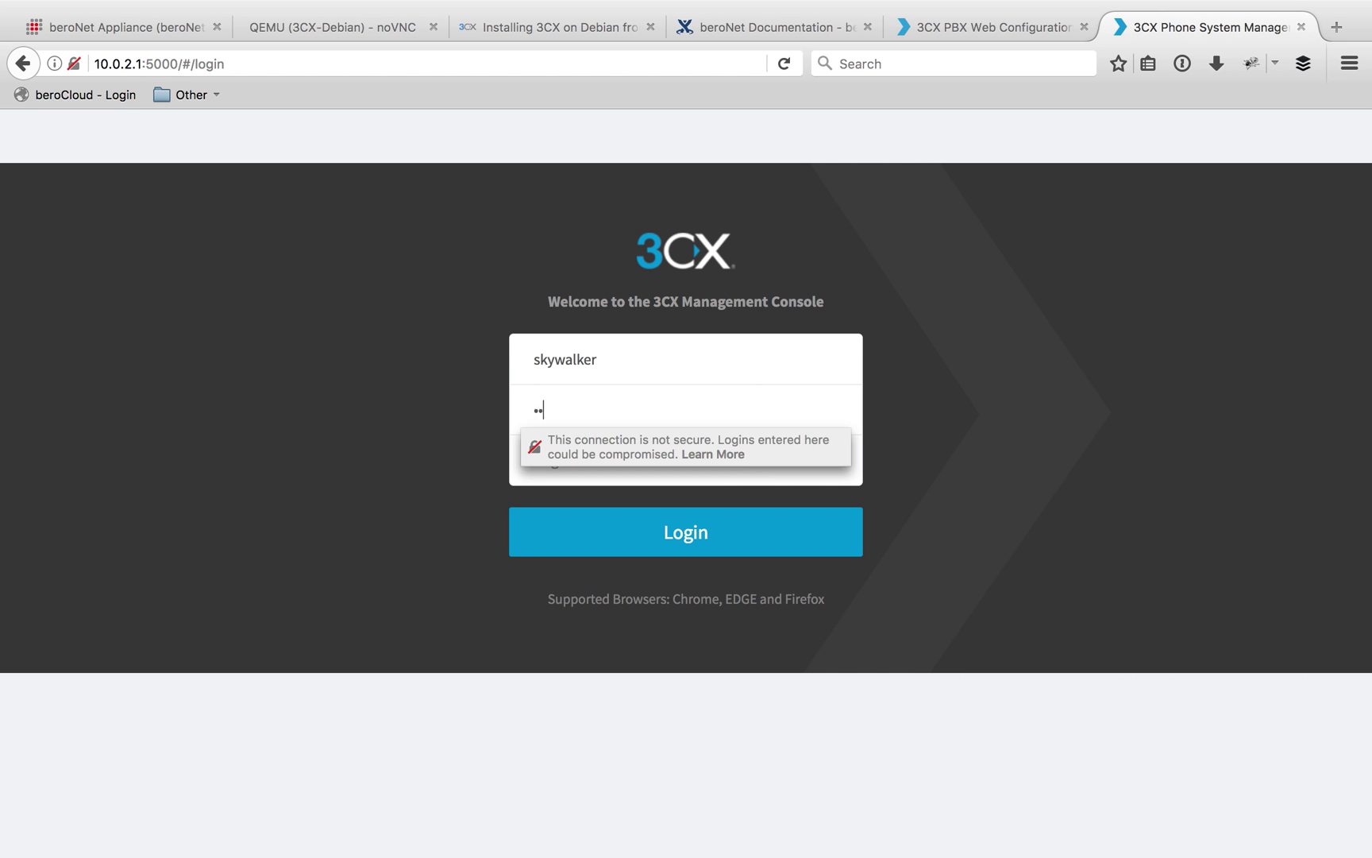
left_click(719, 521)
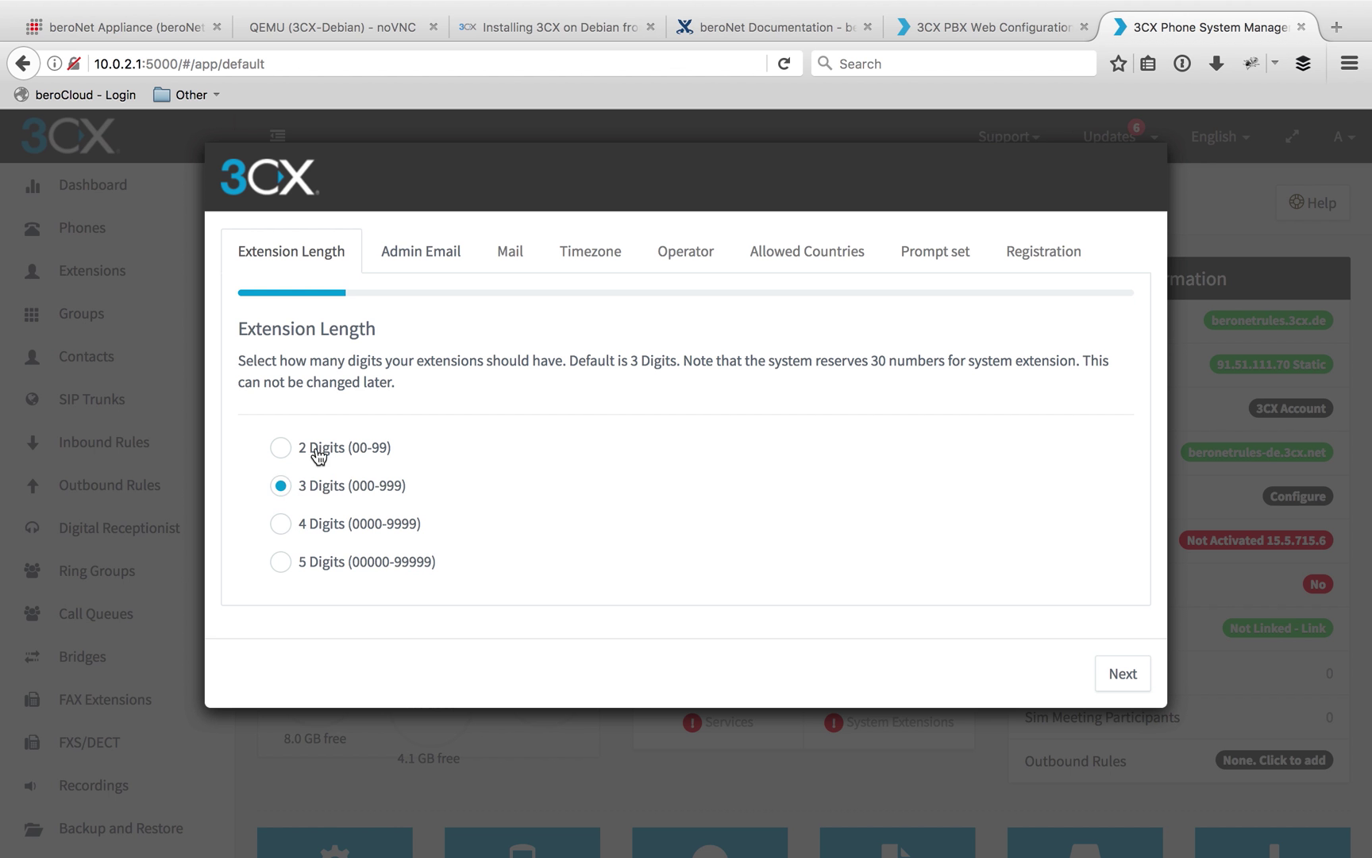
Keep 3-digit extensions and enter the corrected admin notification e-mail address
left_click(1122, 681)
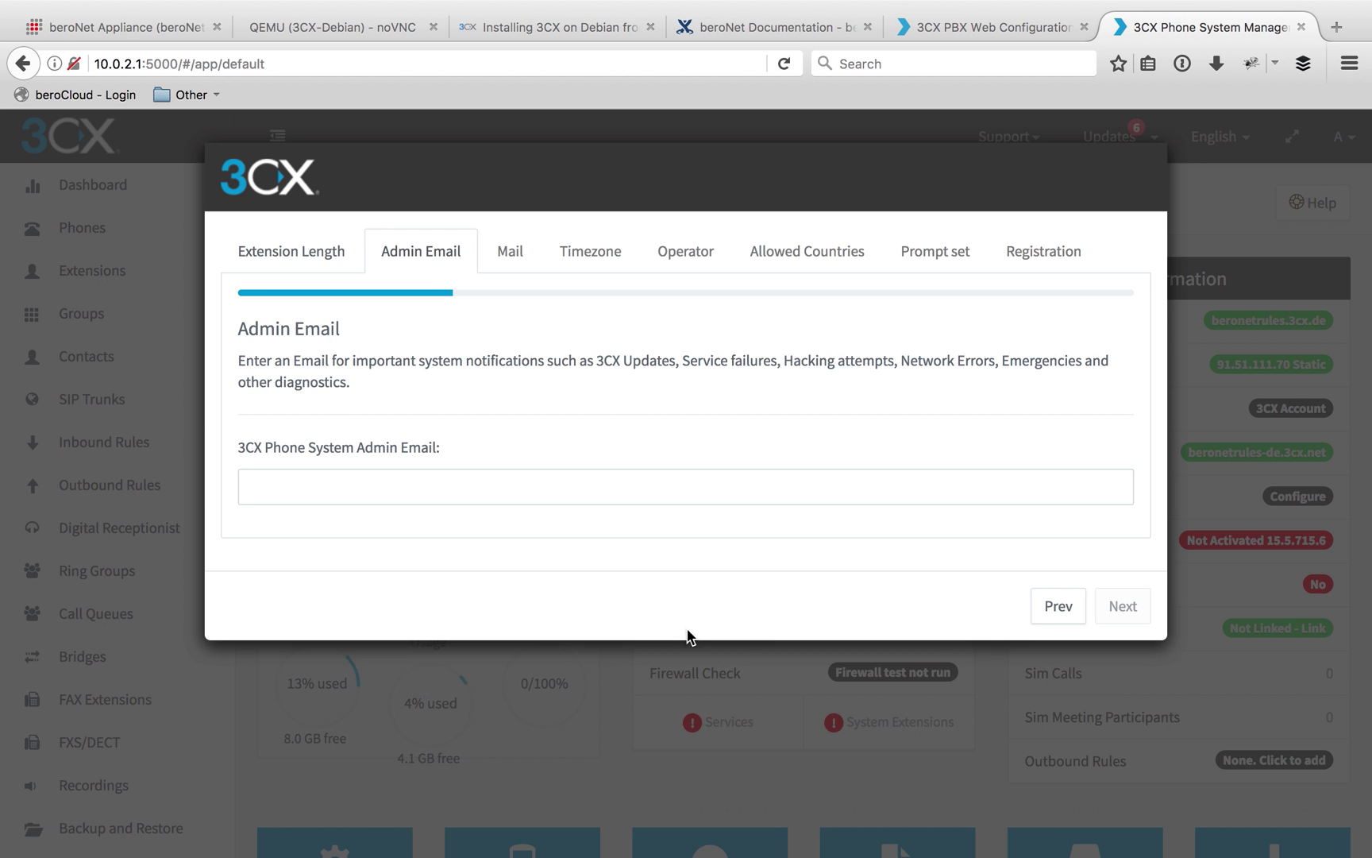
left_click(442, 494)
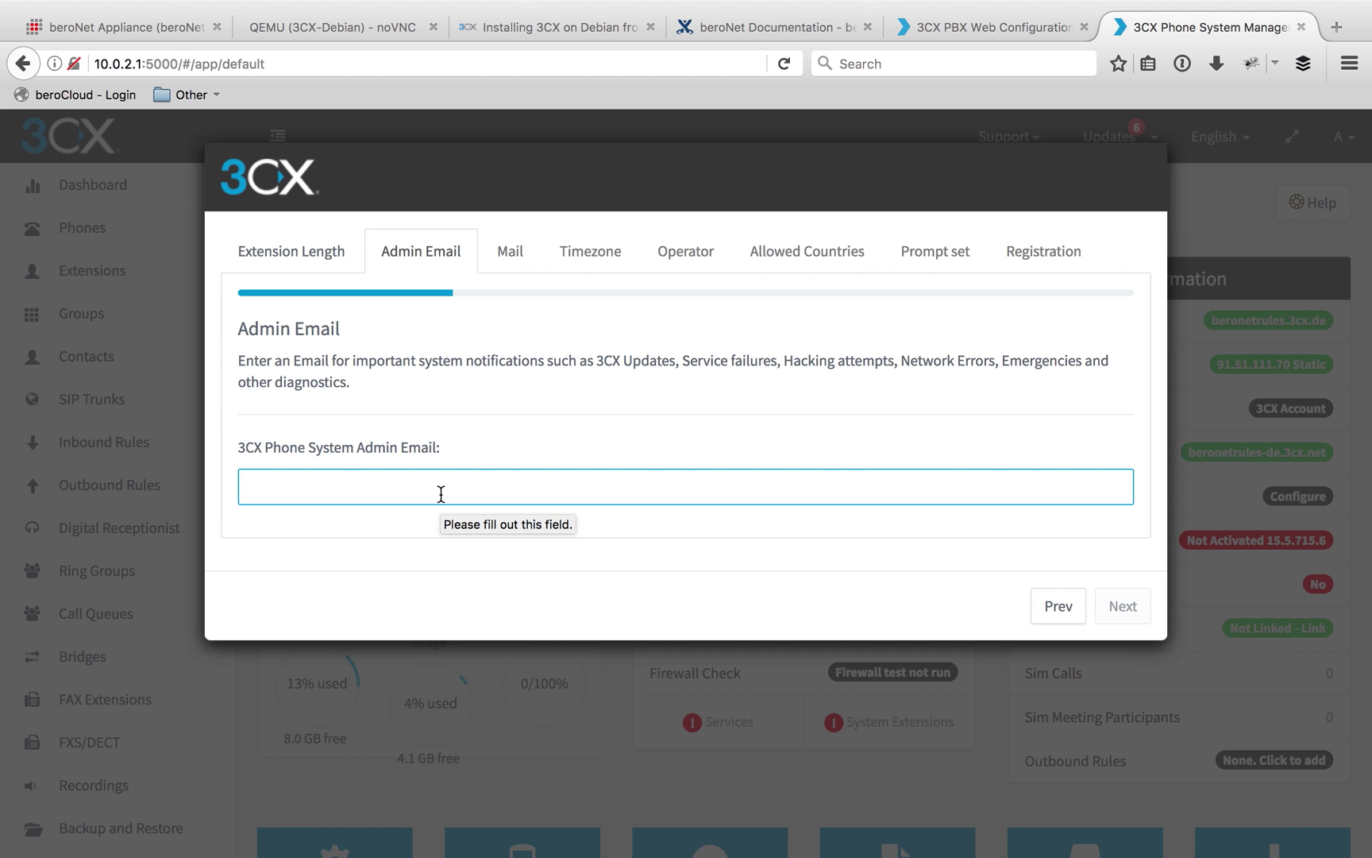
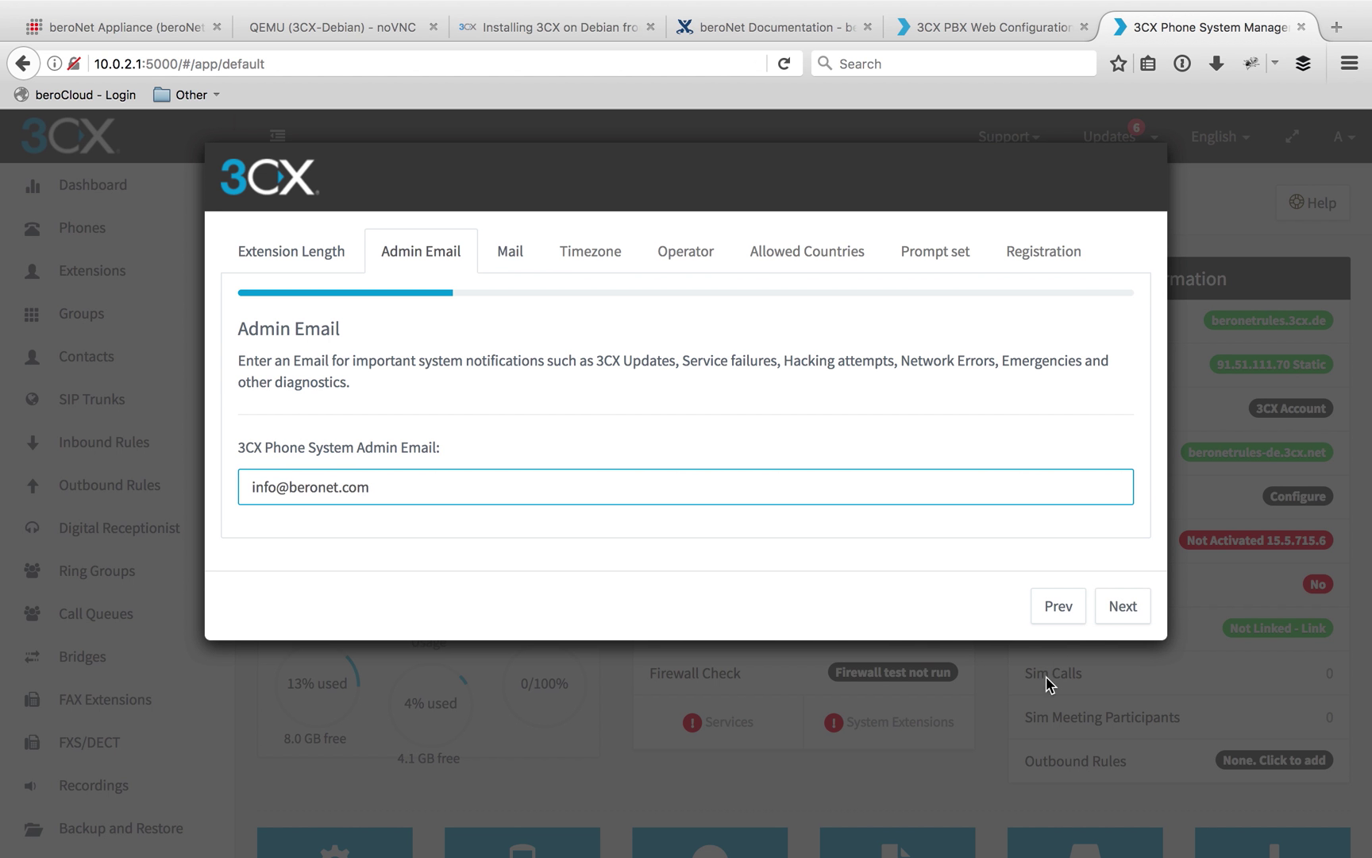
Move to the mail server step and review the available SMTP providers
left_click(1124, 623)
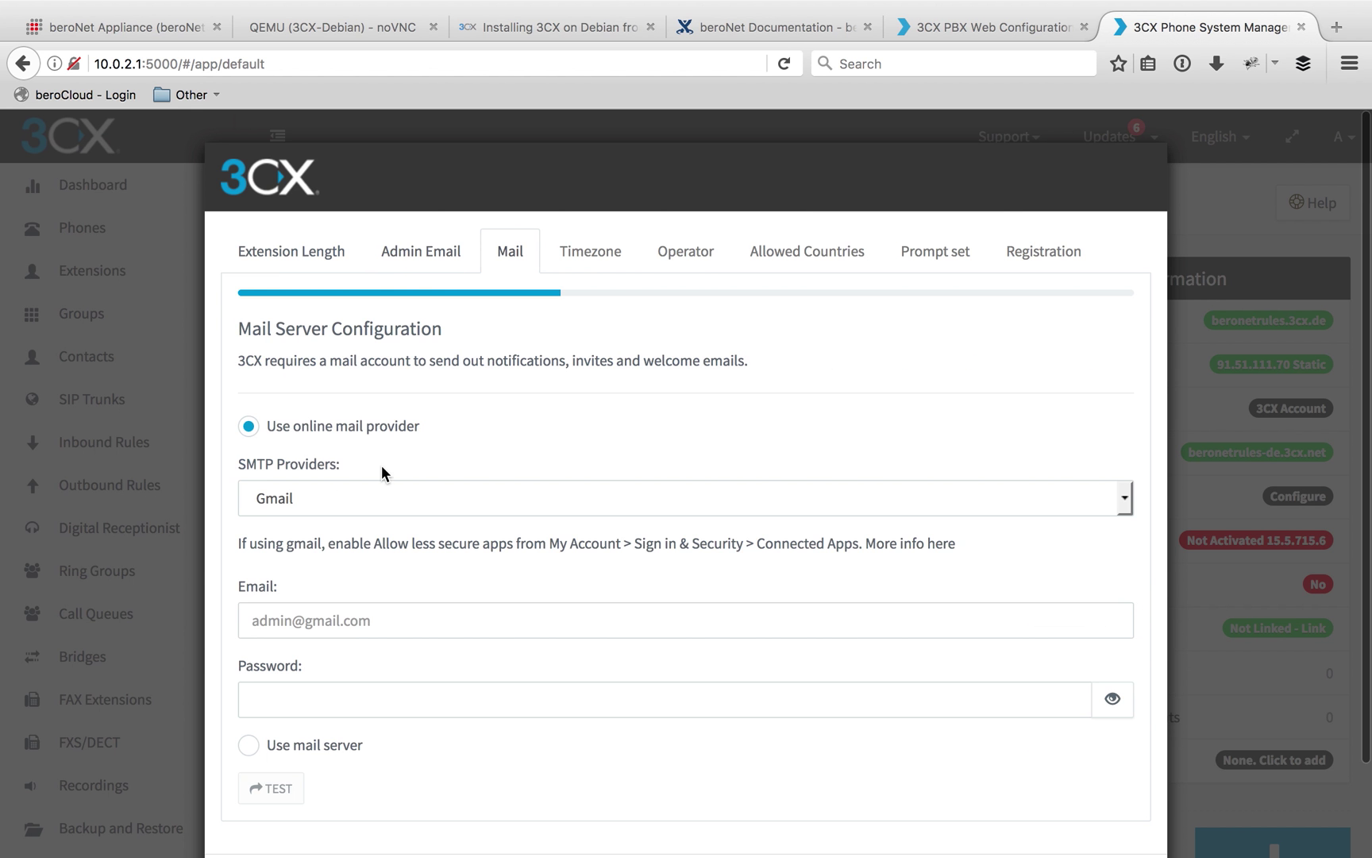
scroll(341, 499, "down", 3)
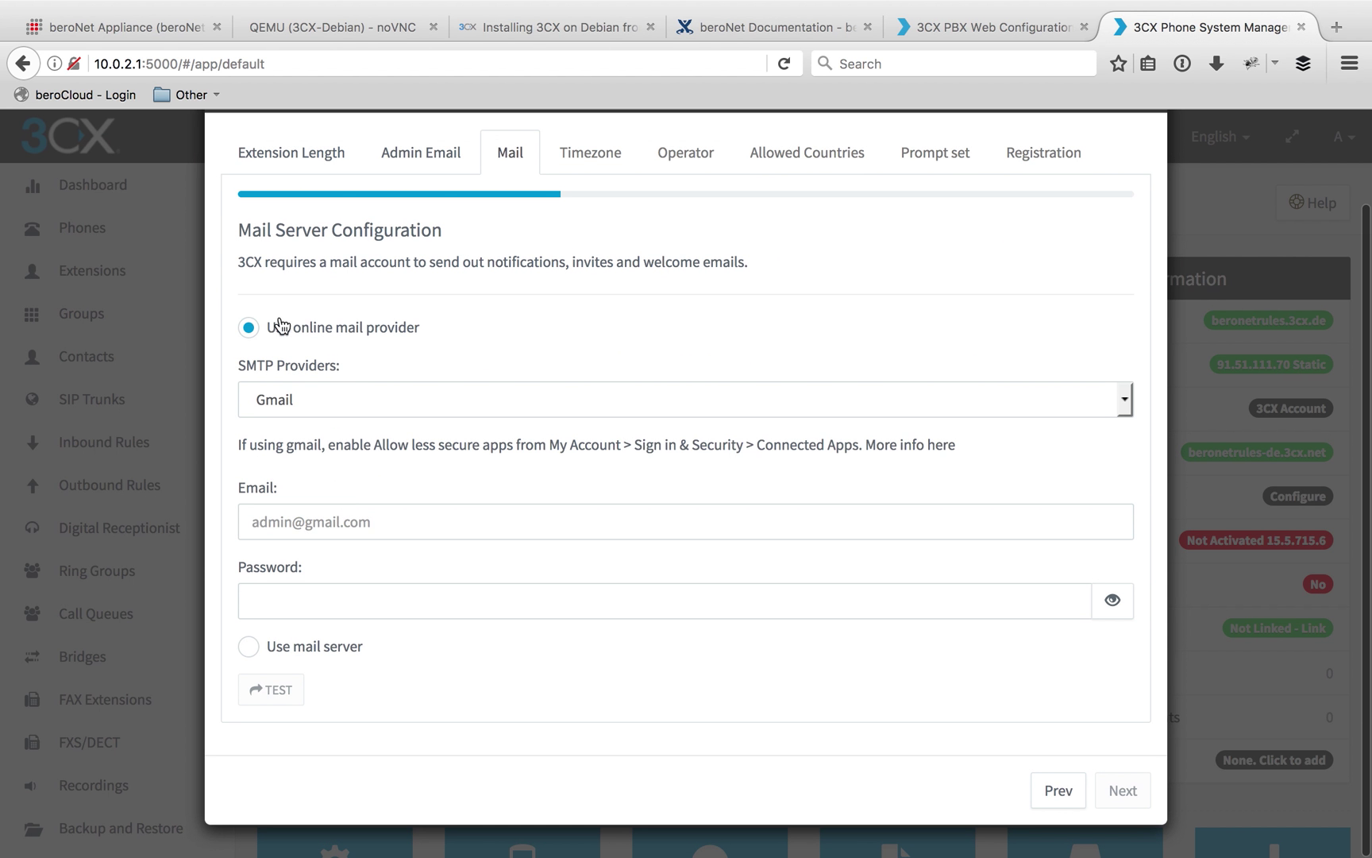
left_click(328, 386)
left_click(397, 372)
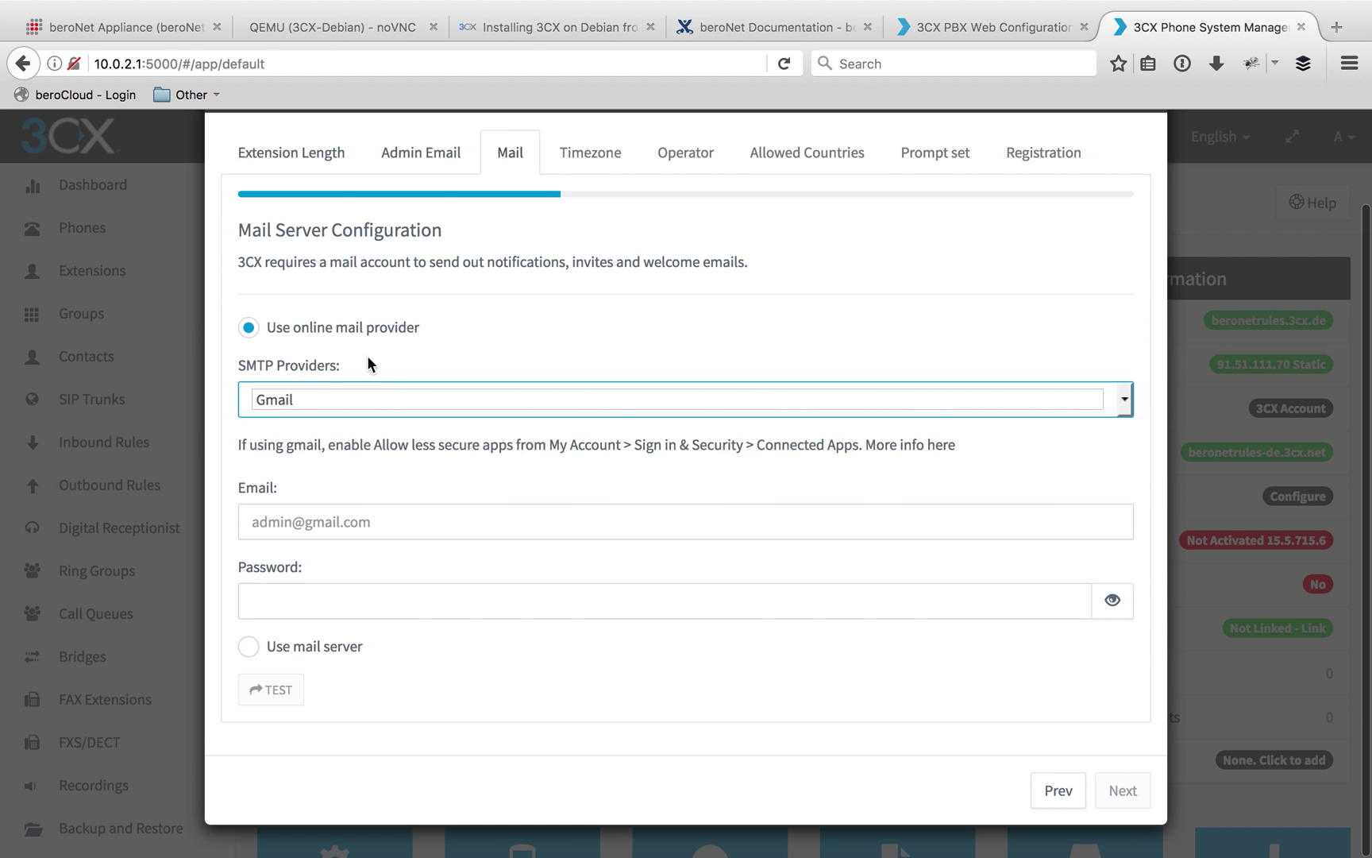
left_click_drag(449, 338, 382, 331)
left_click(469, 333)
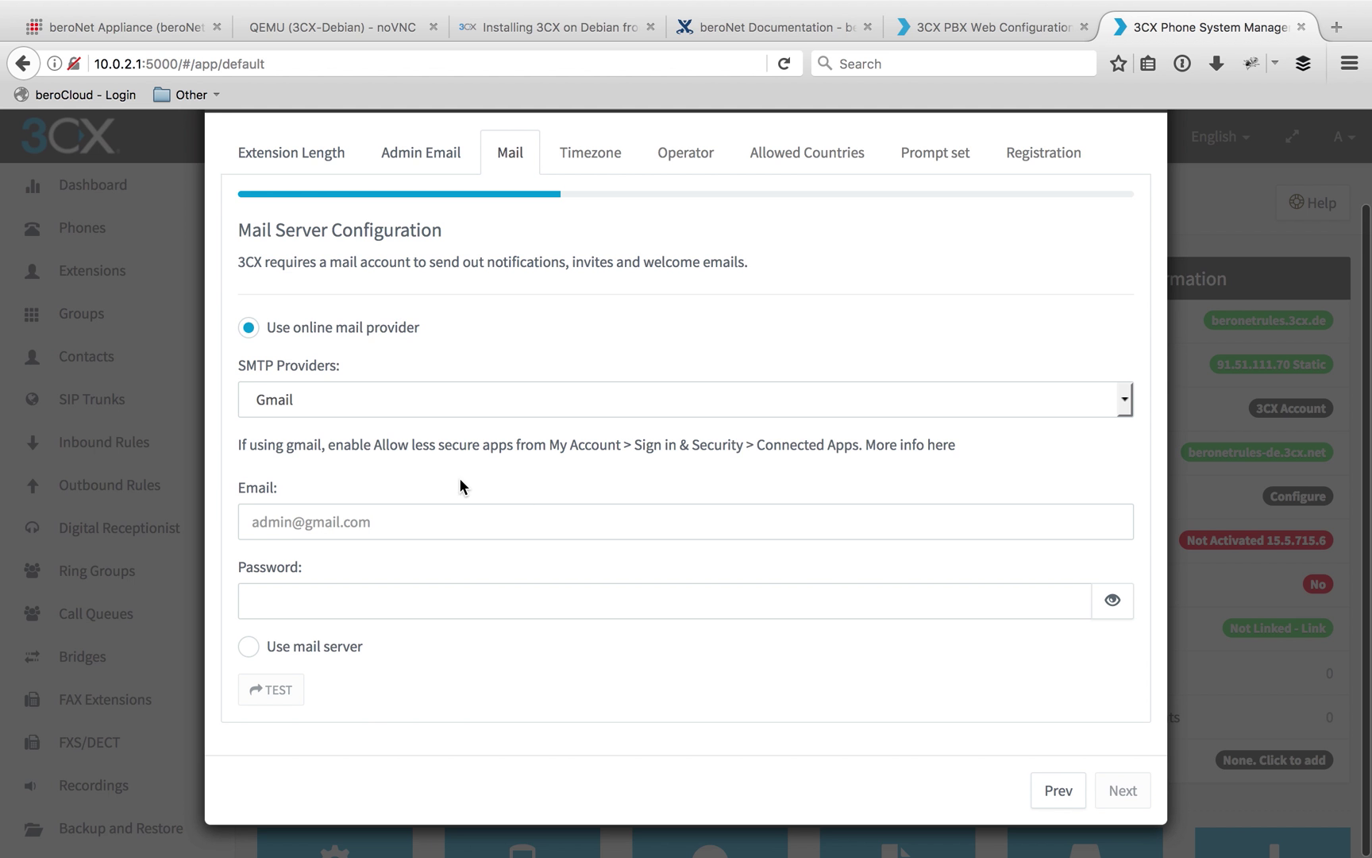
Use a custom mail server, entering its account e-mail and password, and continue
left_click(253, 648)
scroll(373, 656, "down", 2)
left_click(323, 527)
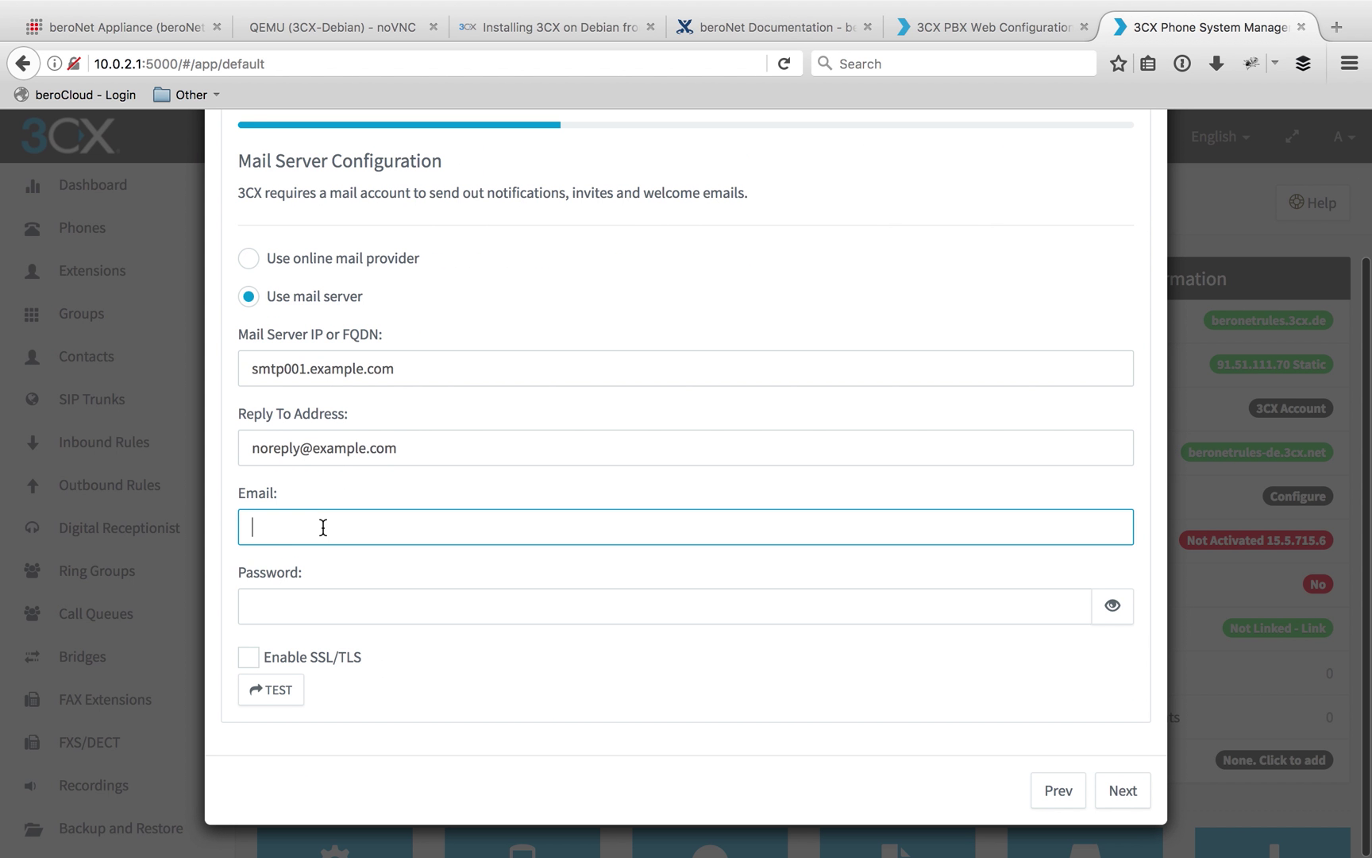
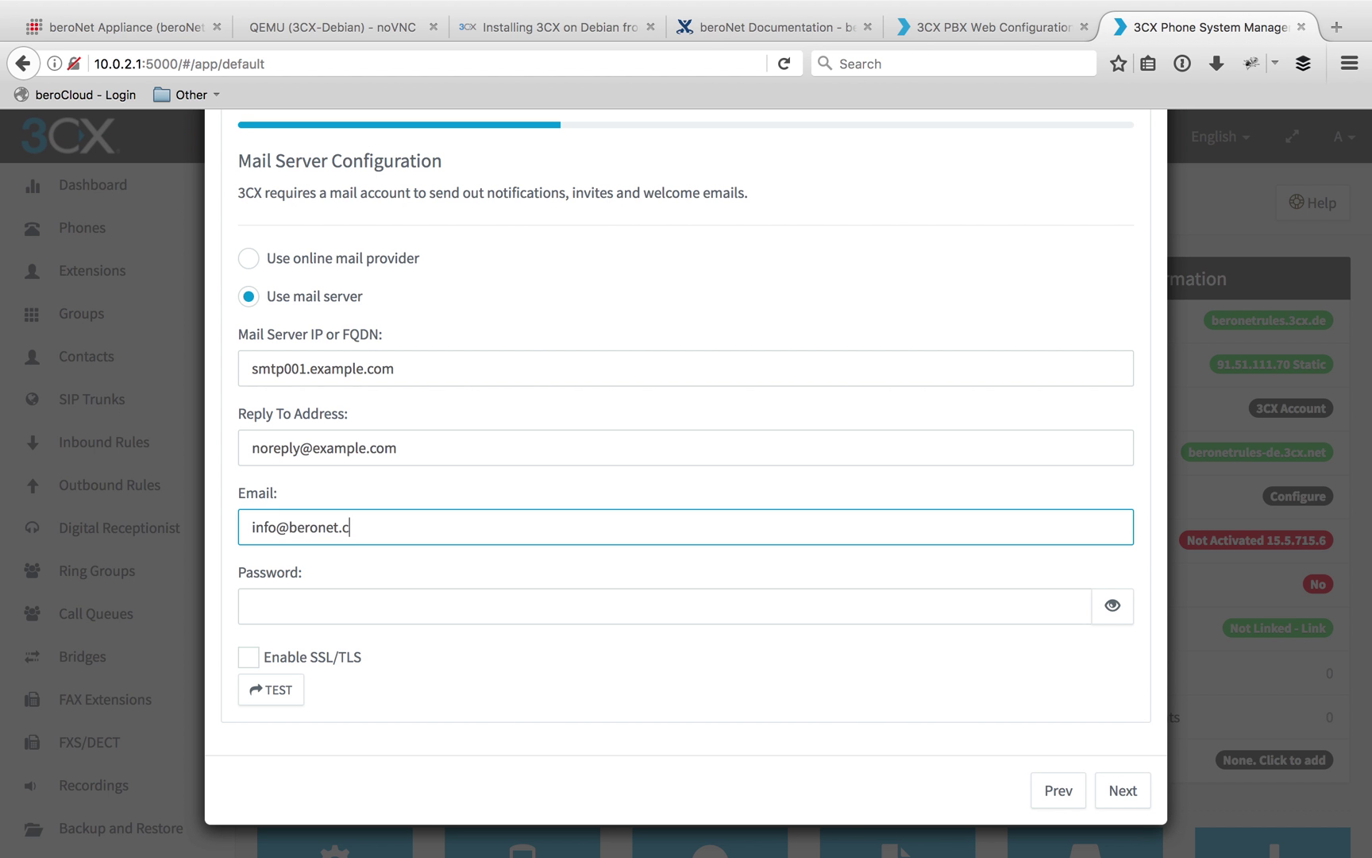
key("Tab")
type("•••••••••••")
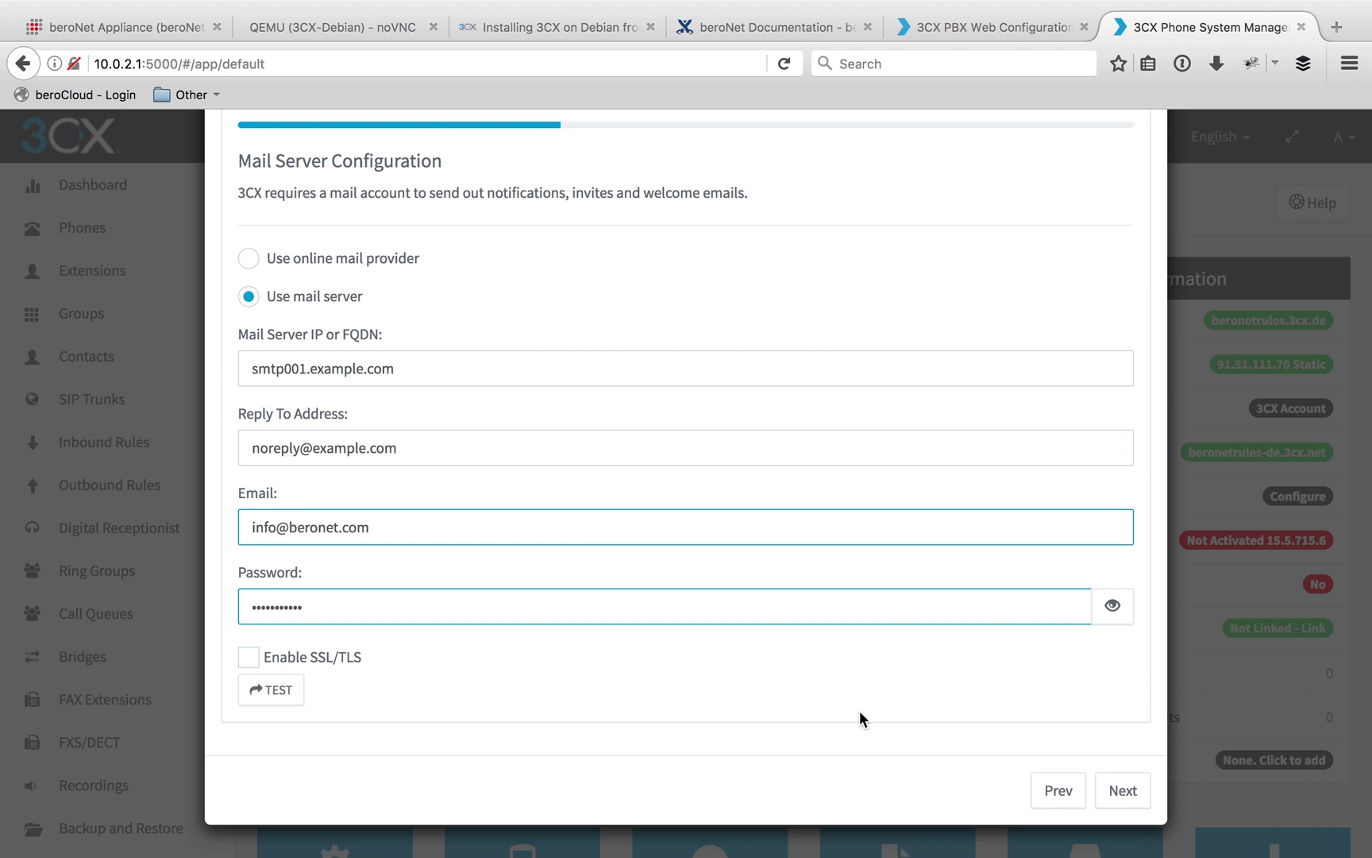
left_click(1122, 792)
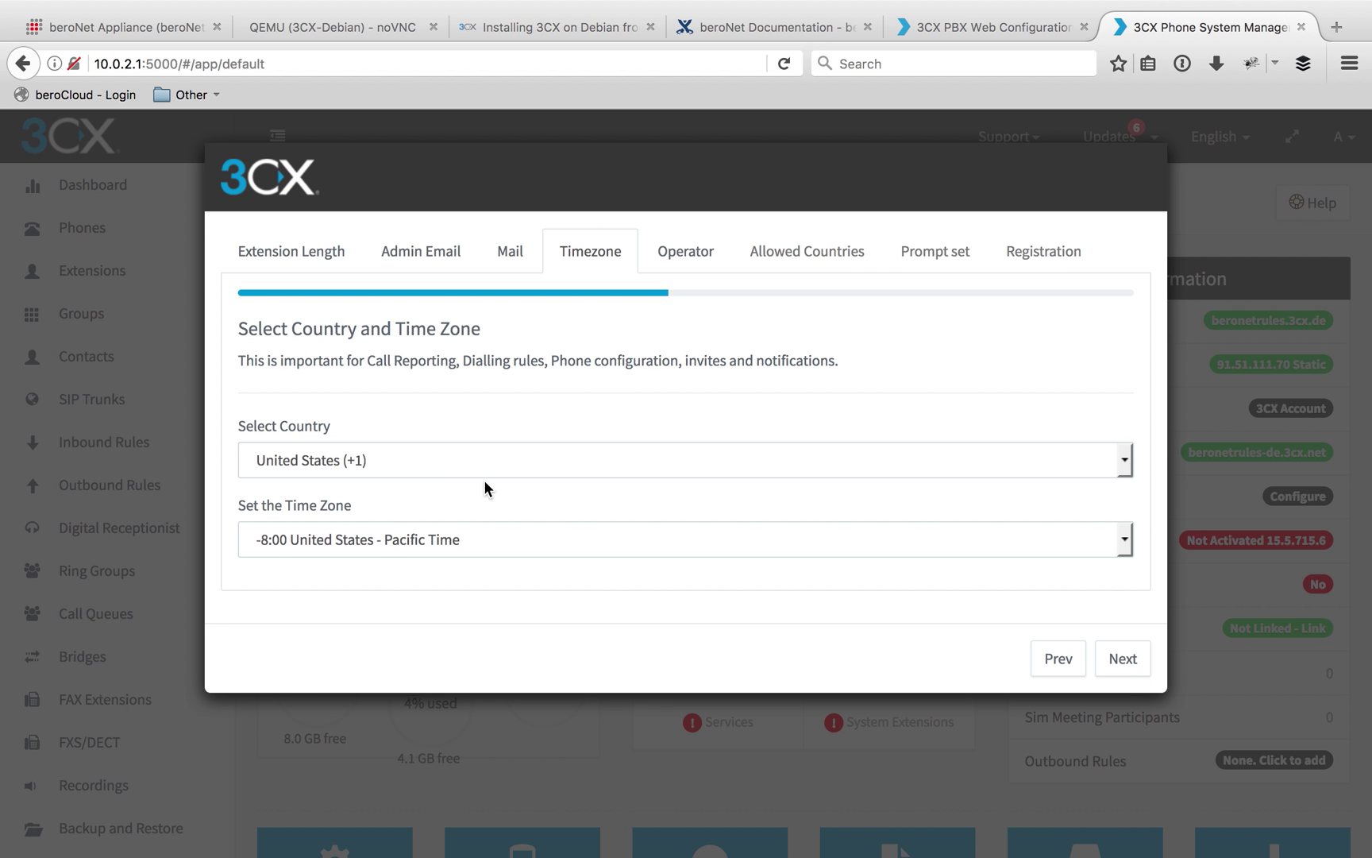
Set the country to Germany (+49) and the time zone to +1:00 Germany (Berlin)
left_click(406, 452)
scroll(414, 532, "down", 2)
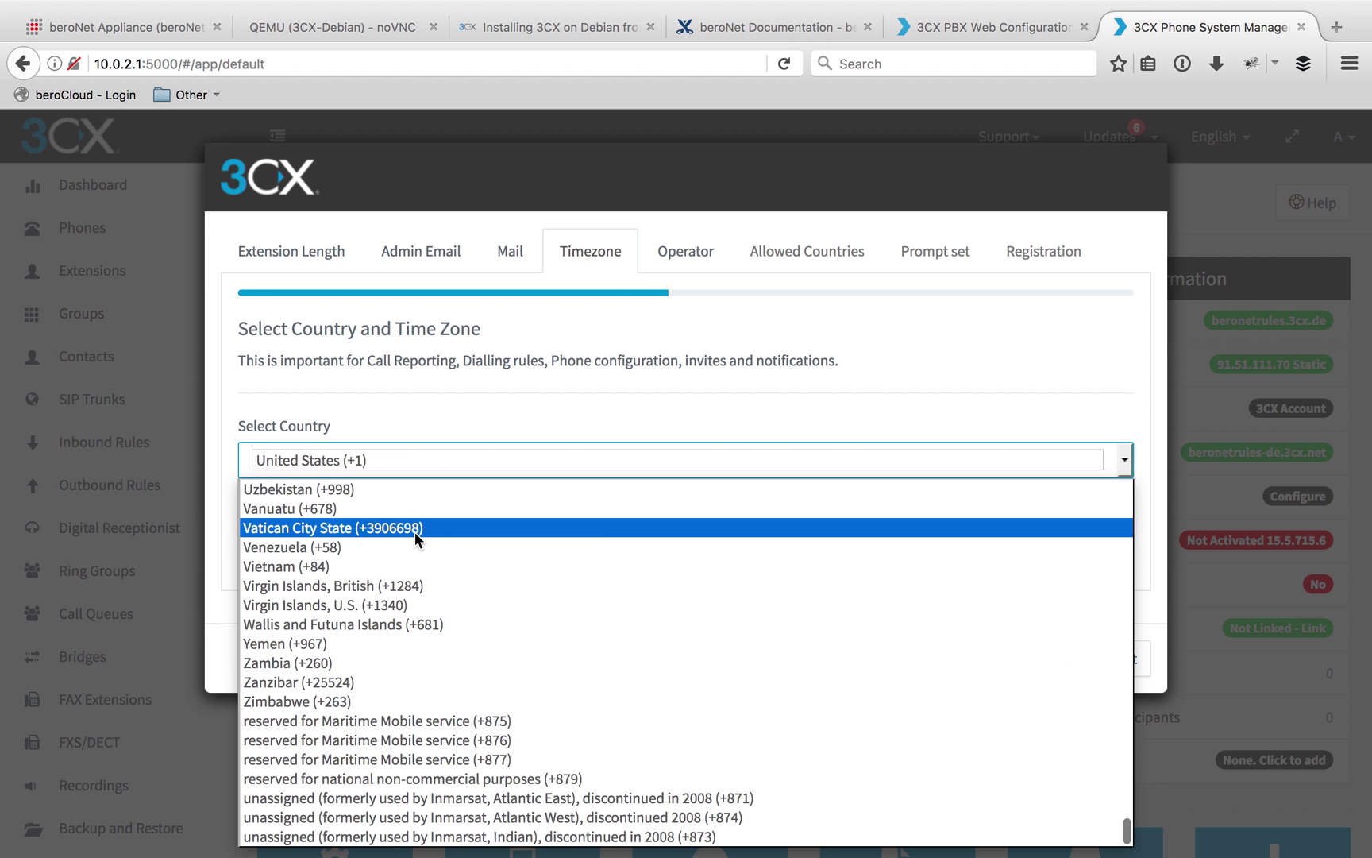
scroll(414, 532, "up", 20)
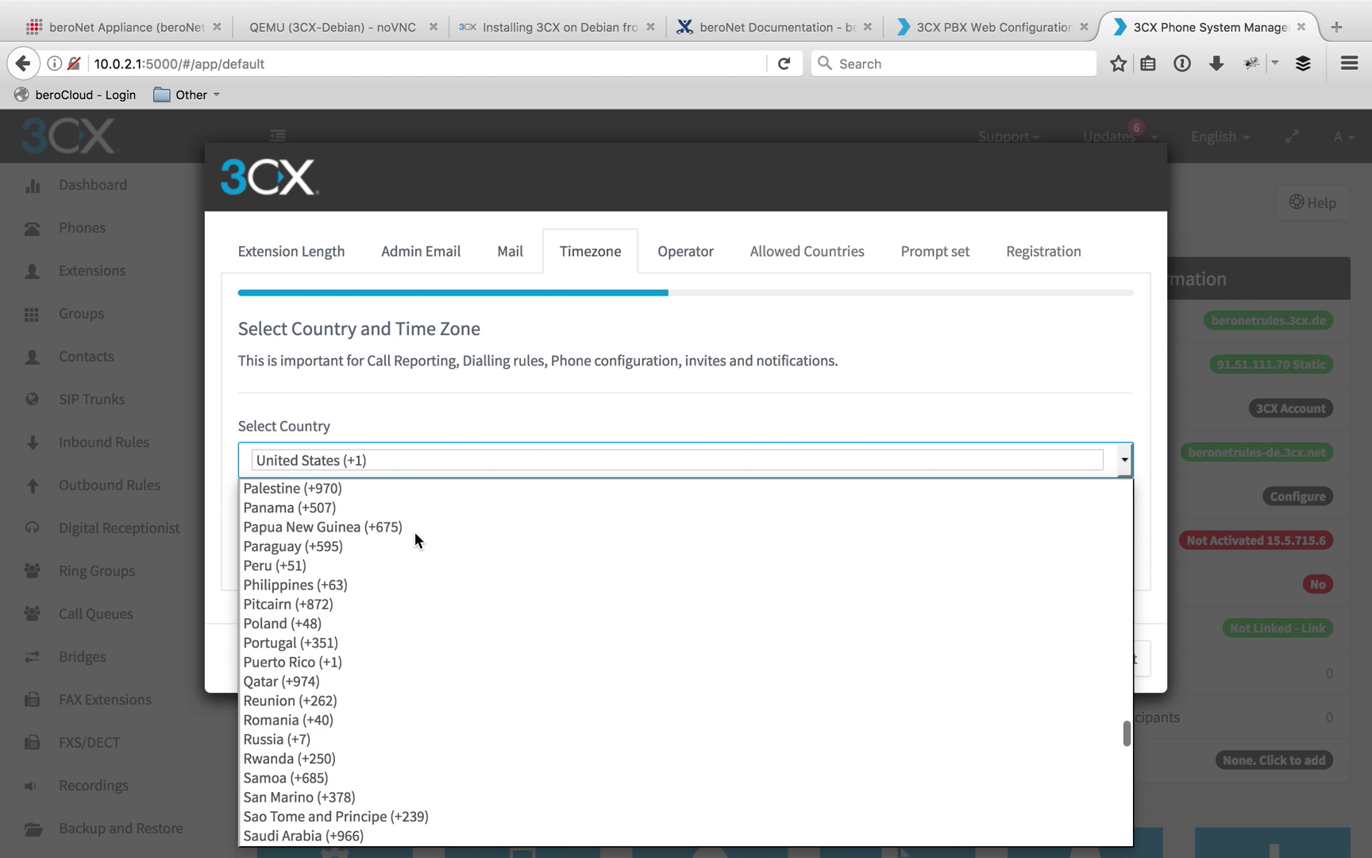
scroll(415, 540, "up", 15)
scroll(415, 540, "down", 5)
left_click(291, 739)
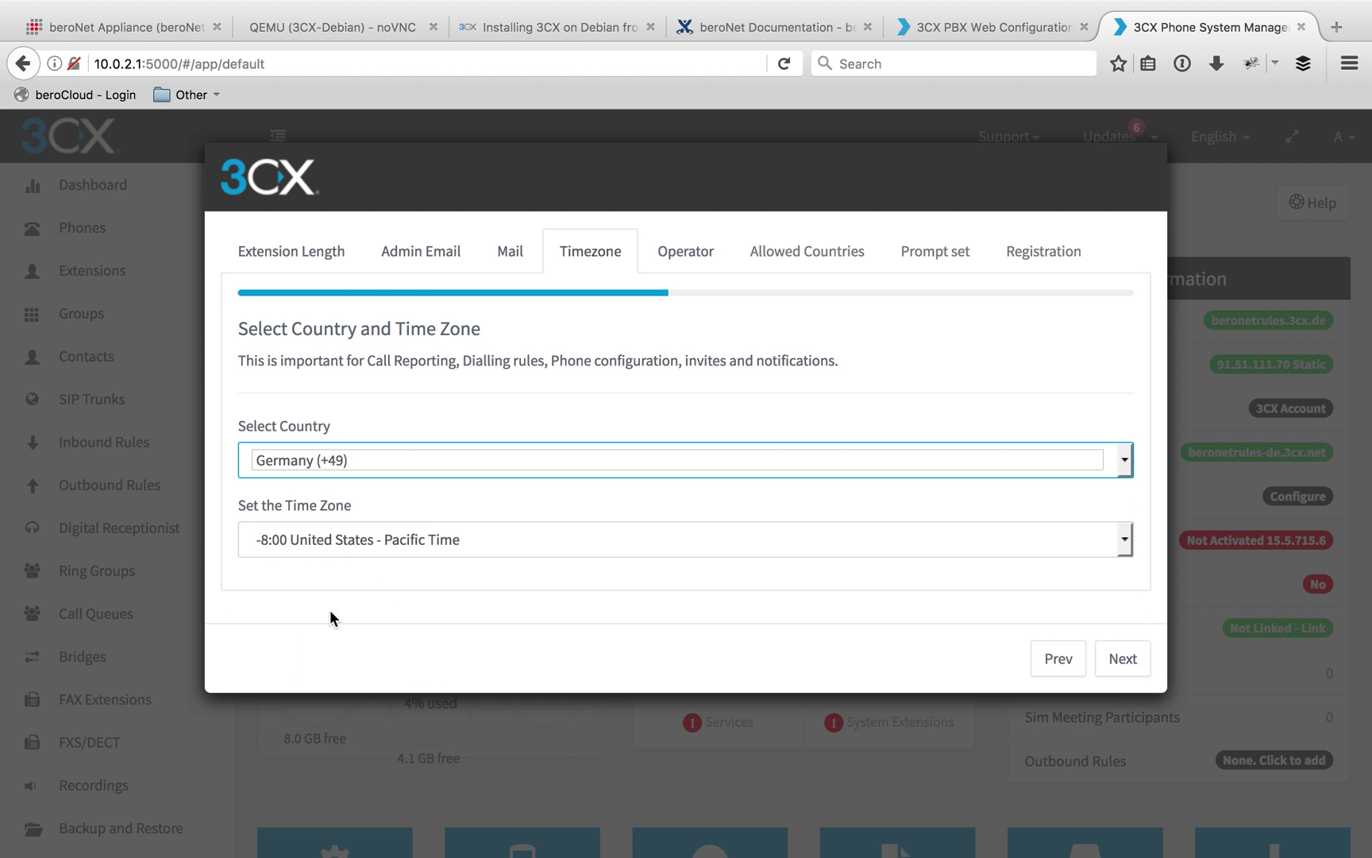
left_click(332, 538)
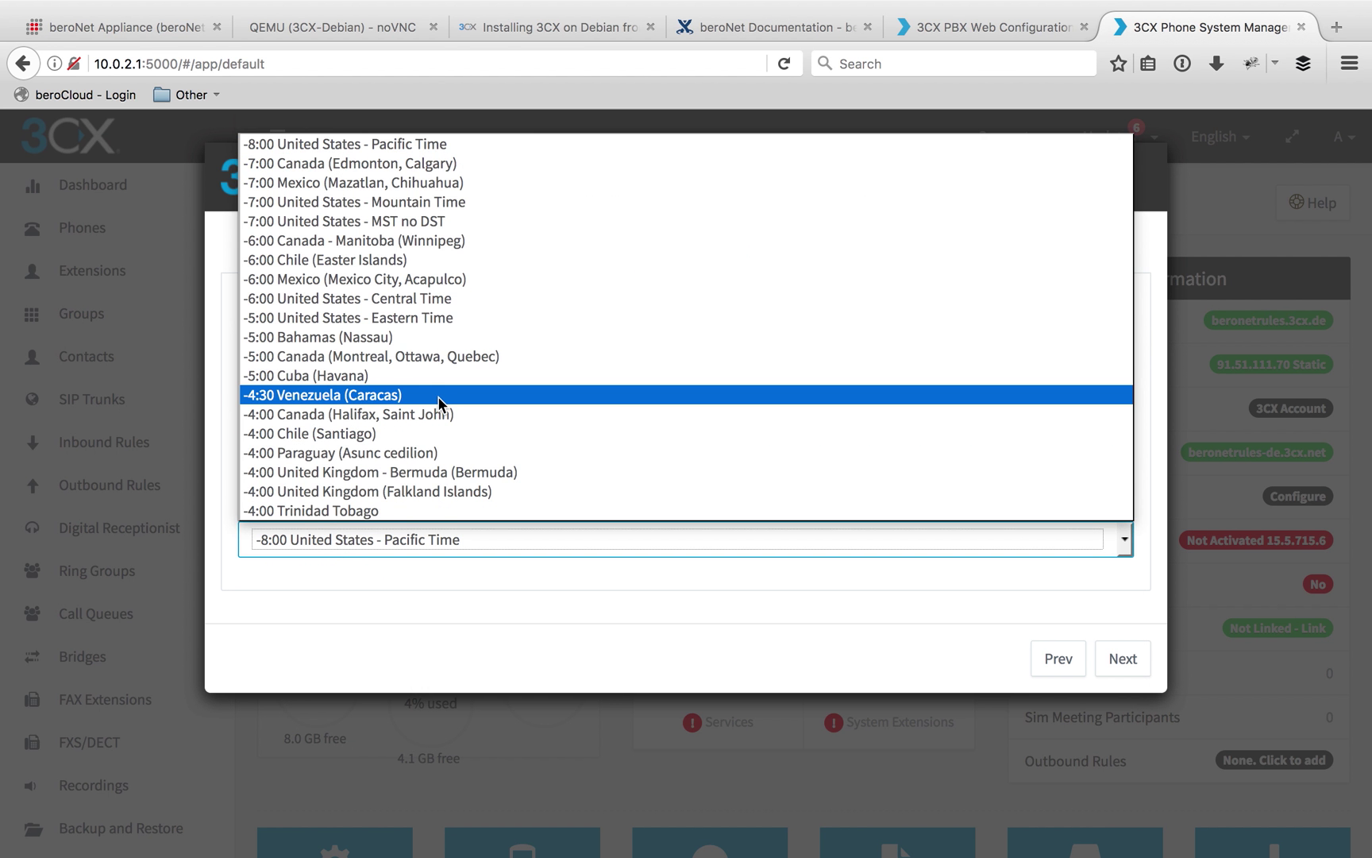
scroll(440, 397, "down", 7)
scroll(441, 397, "down", 3)
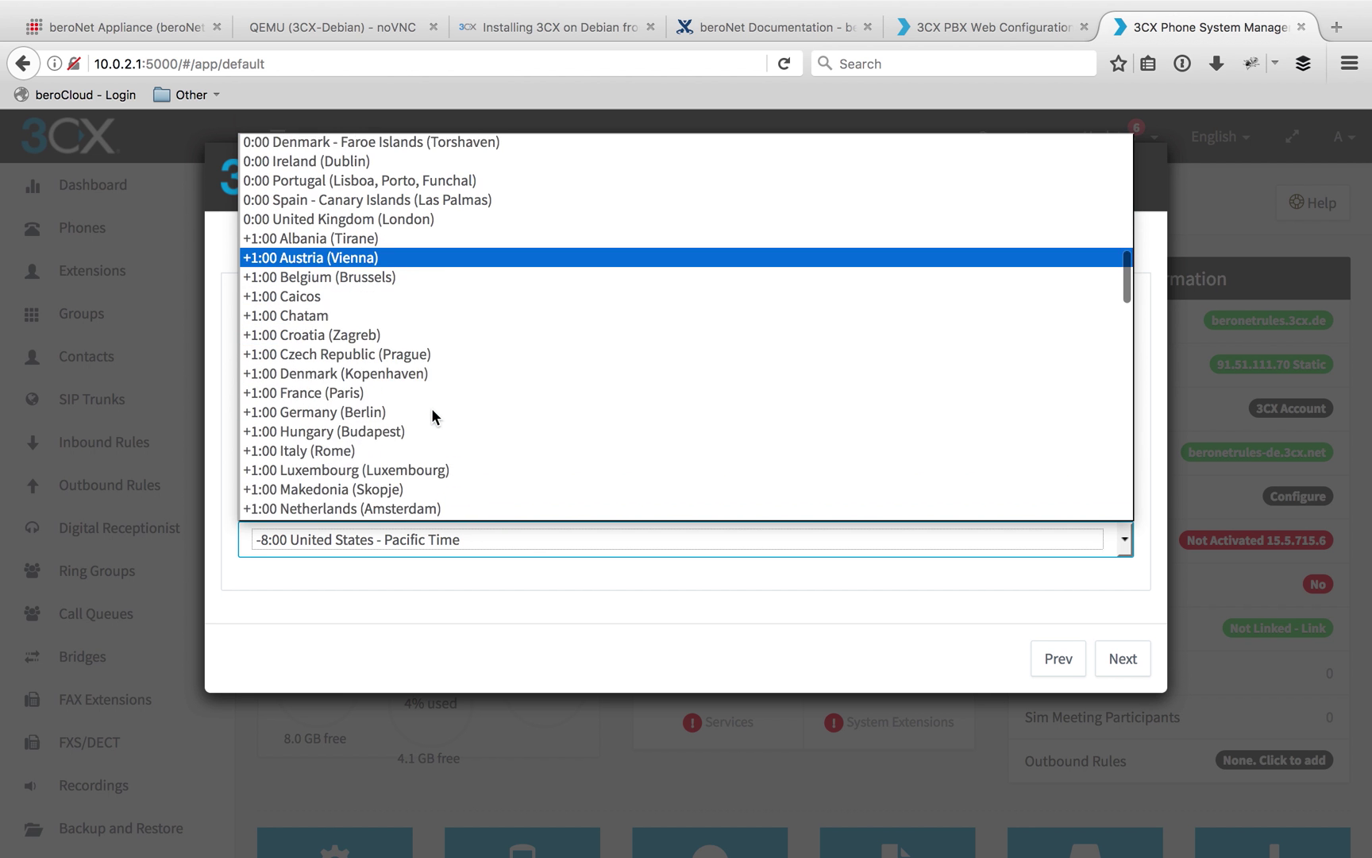
scroll(431, 407, "down", 1)
left_click(315, 391)
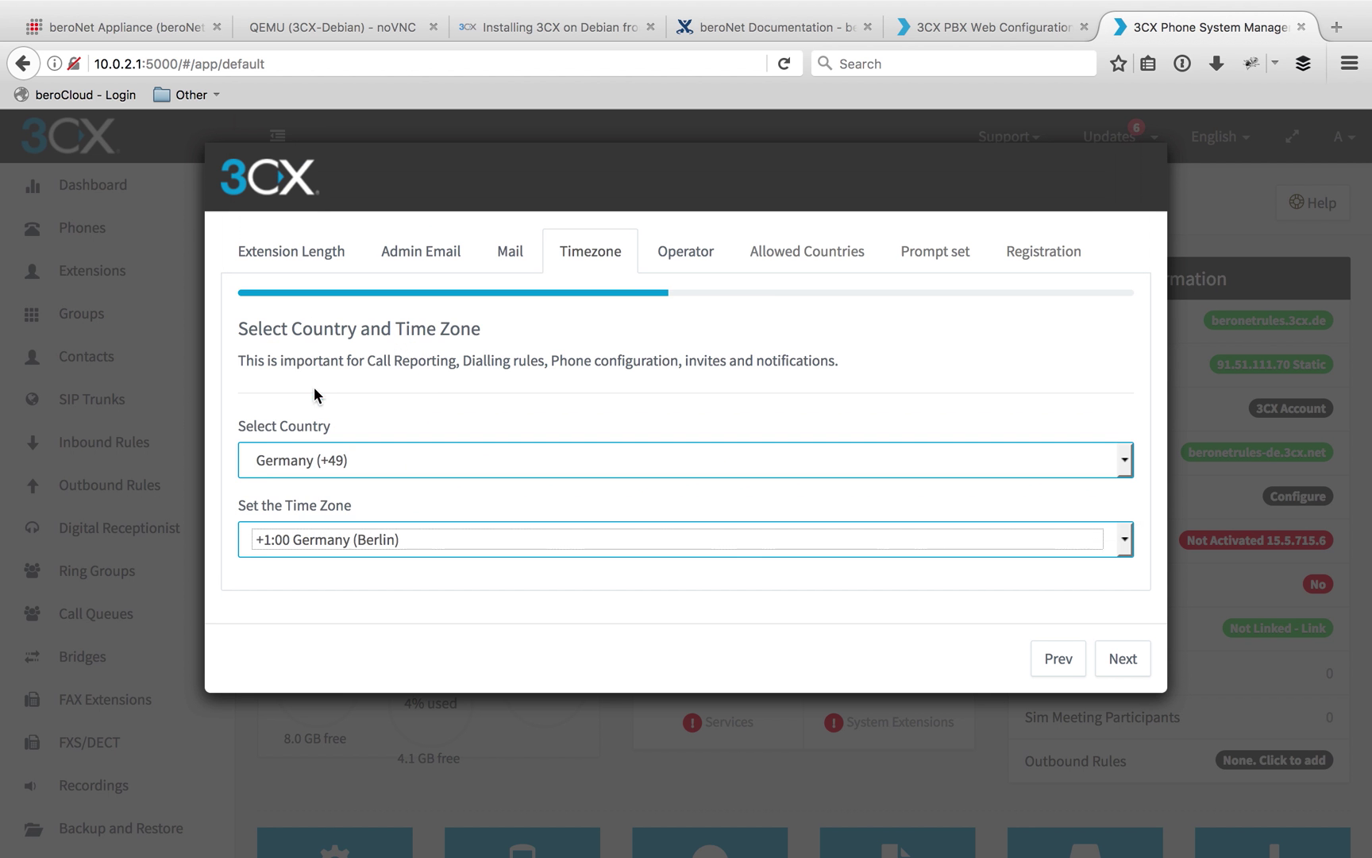
Name operator extension 000 'Main Line', add its e-mail address, and continue
left_click(1147, 662)
left_click(308, 563)
type("Main")
key("Tab")
type("Line")
key("Tab")
key("Tab")
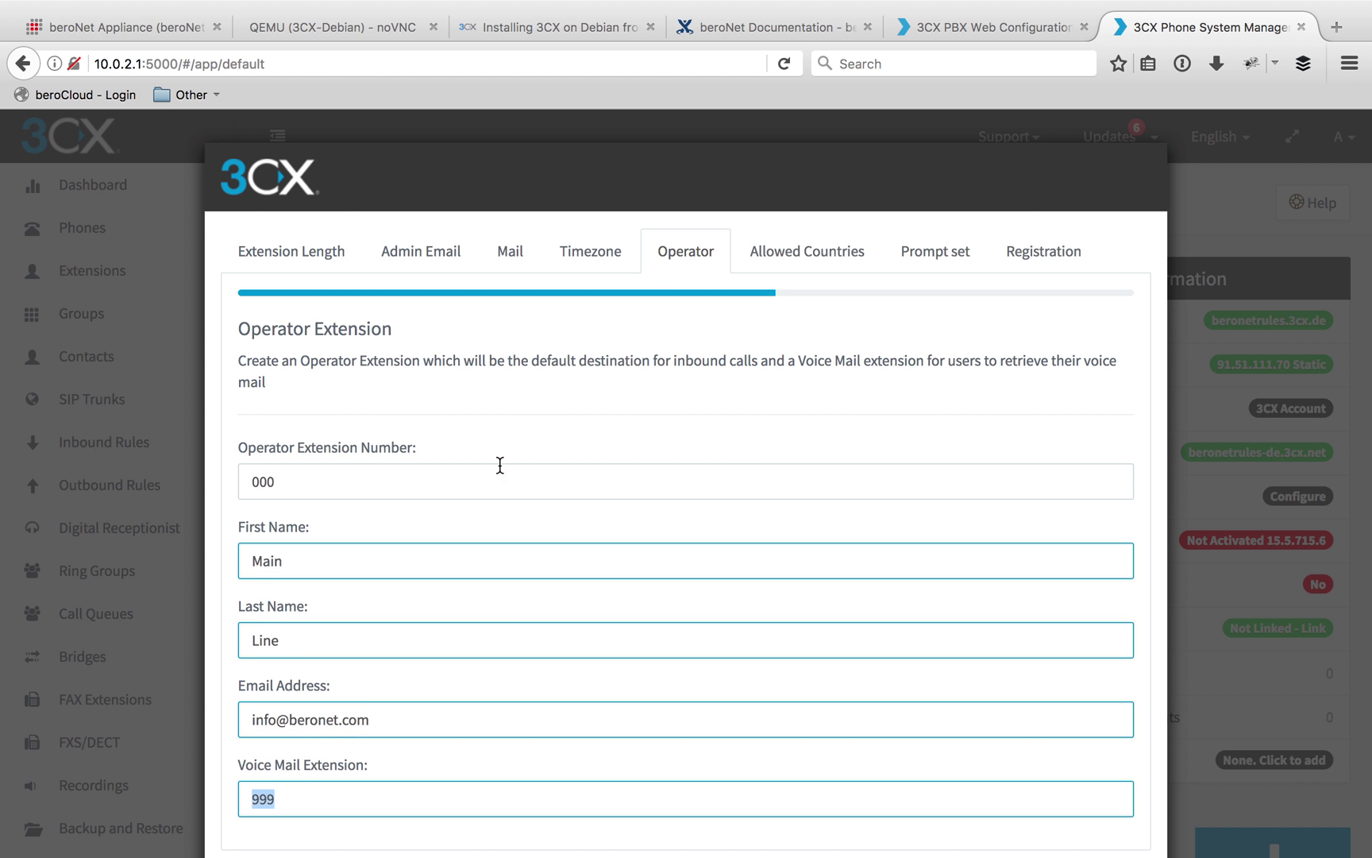
scroll(497, 452, "down", 3)
left_click(1120, 790)
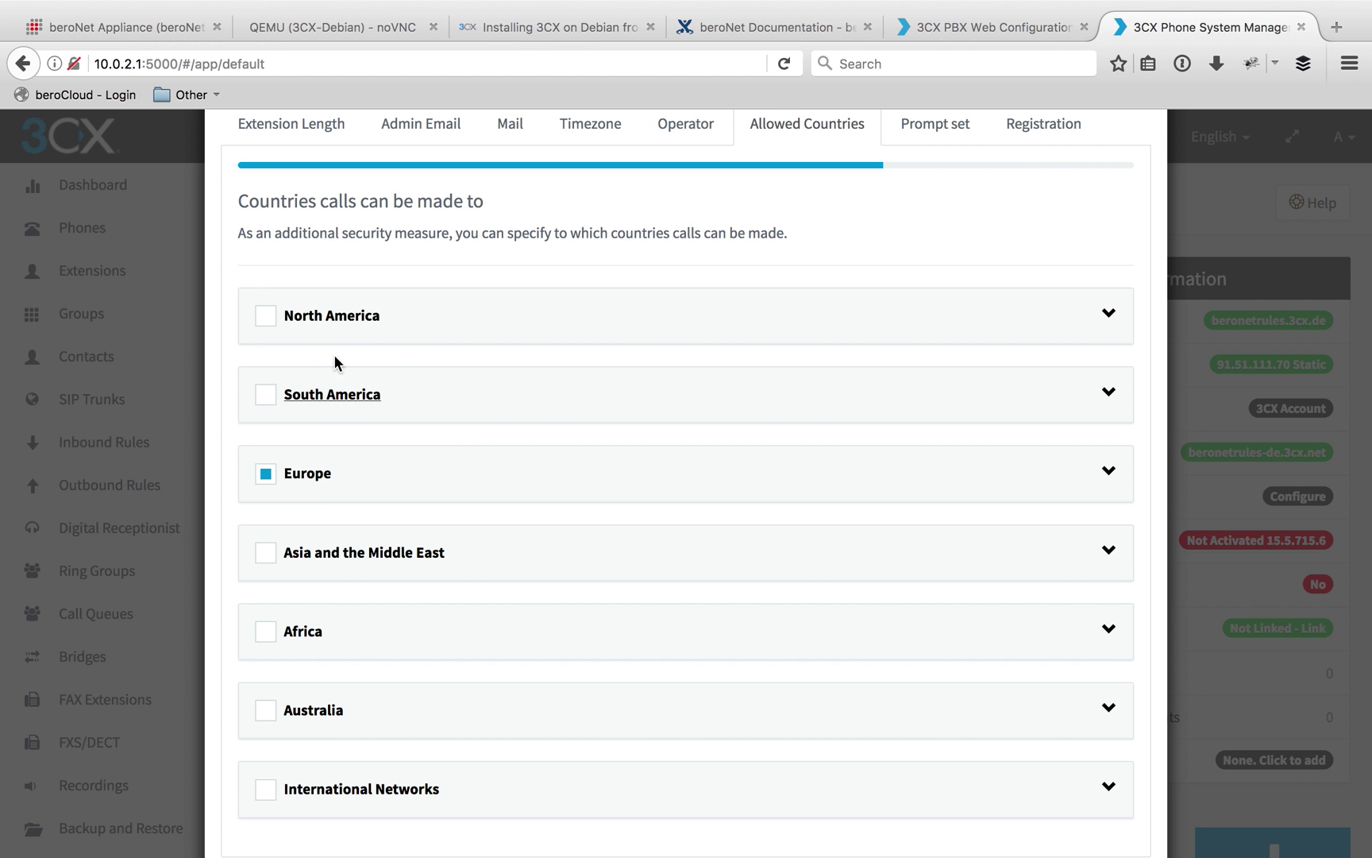
Inspect the Europe country list, keep Europe allowed, and advance to the prompt language step
left_click(1110, 473)
scroll(606, 704, "down", 12)
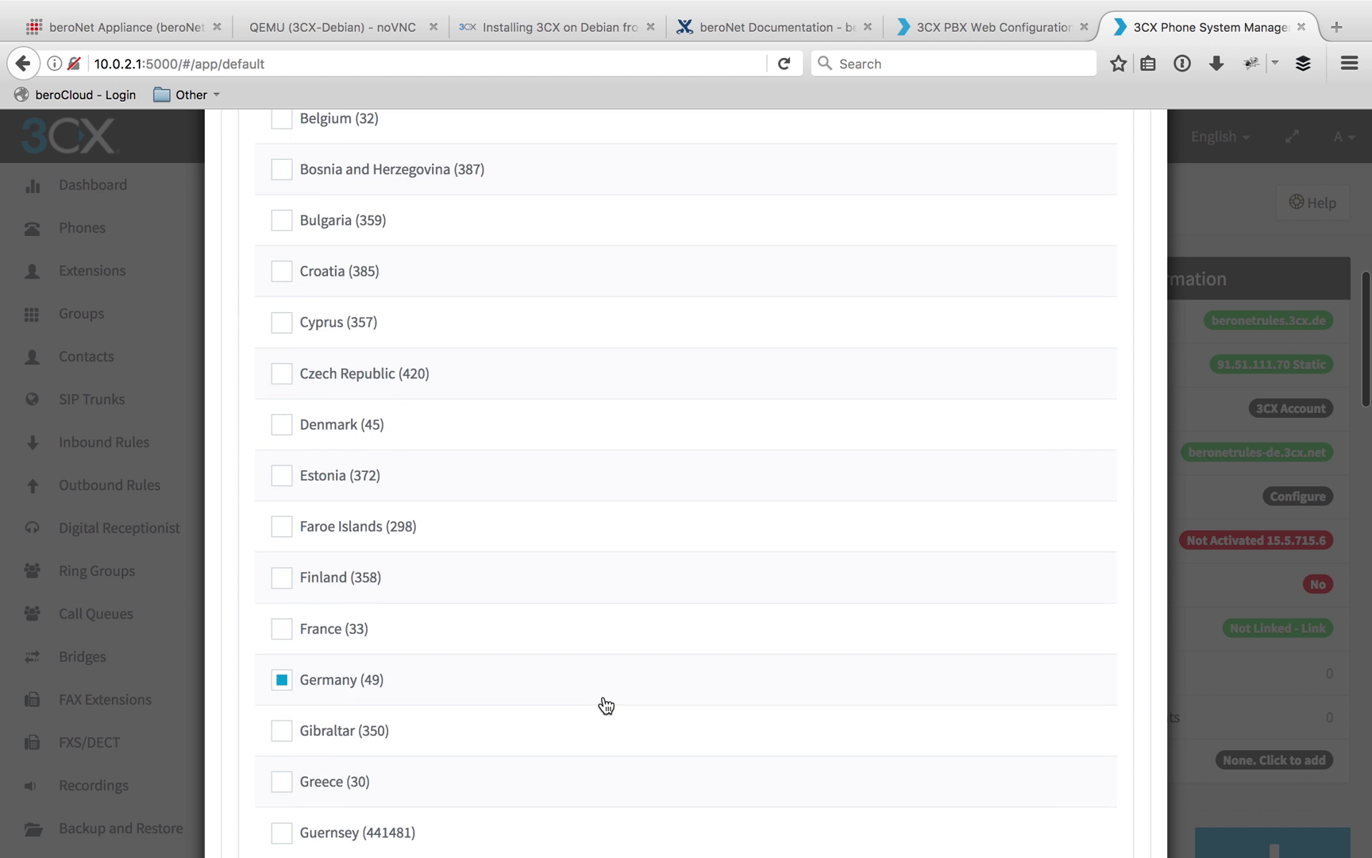
scroll(343, 411, "up", 12)
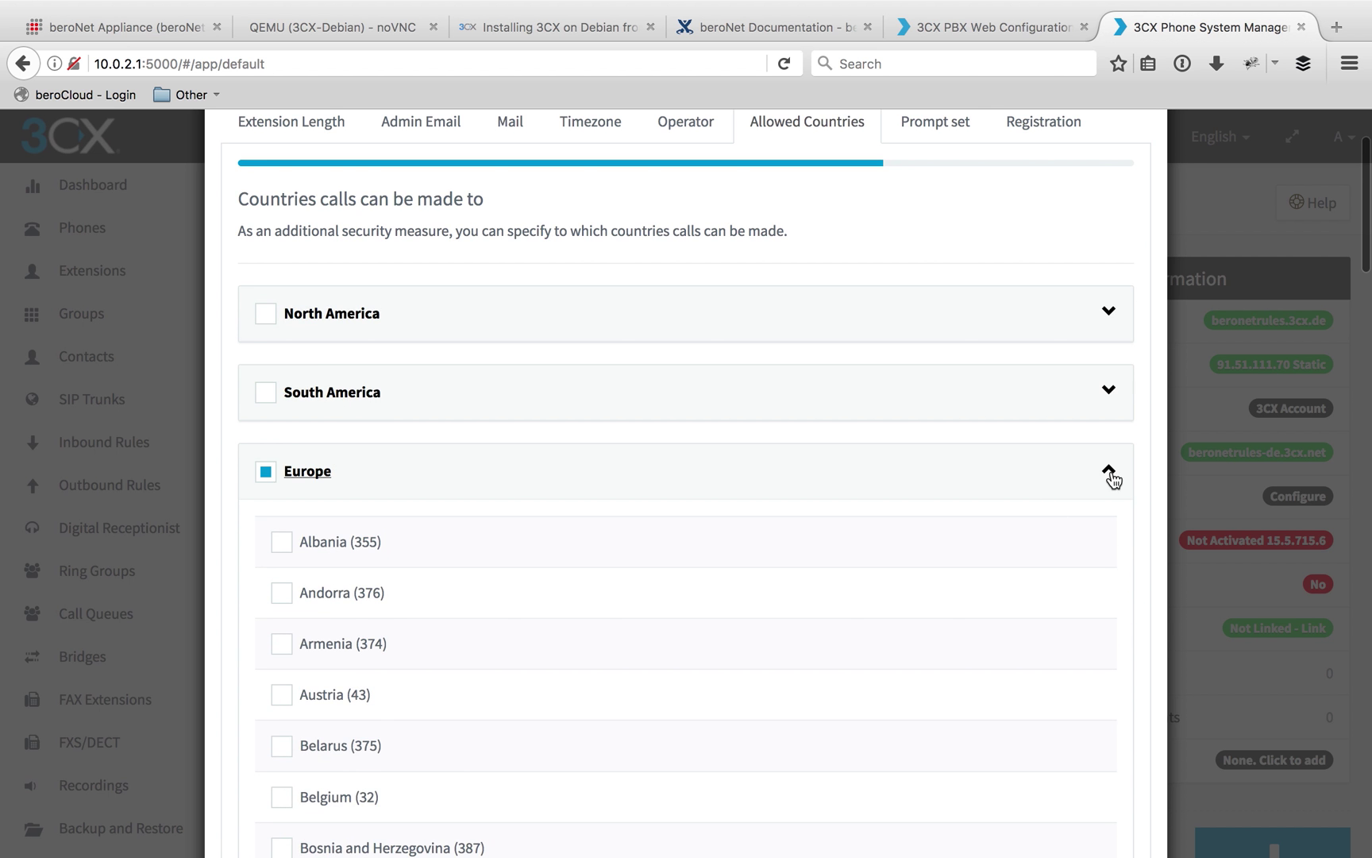
left_click(1110, 475)
scroll(869, 618, "down", 2)
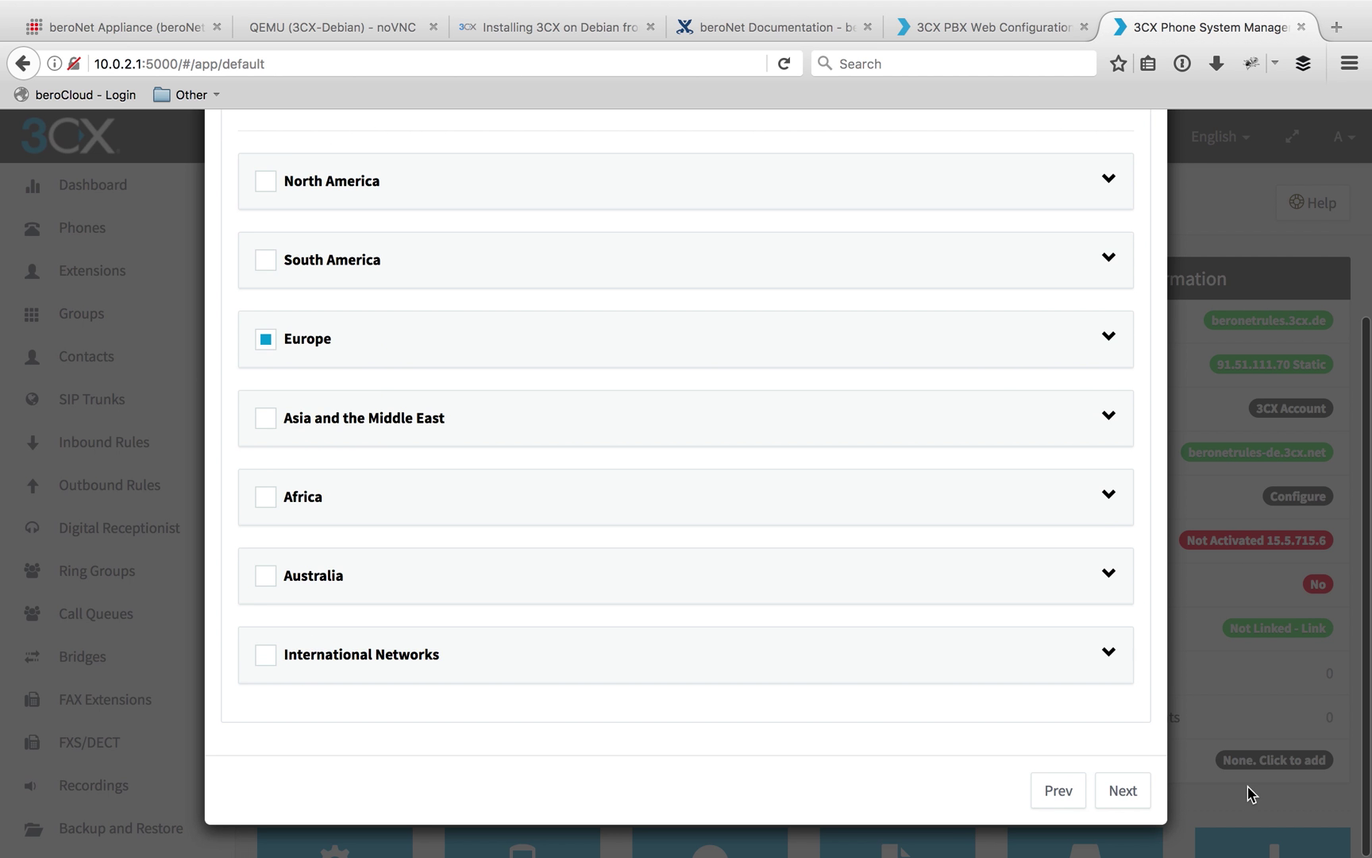
left_click(1134, 794)
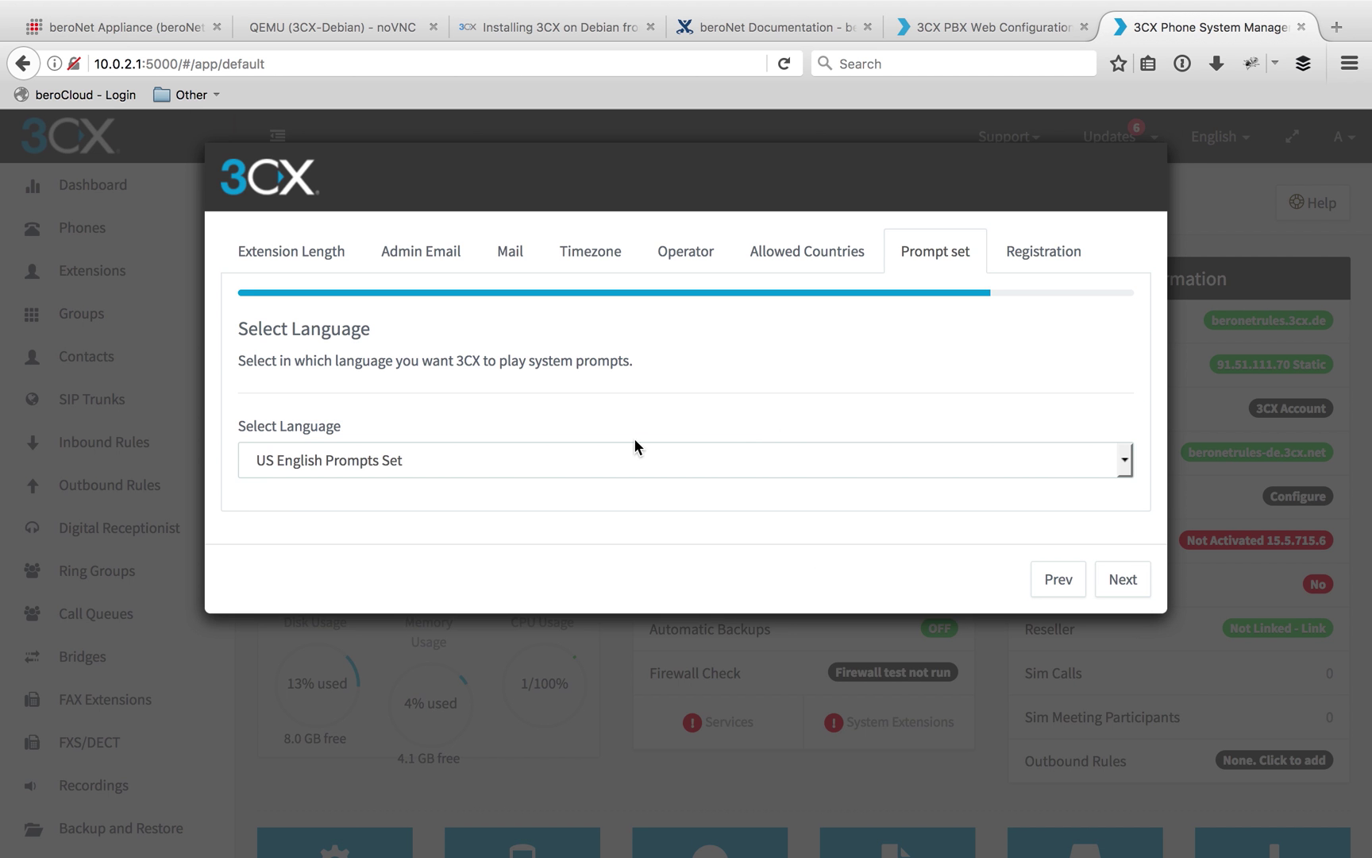
Keep US English Prompts Set as the system prompt language
left_click(531, 459)
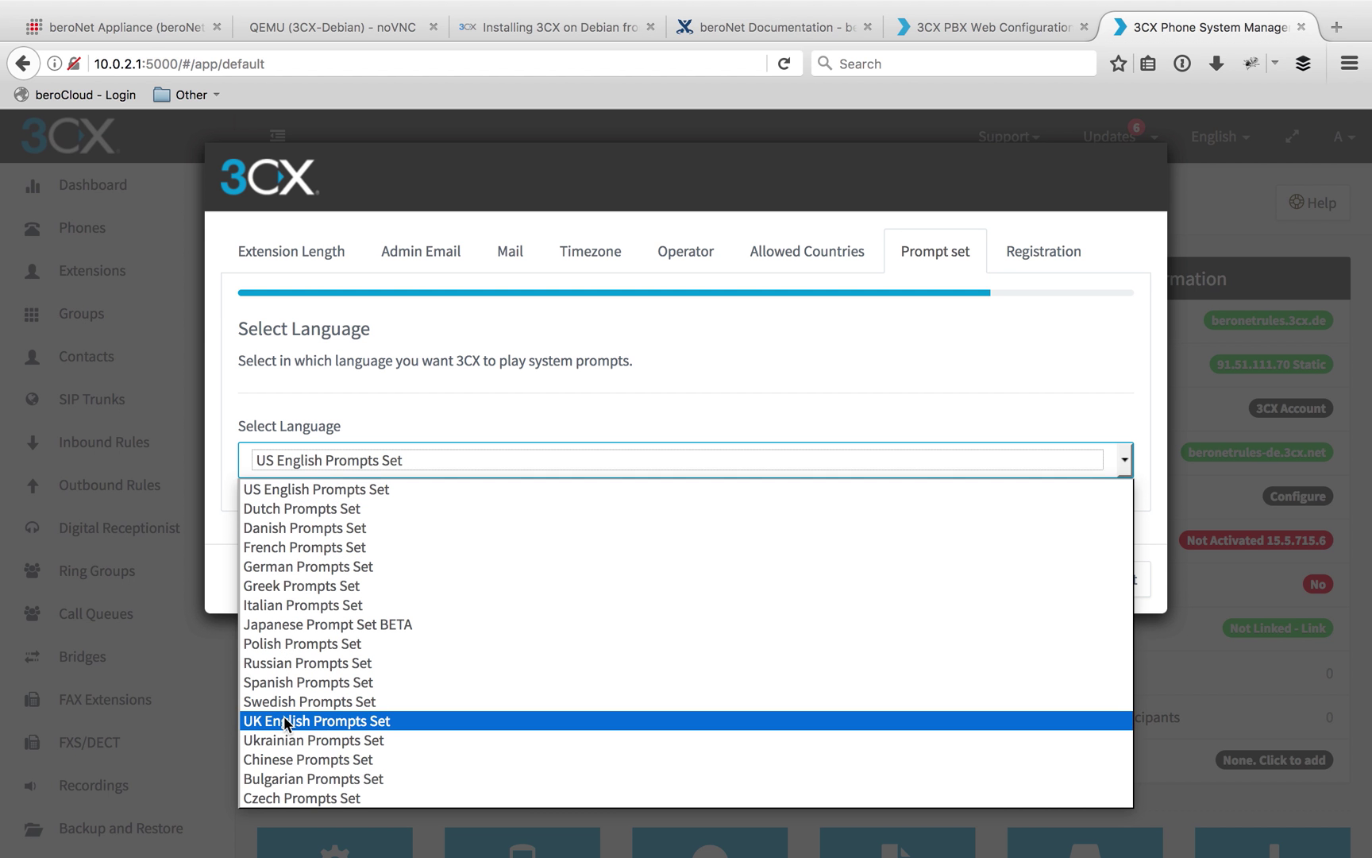
left_click(324, 489)
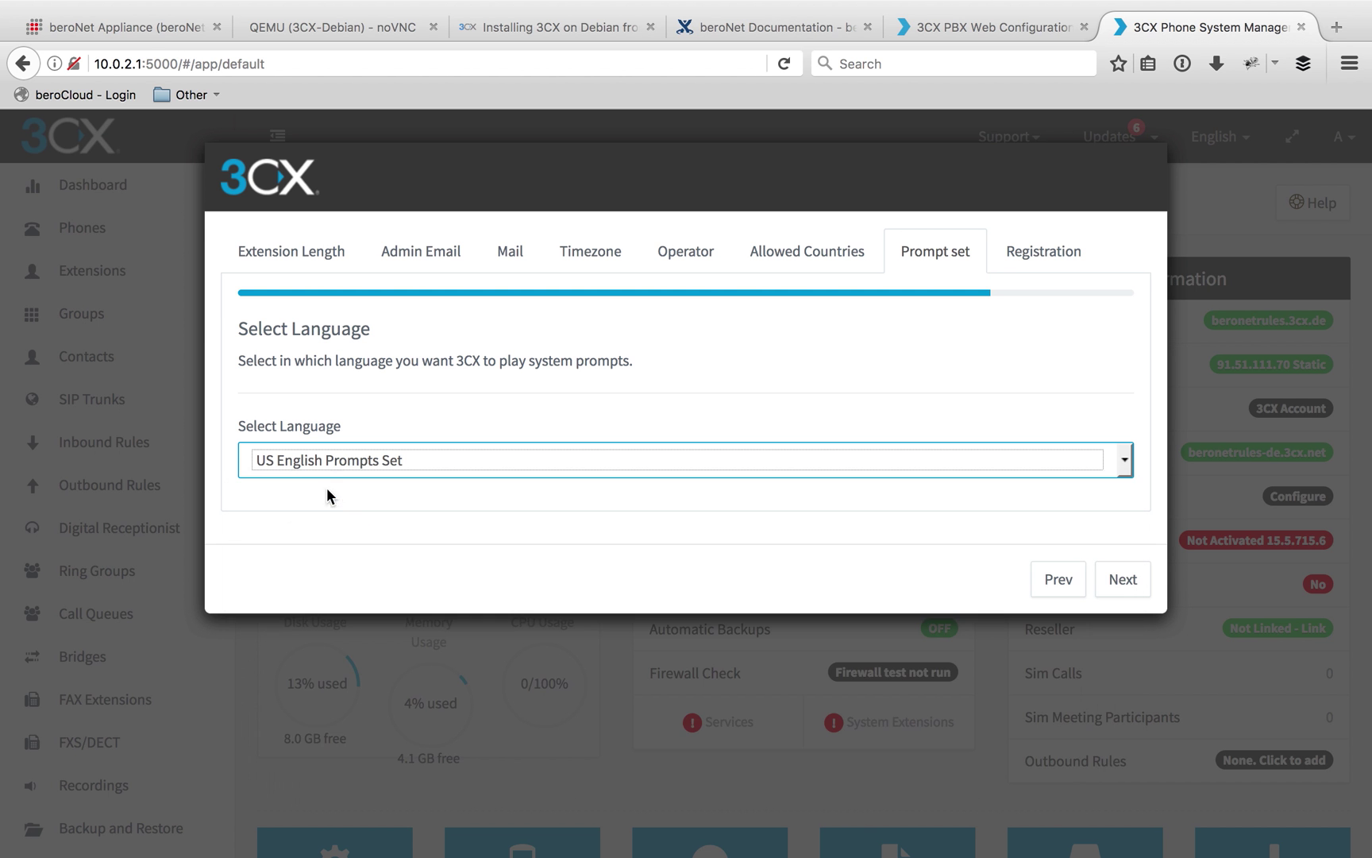
left_click(1125, 580)
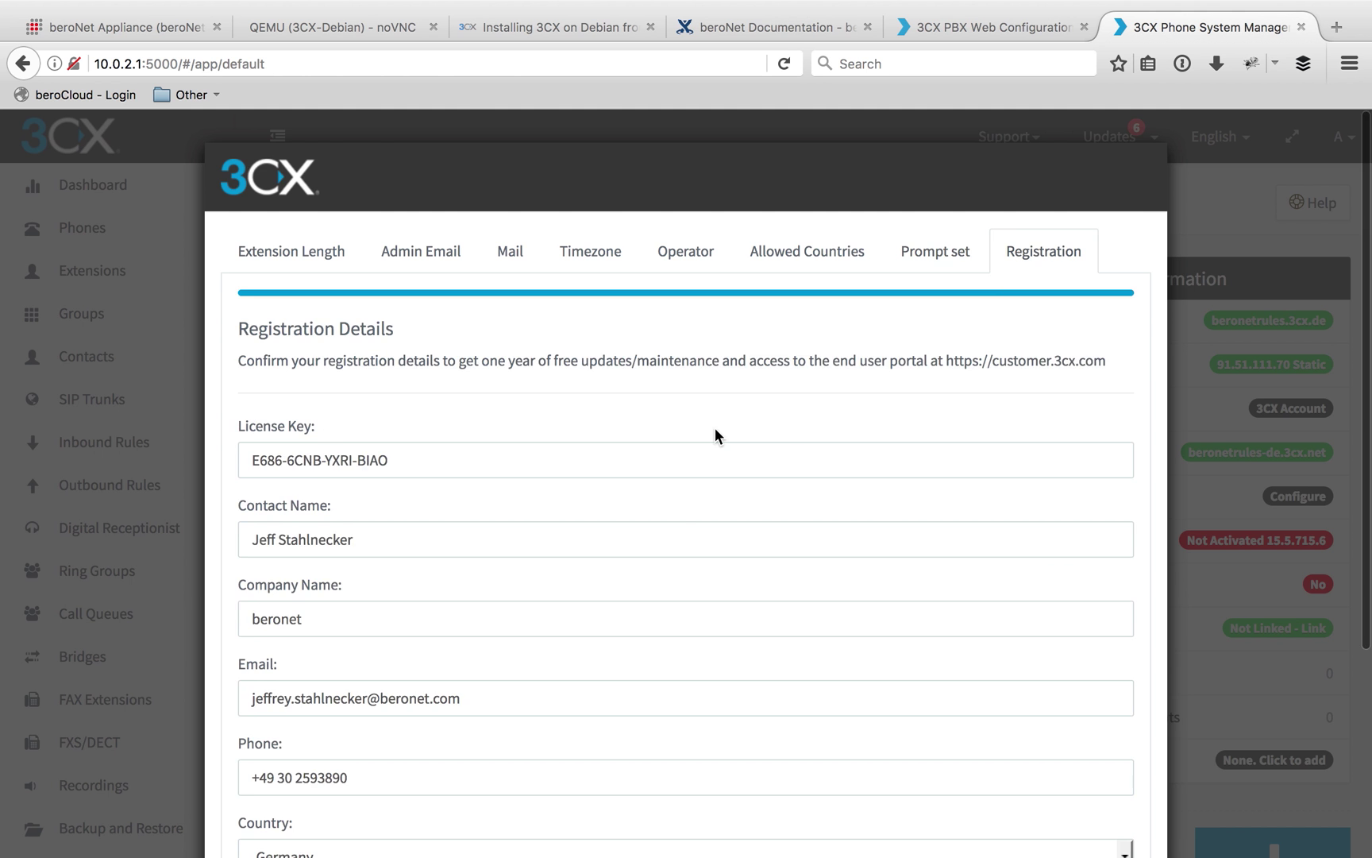
Review the registration details, including reseller name and e-mail, and finish the wizard
scroll(684, 542, "down", 5)
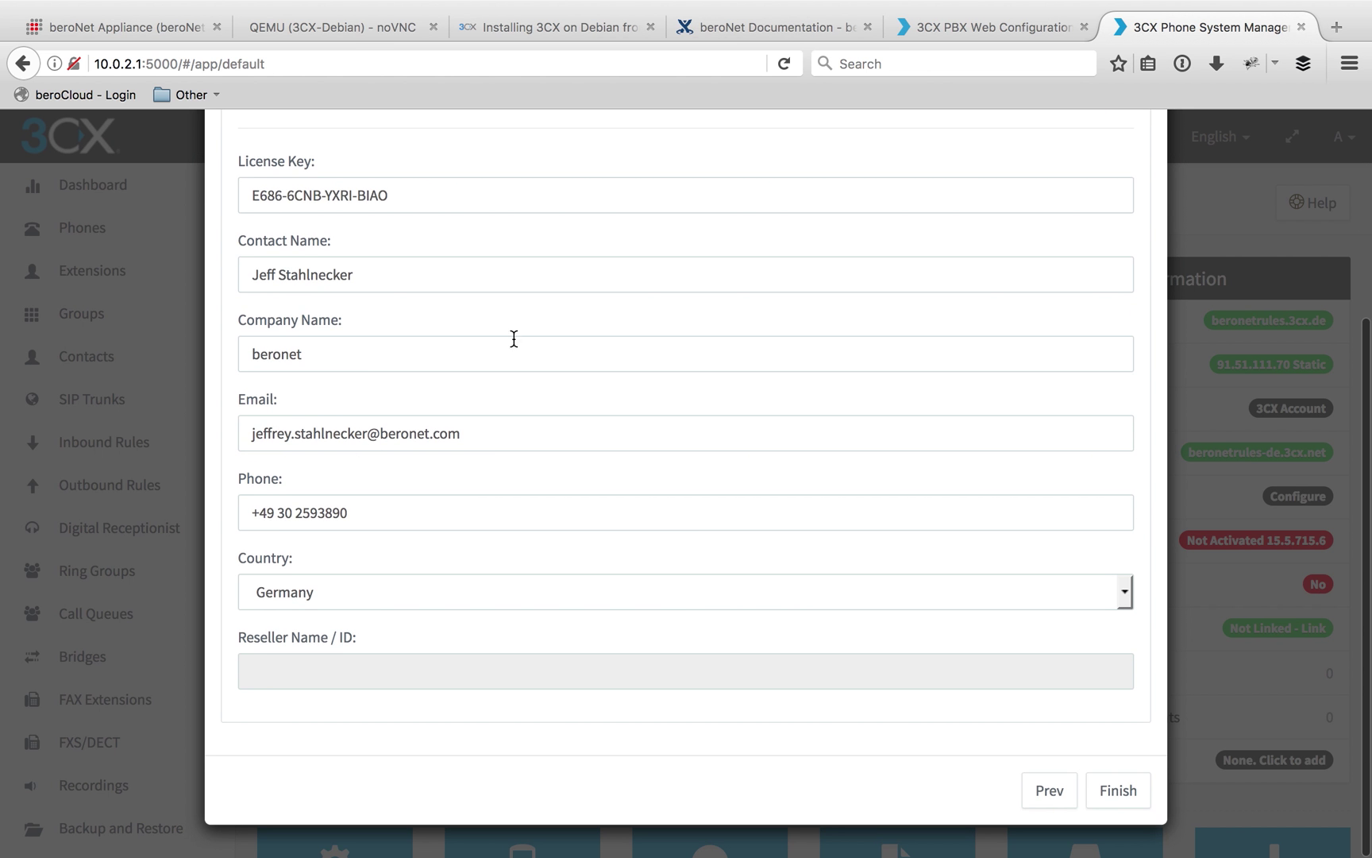
left_click(336, 667)
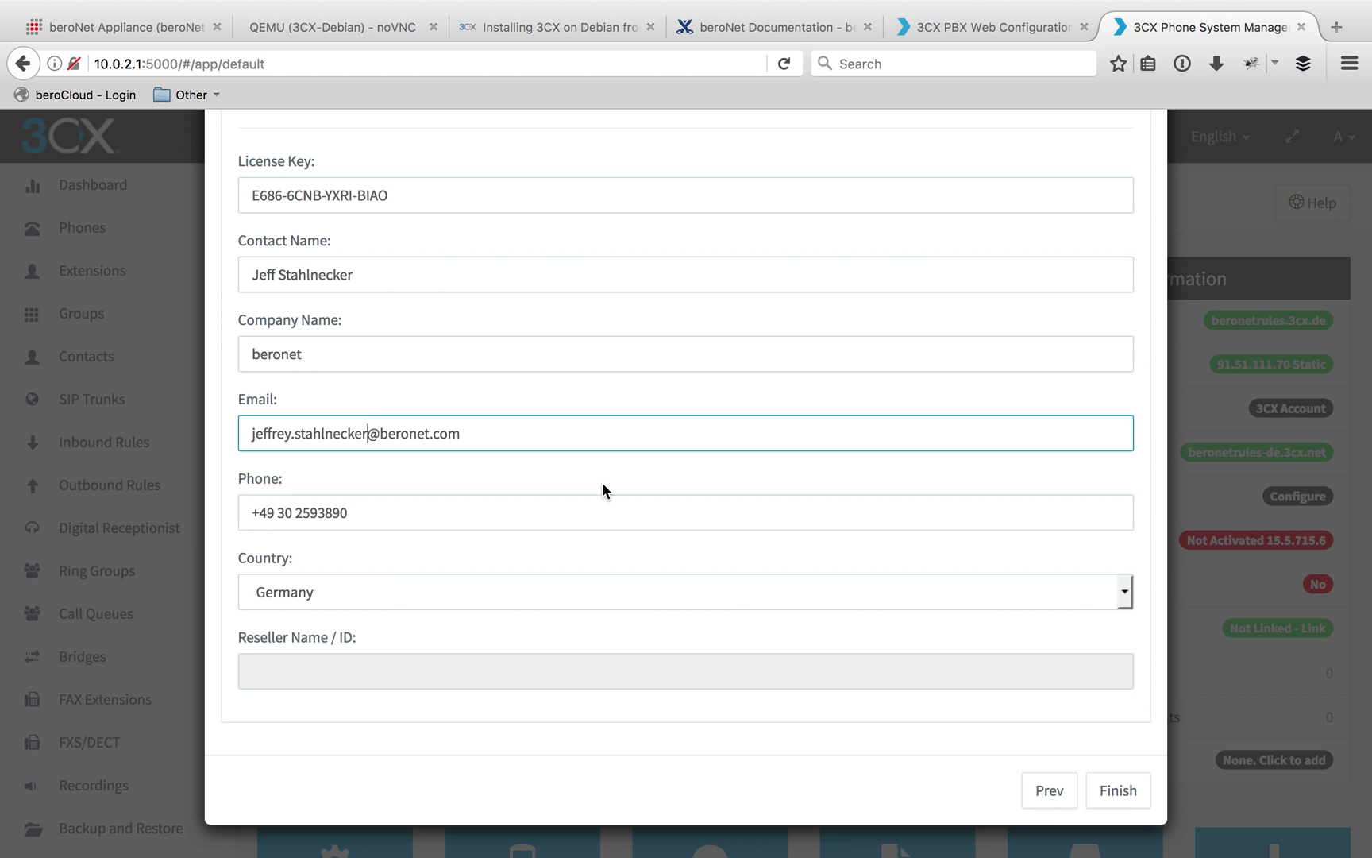
left_click(369, 433)
scroll(601, 483, "up", 2)
scroll(987, 579, "down", 1)
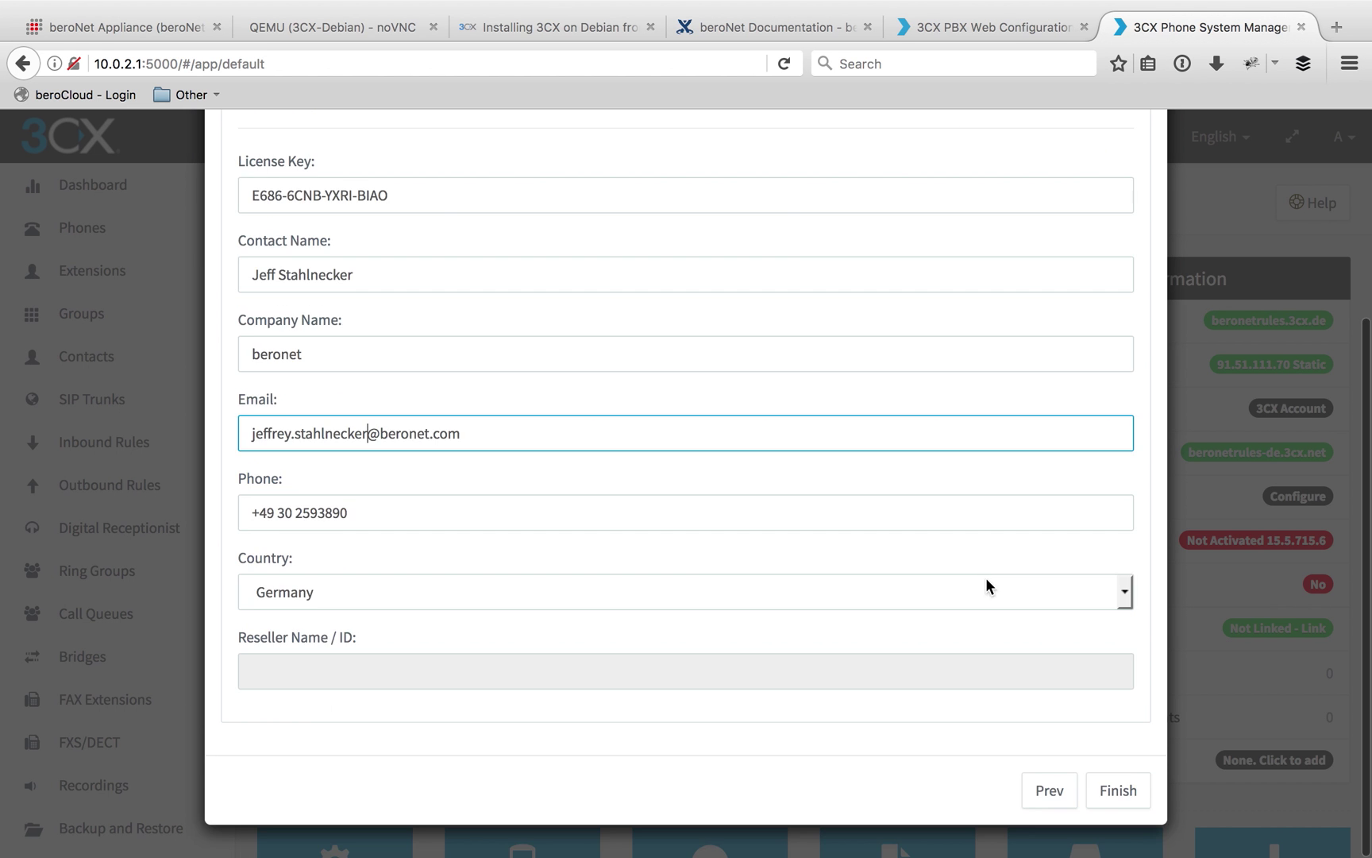
left_click(1120, 790)
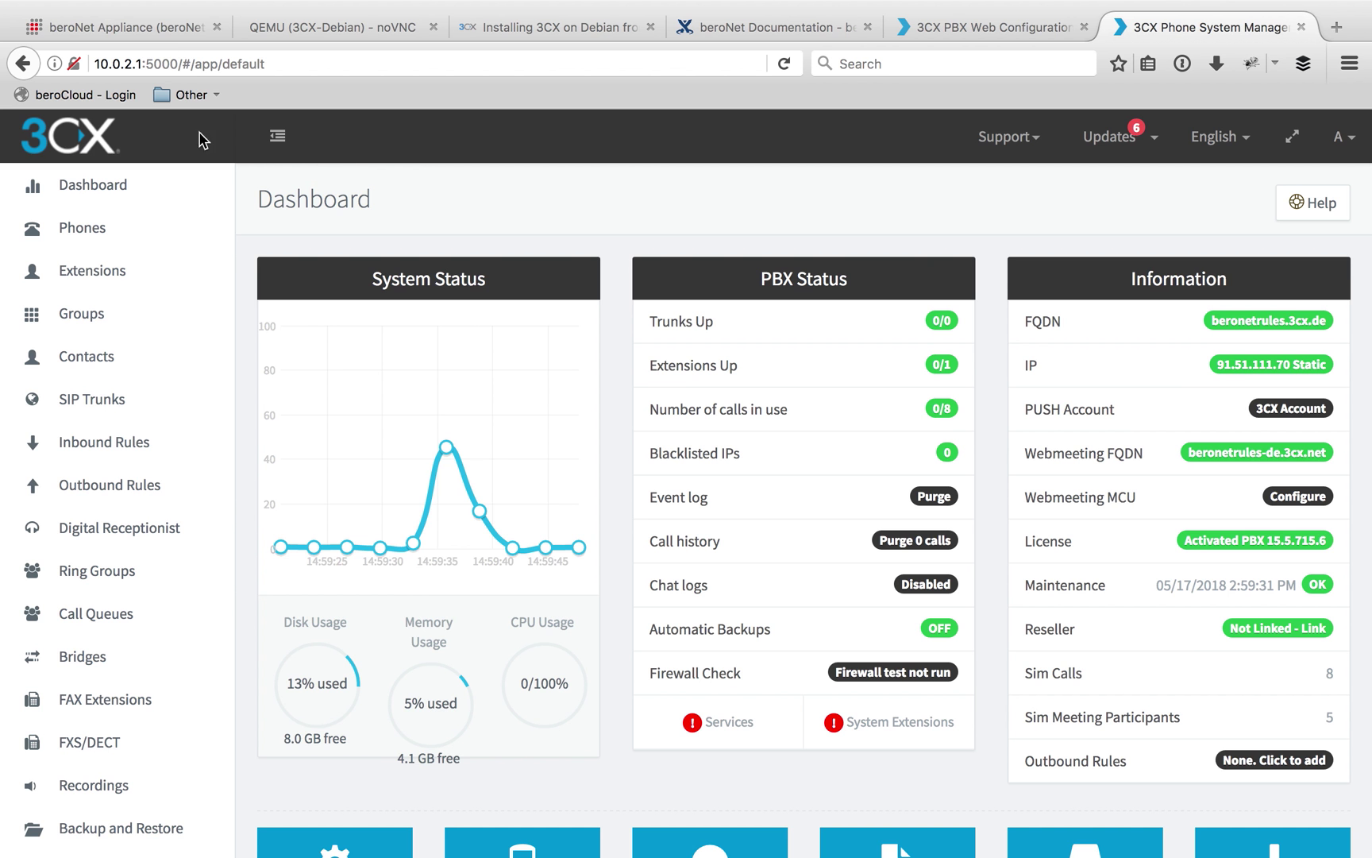
Return to the beroNet appliance dashboard listing 3CX-Debian, SBC and UbuntuTS running
left_click(166, 28)
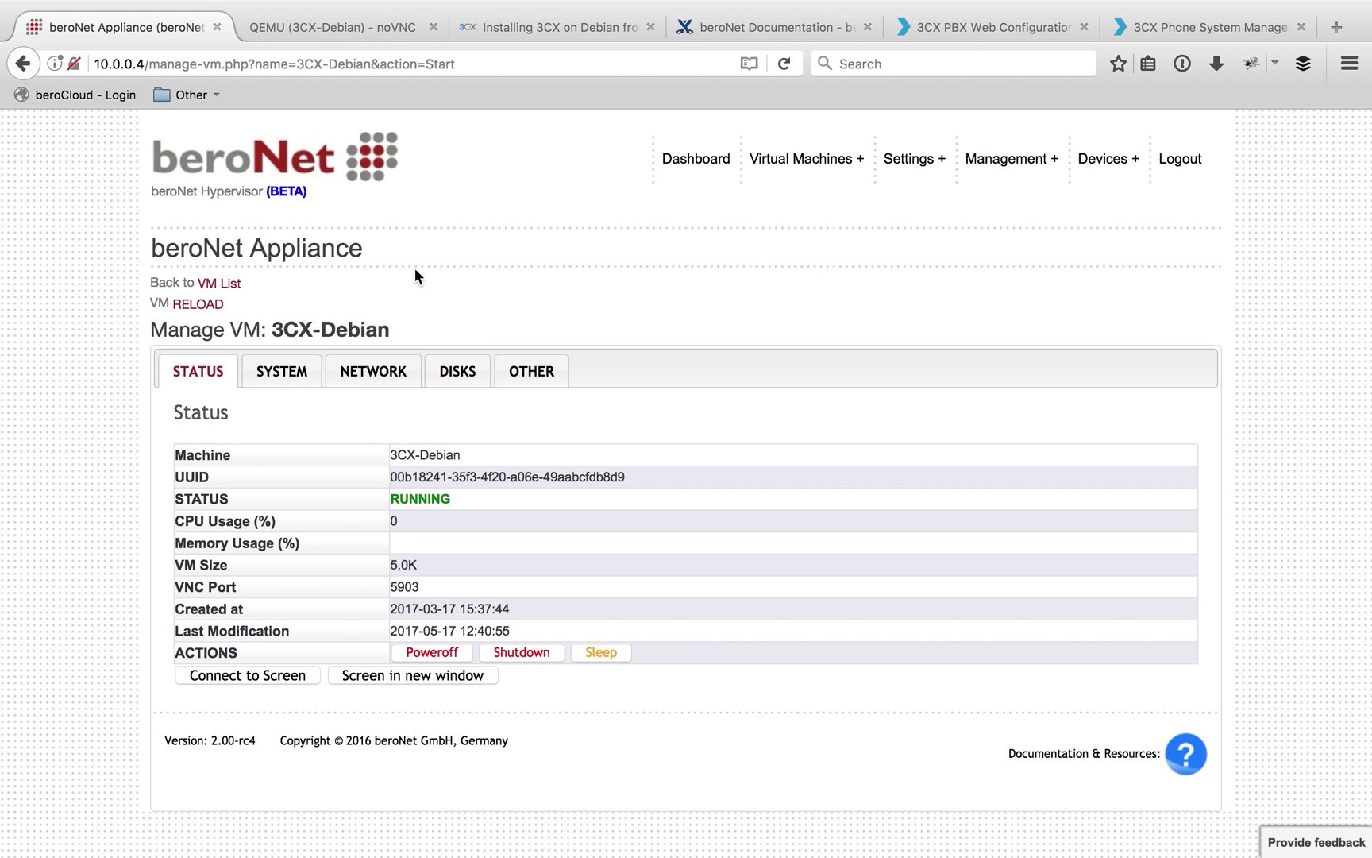
left_click(698, 175)
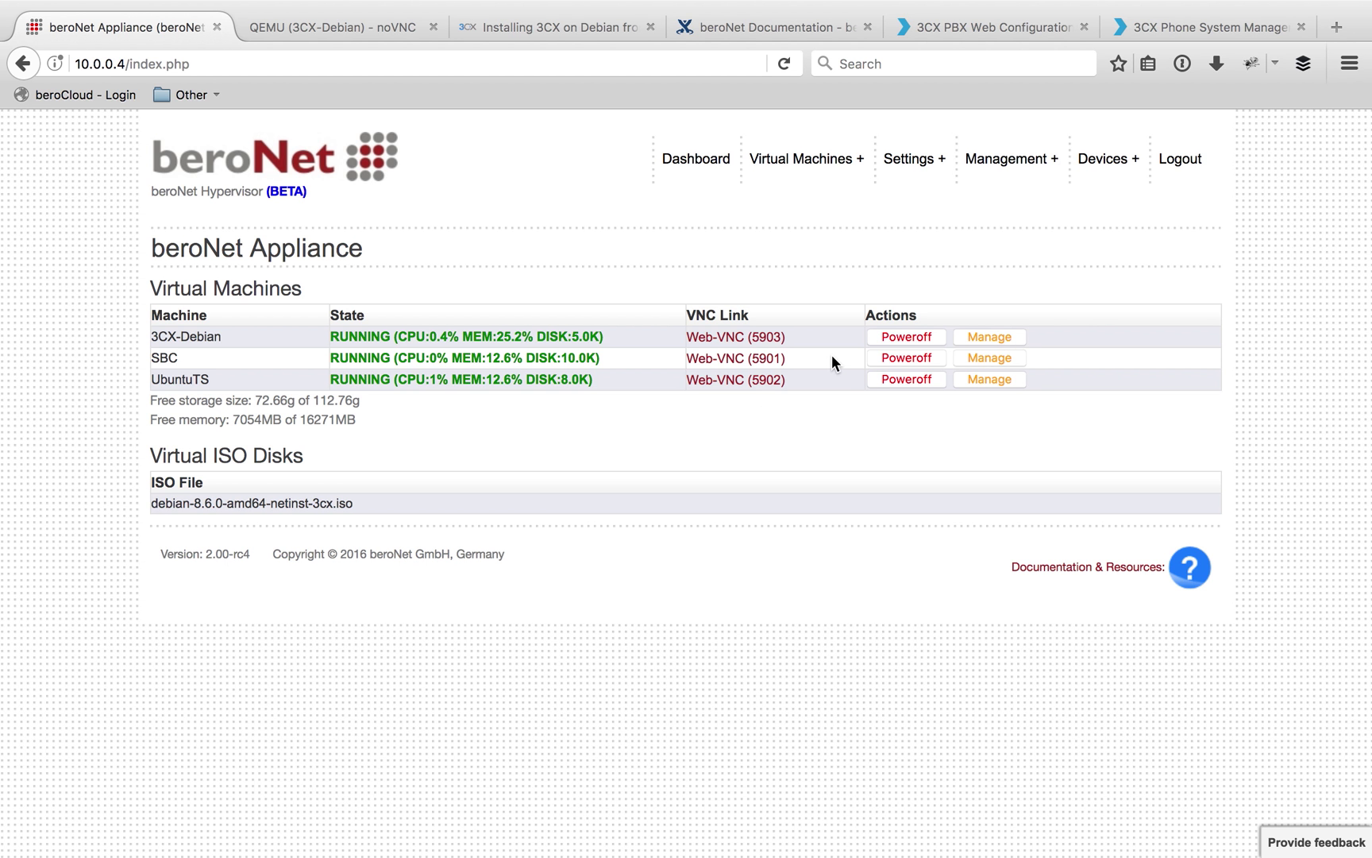
mouse_move(792, 168)
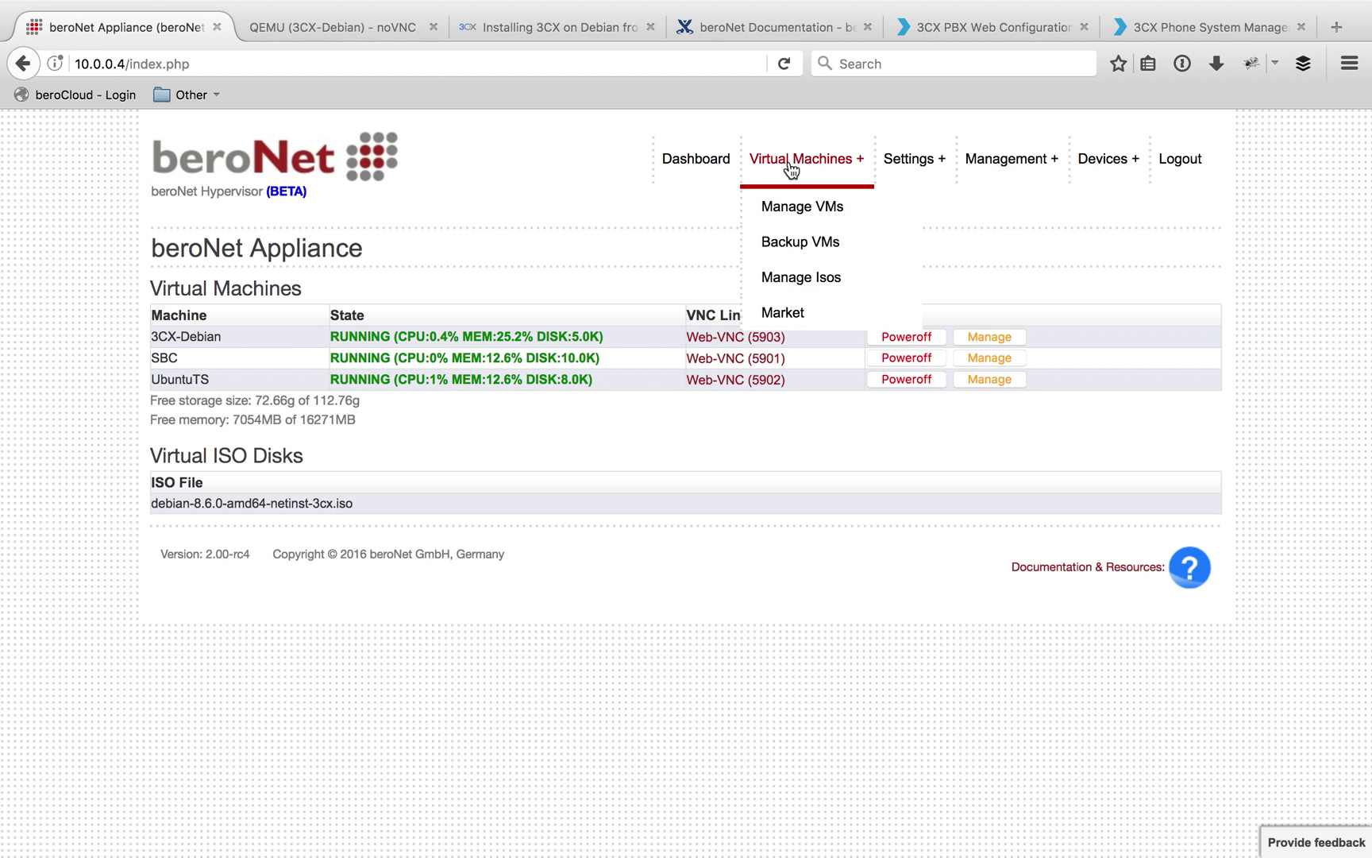
Open the VM backup page and show the backups stored on disk /dev/sdb
left_click(813, 253)
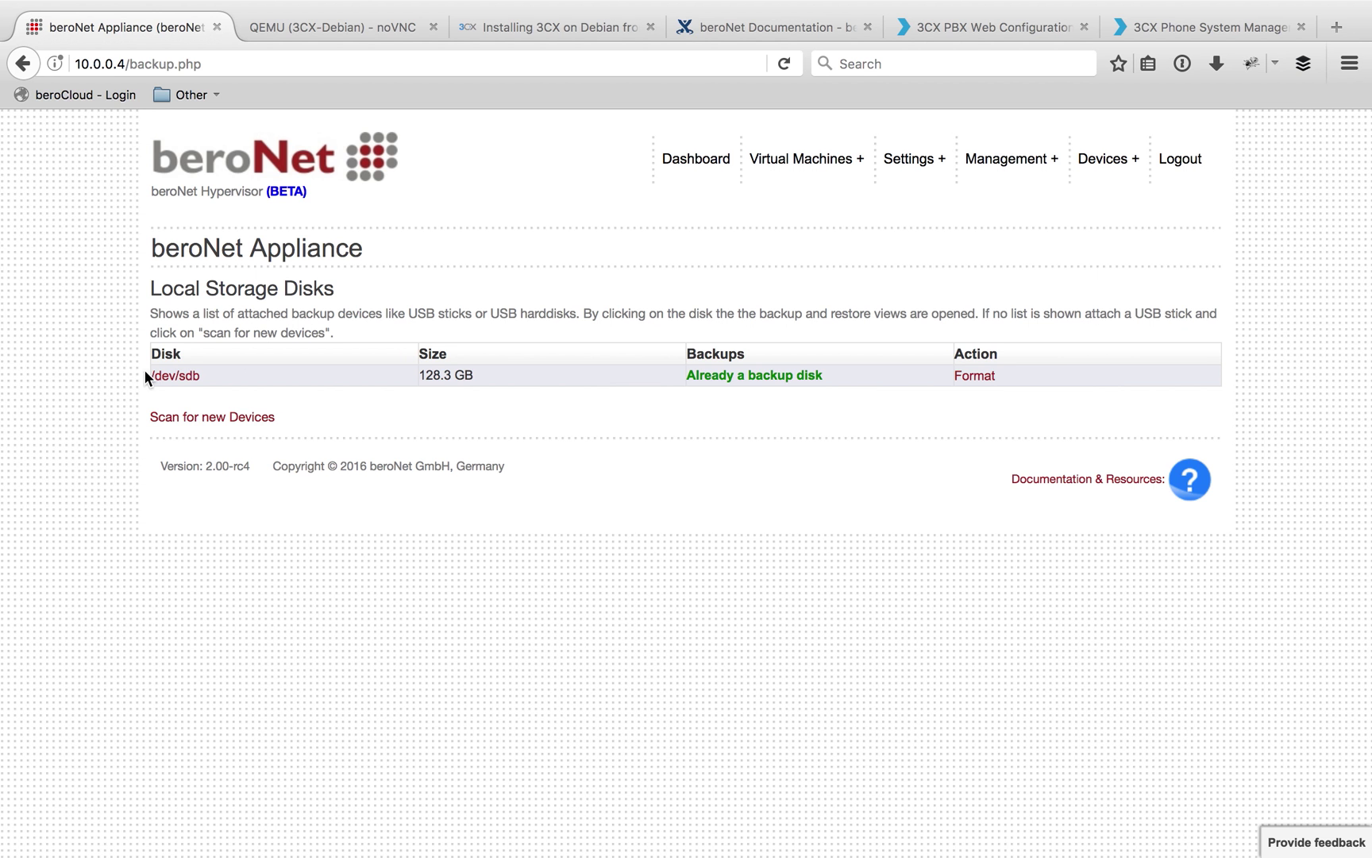
left_click_drag(132, 371, 1107, 386)
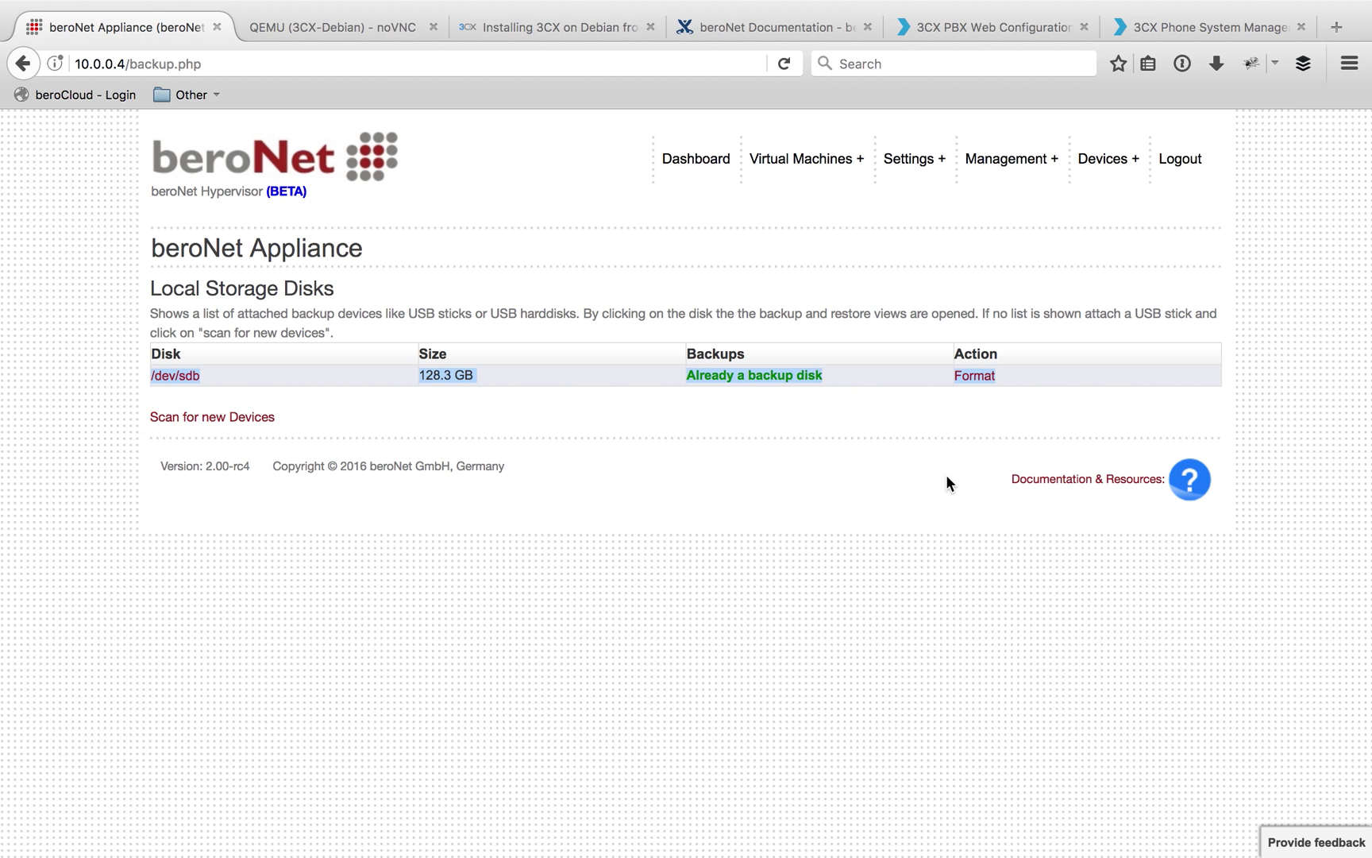
left_click(607, 428)
left_click(211, 390)
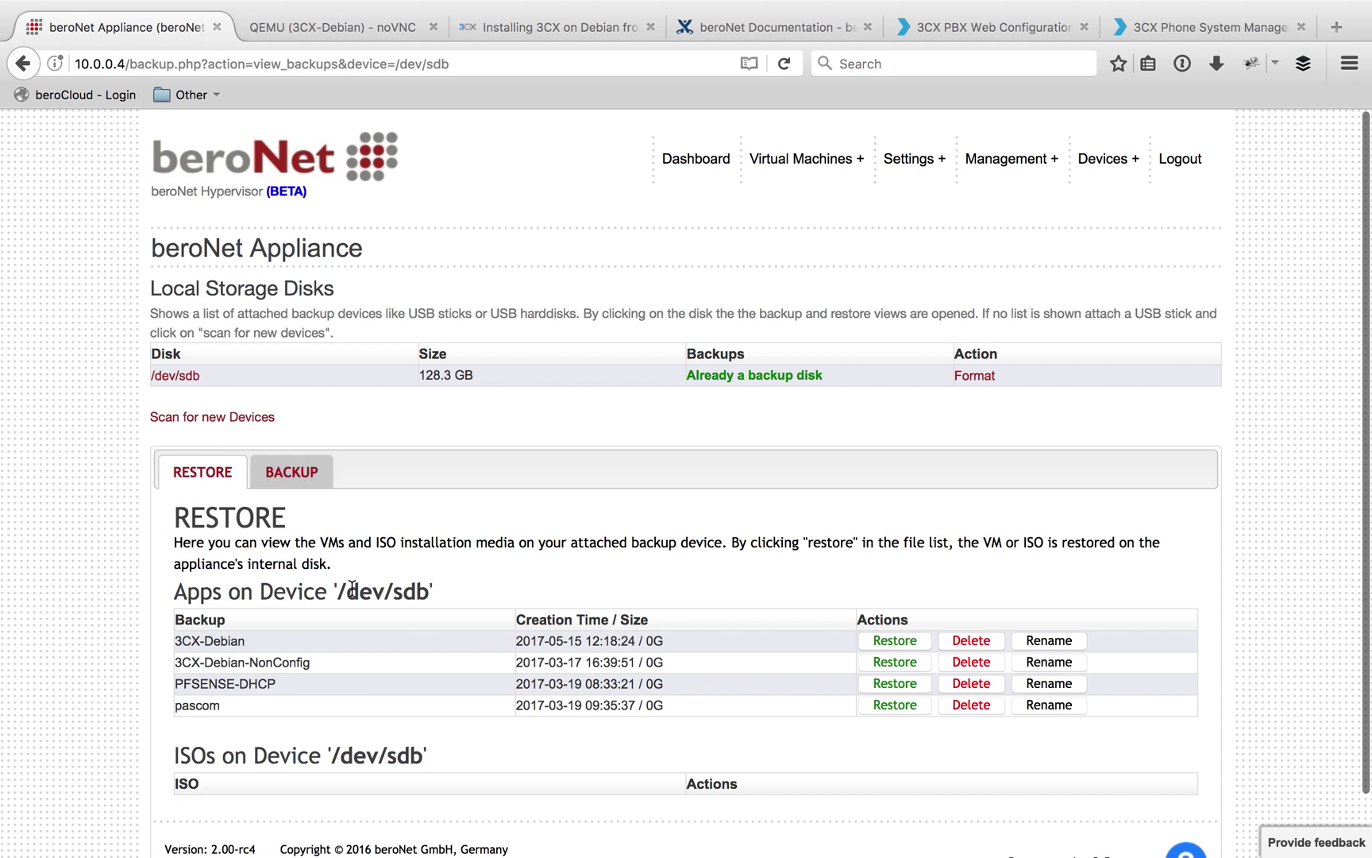
Highlight the 3CX-Debian and 3CX-Debian-NonConfig backup names in the restore list
left_click_drag(246, 641, 172, 641)
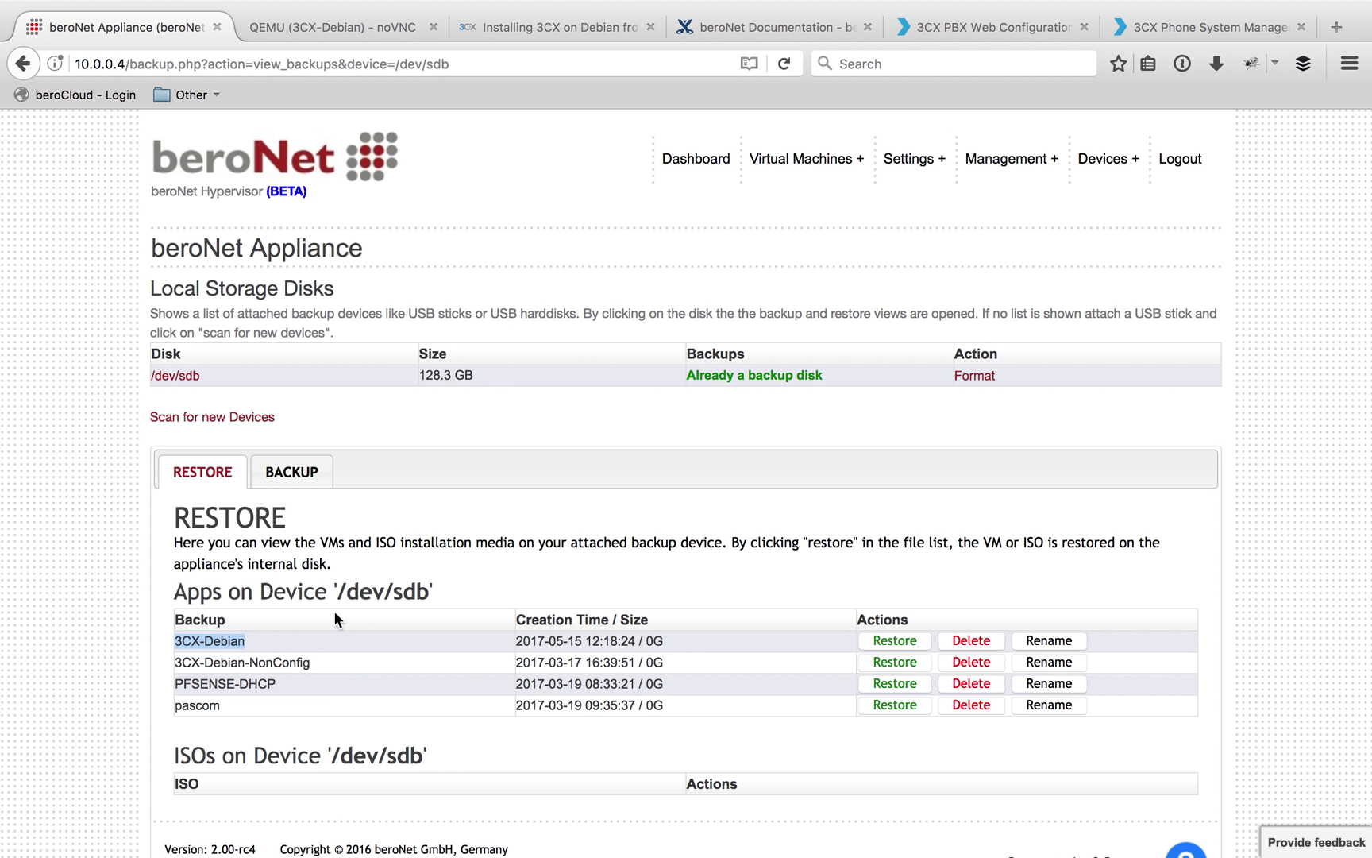
left_click(312, 667)
left_click_drag(320, 655, 161, 657)
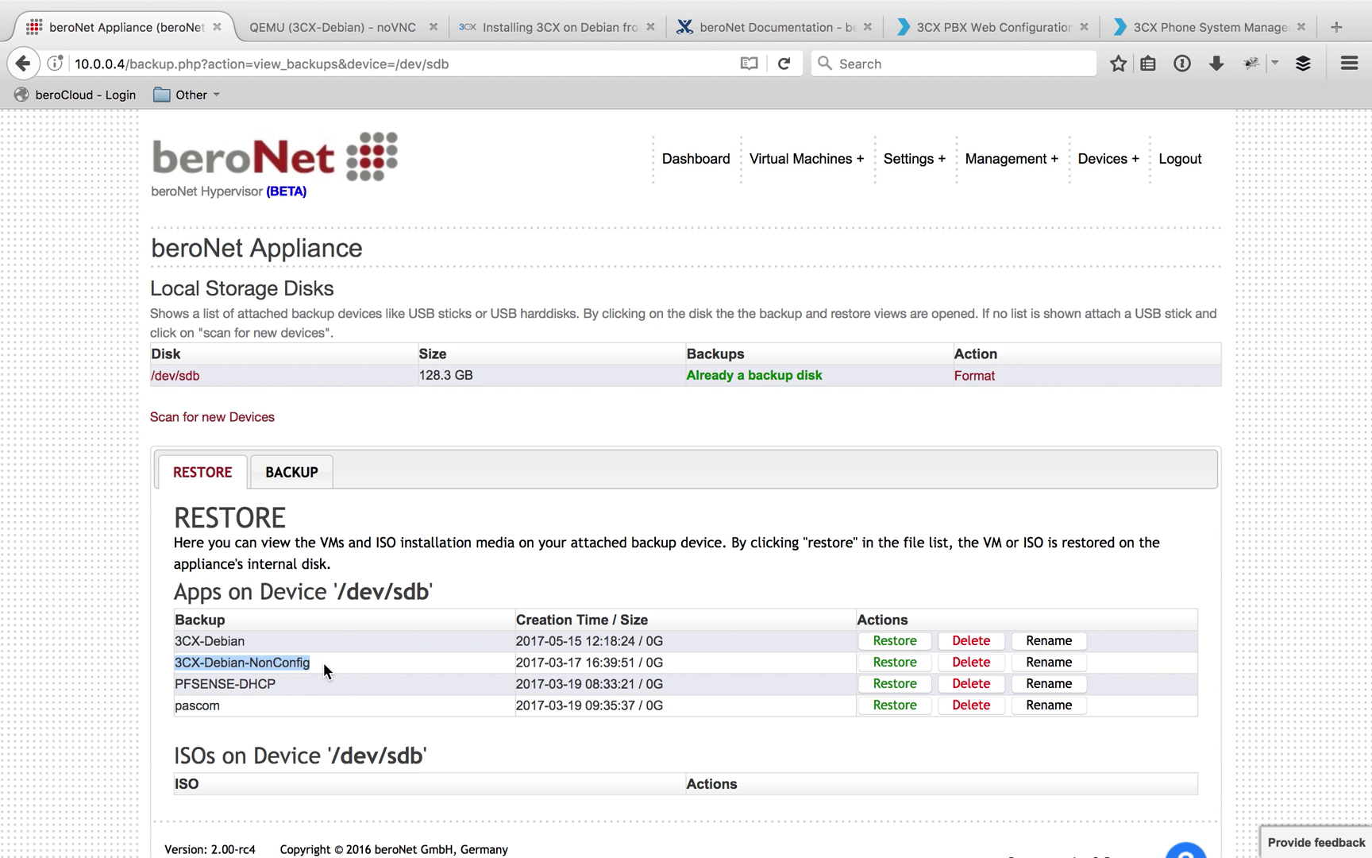
left_click(336, 663)
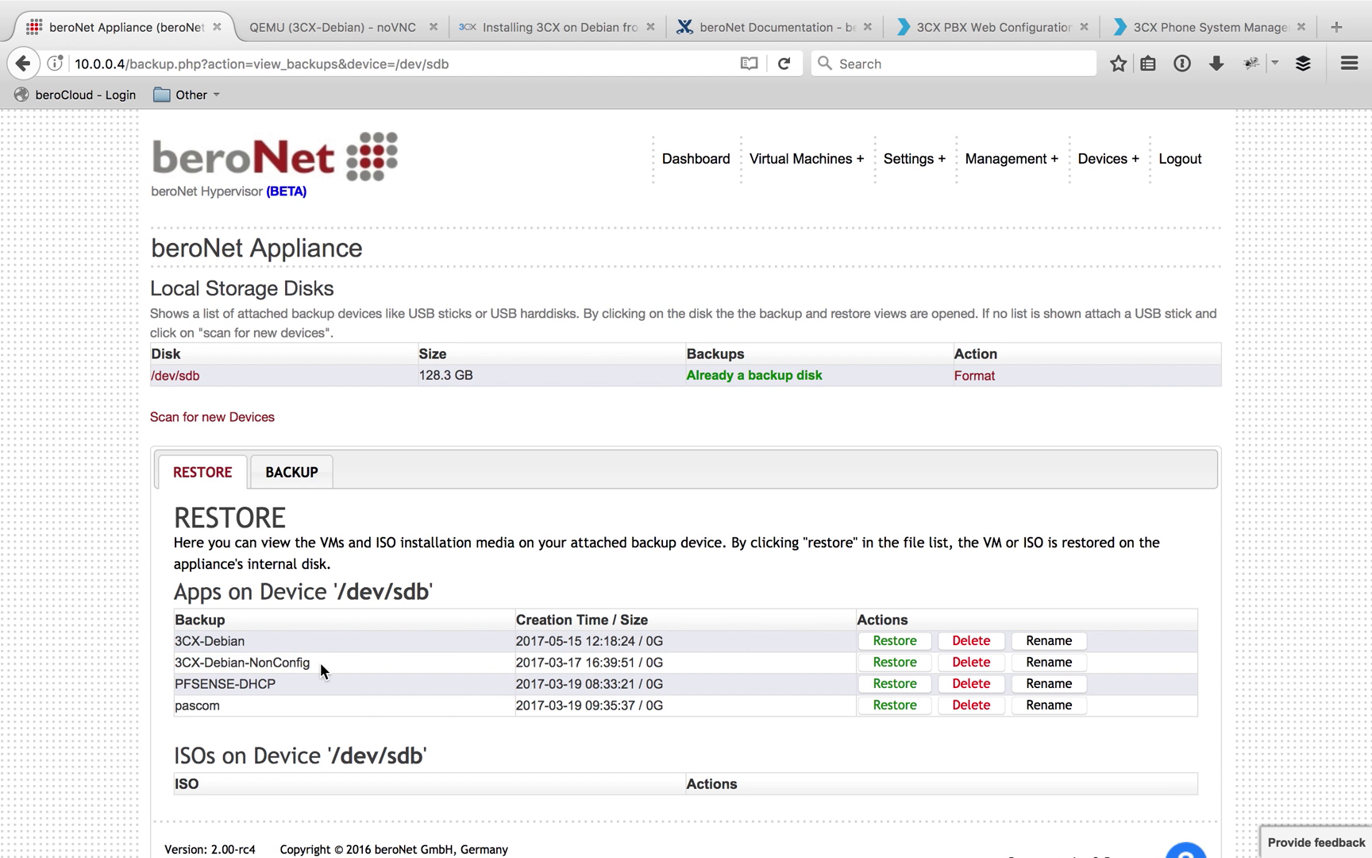
left_click_drag(321, 664, 178, 655)
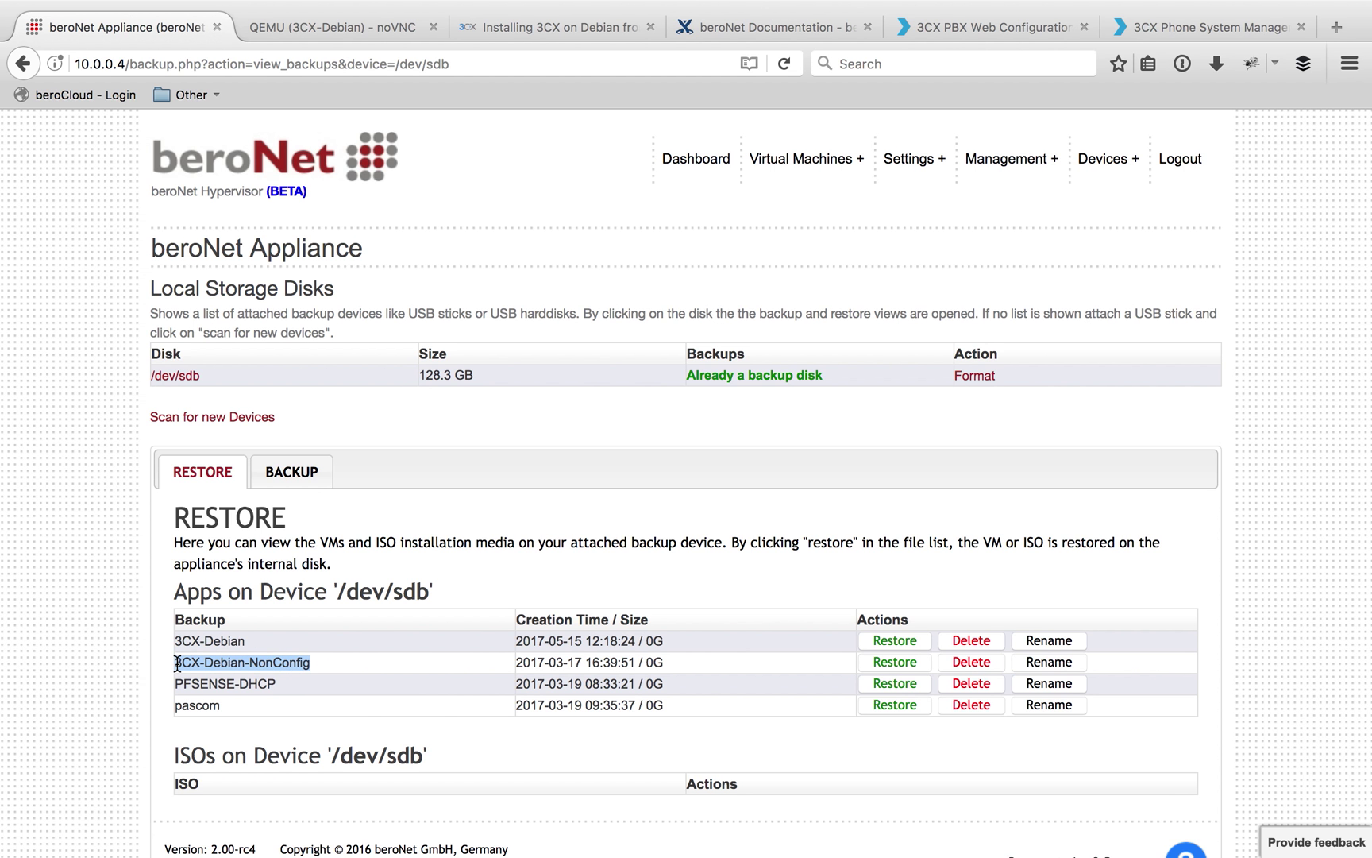
left_click_drag(178, 664, 294, 665)
left_click(400, 662)
Review the 3CX-Debian VM's network settings and MAC addresses, then return to the dashboard
mouse_move(810, 155)
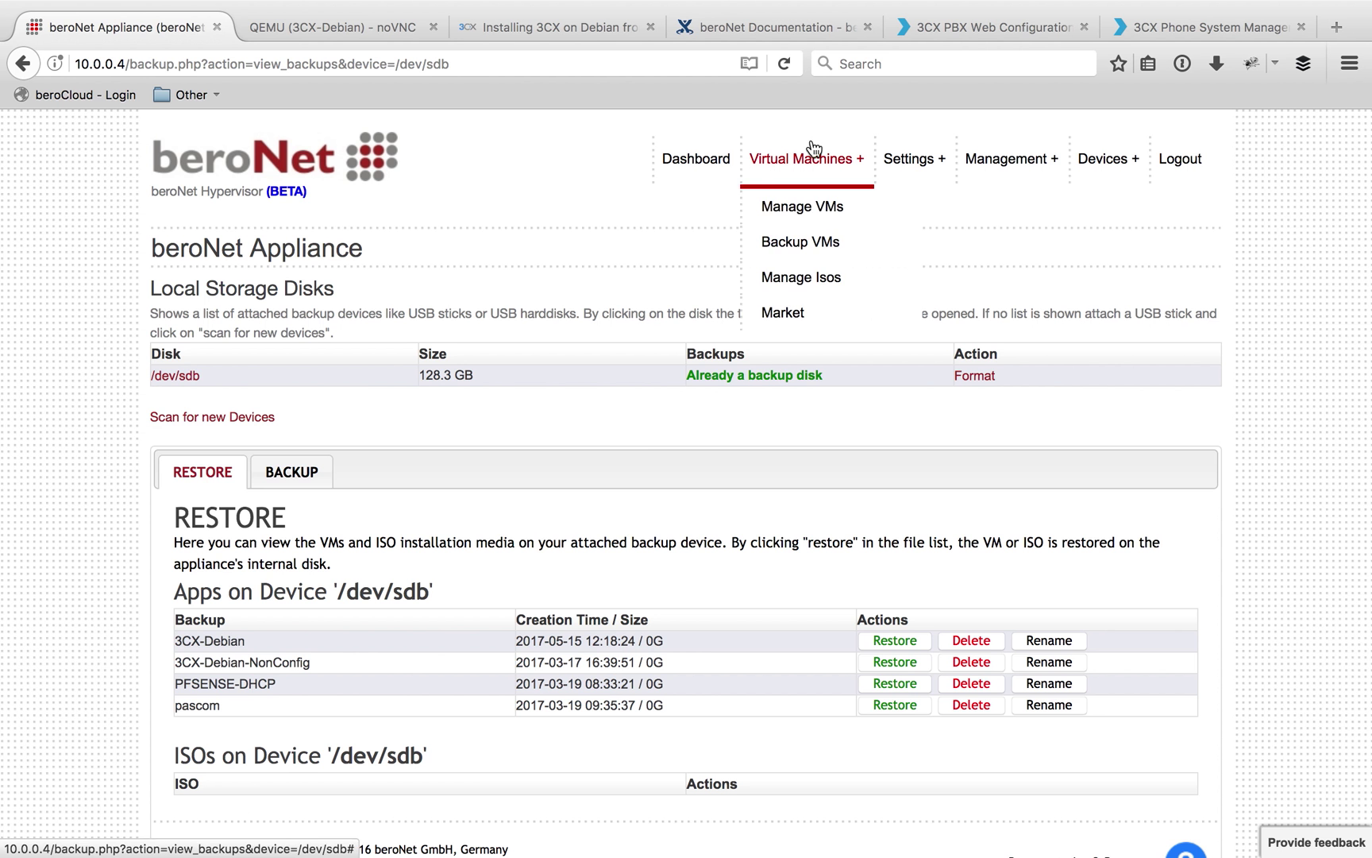
left_click(807, 208)
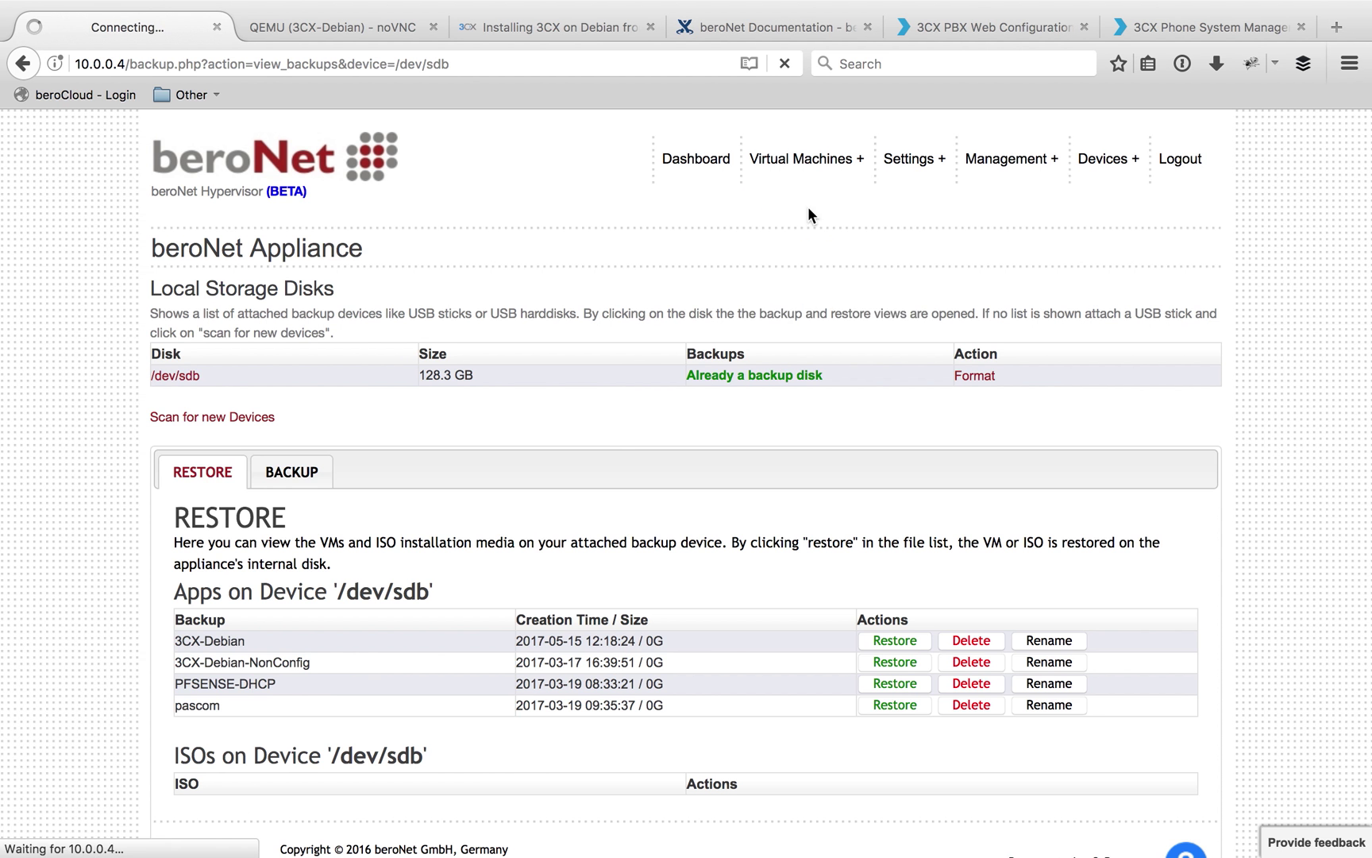
left_click(1001, 367)
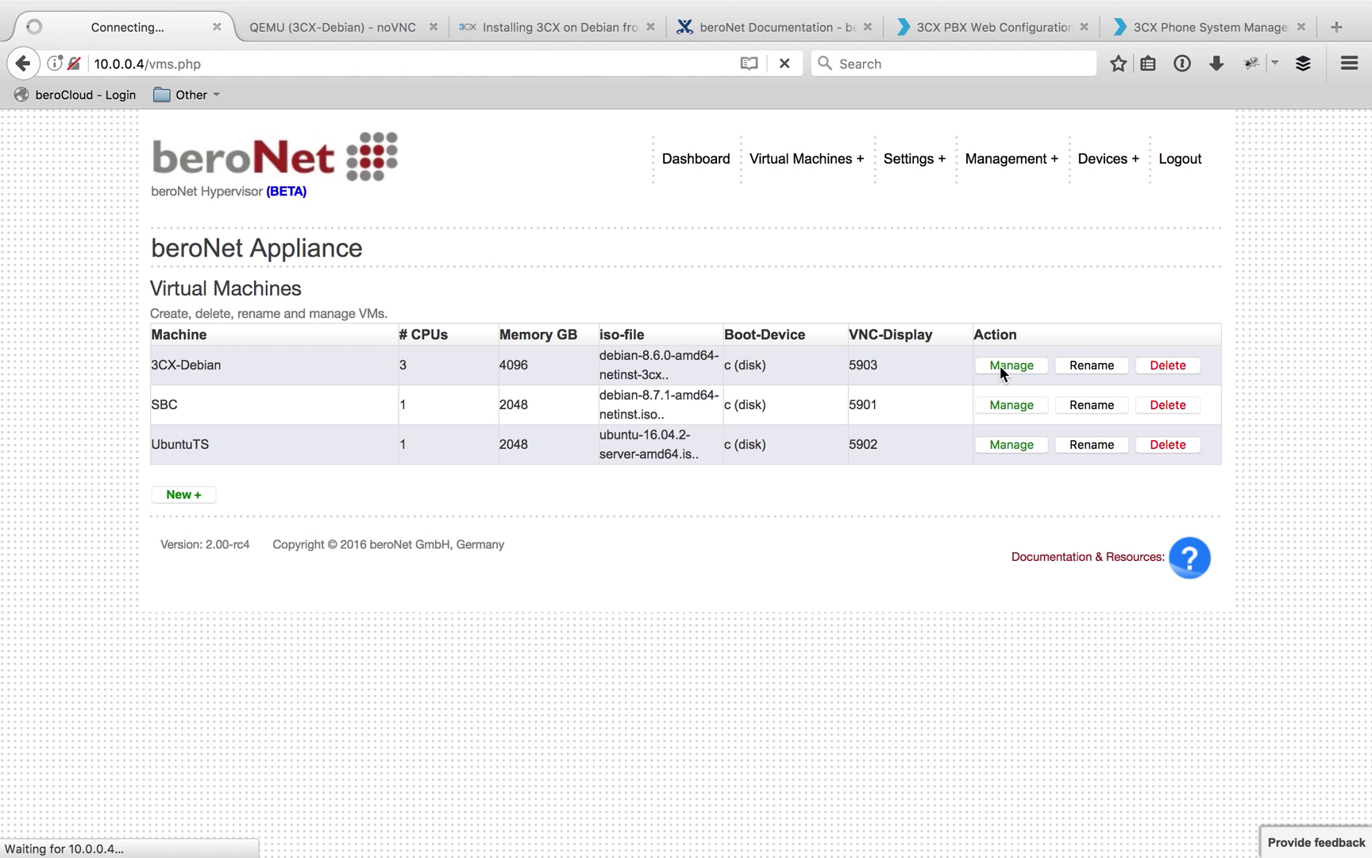
left_click(395, 372)
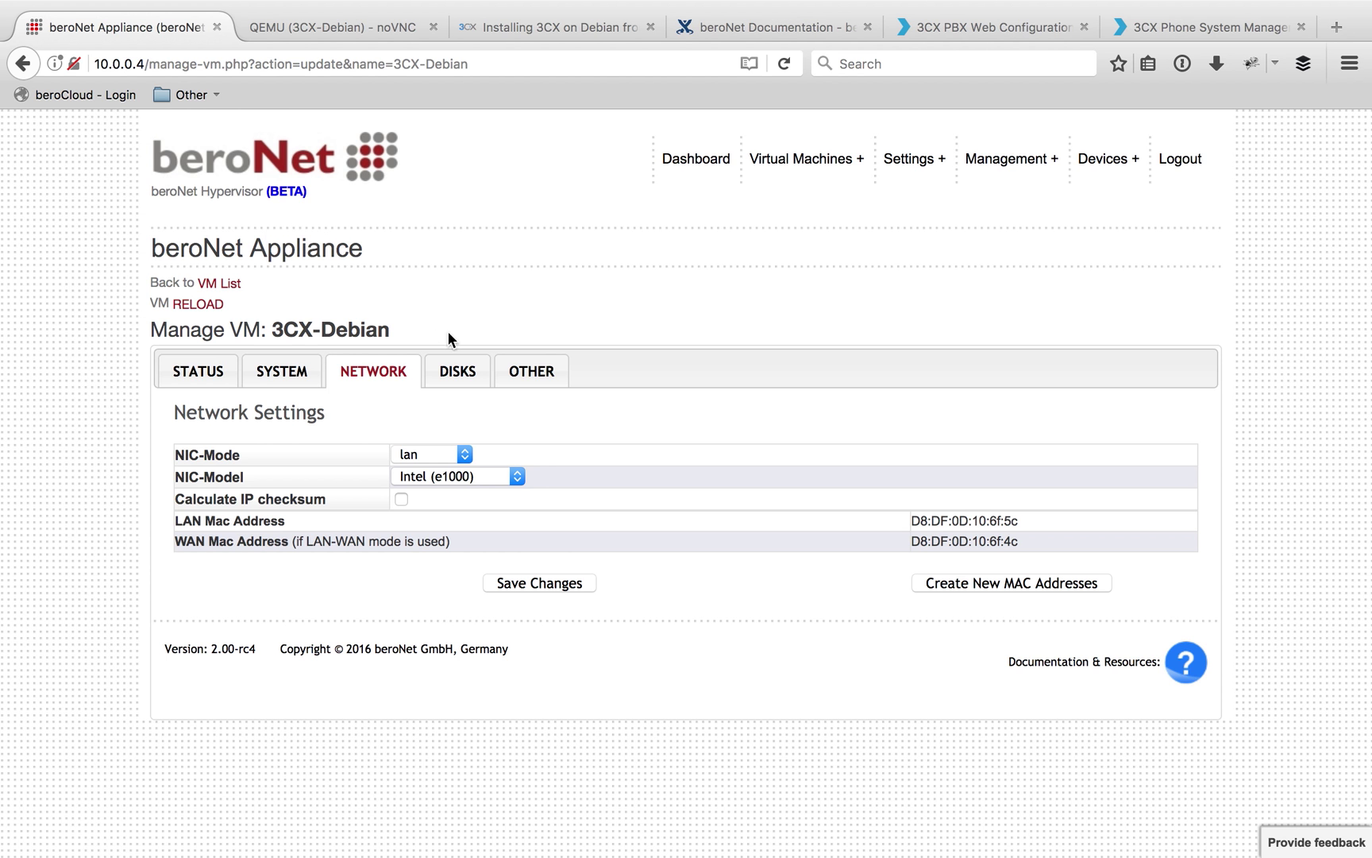
left_click(693, 162)
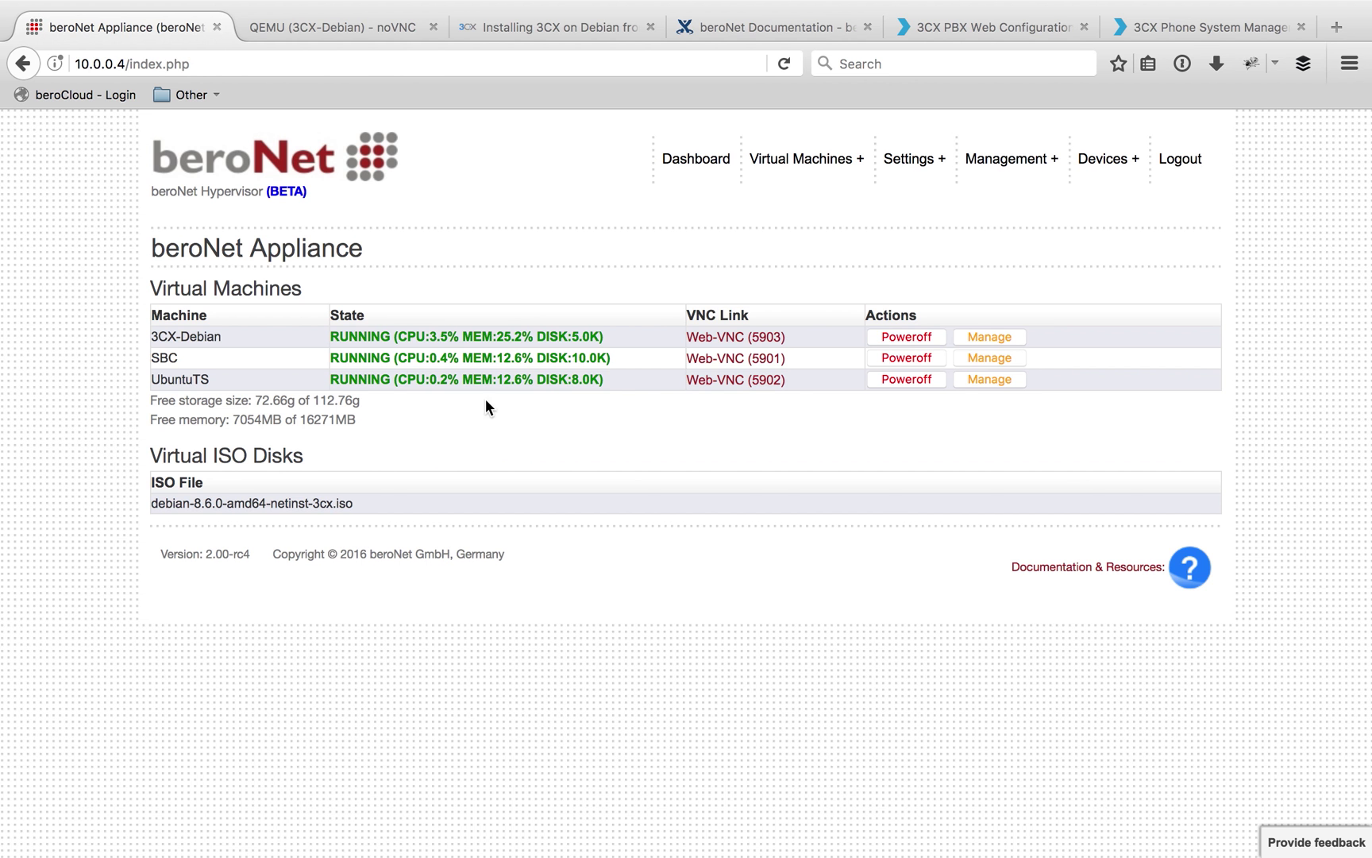
mouse_move(925, 158)
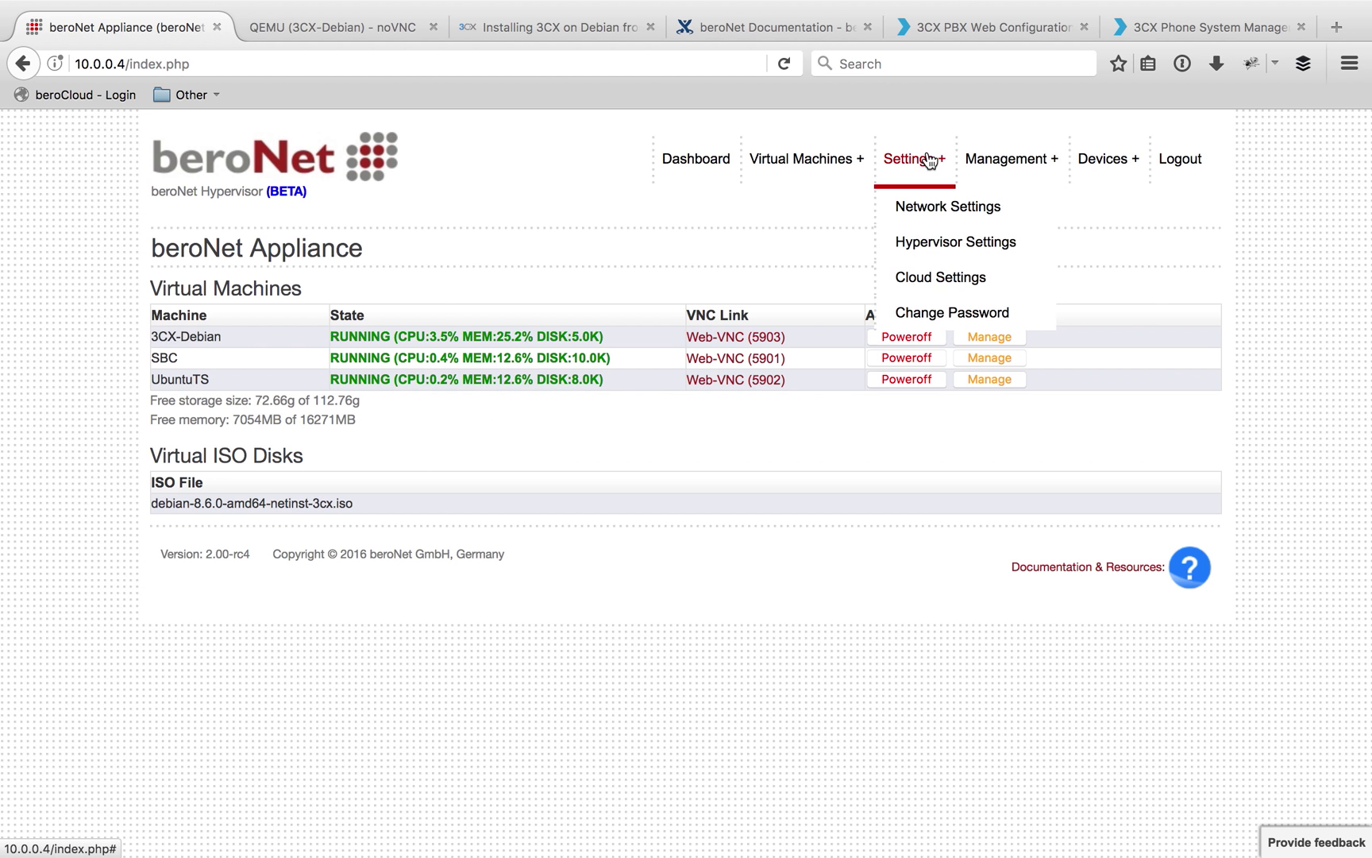
left_click(936, 276)
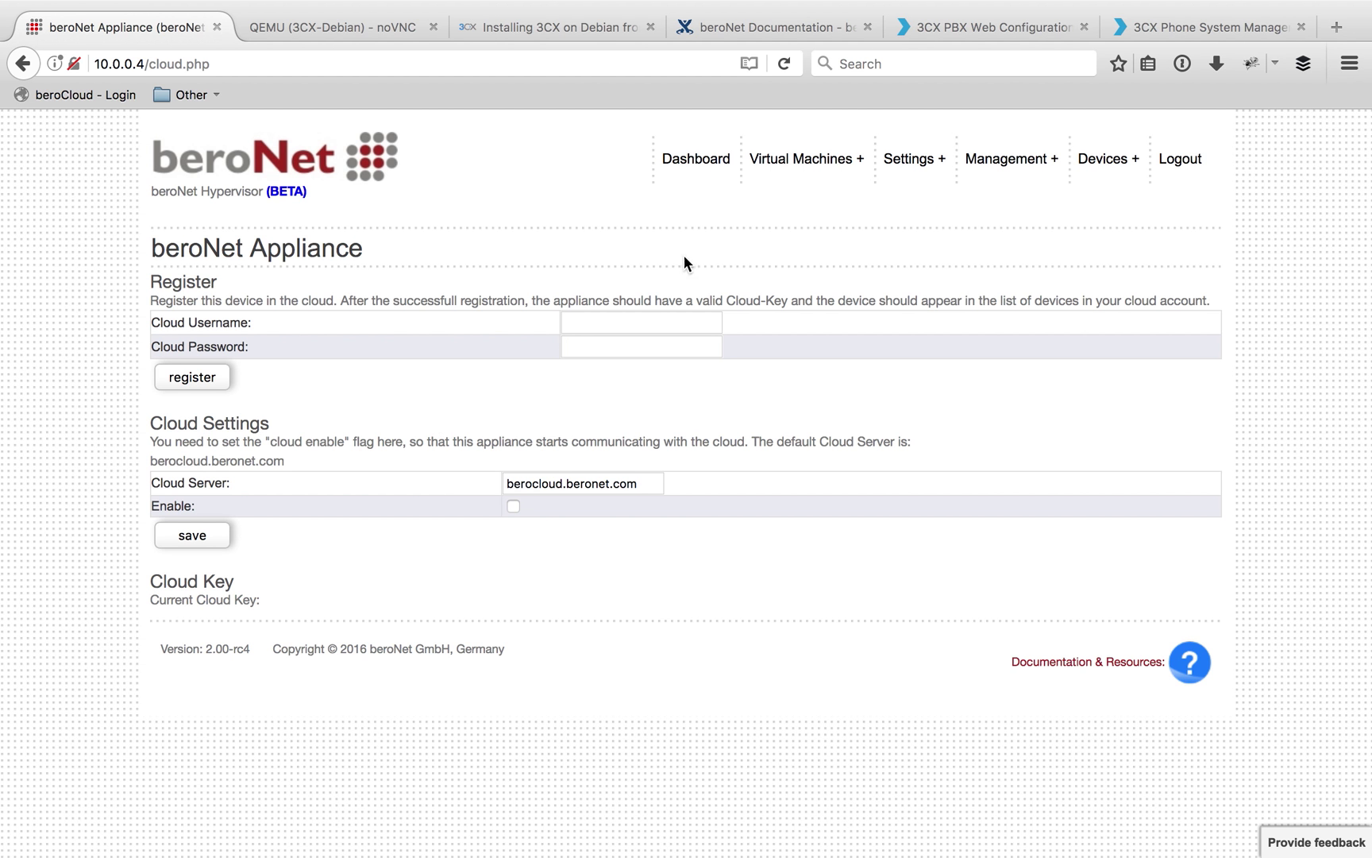
left_click(696, 168)
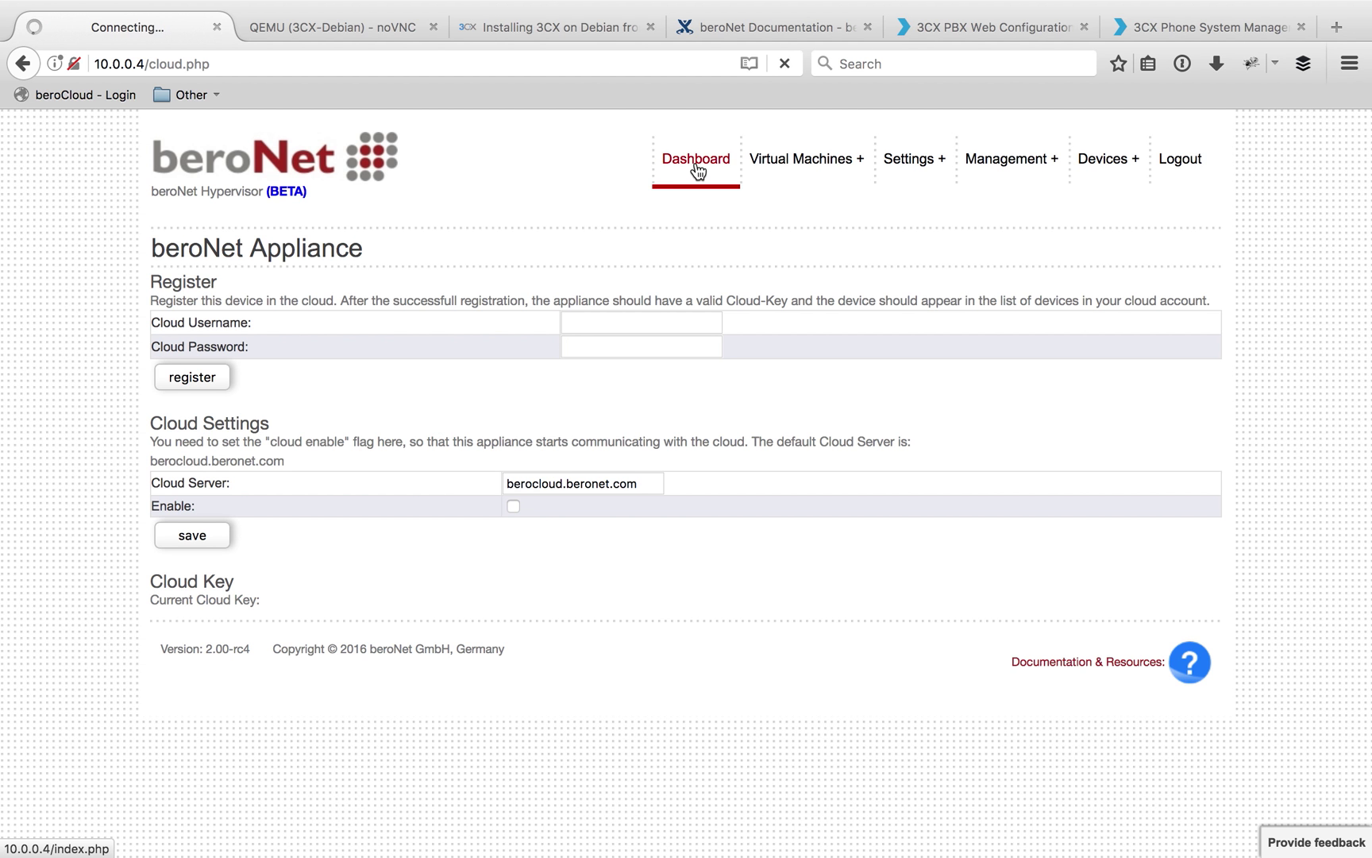